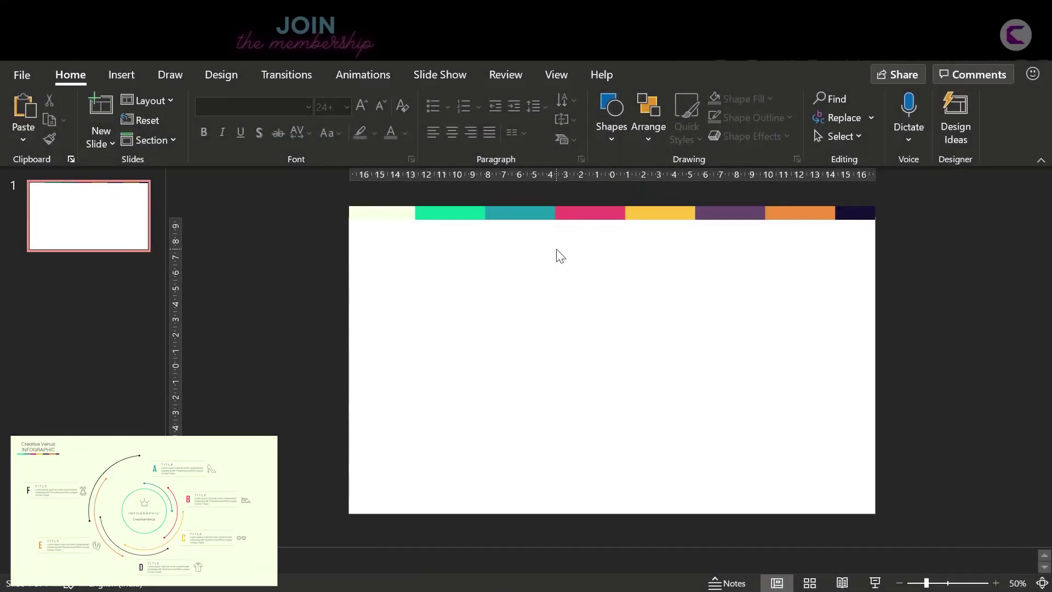
Draw a small circle near the slide centre with the Oval shape.
click(126, 75)
click(267, 140)
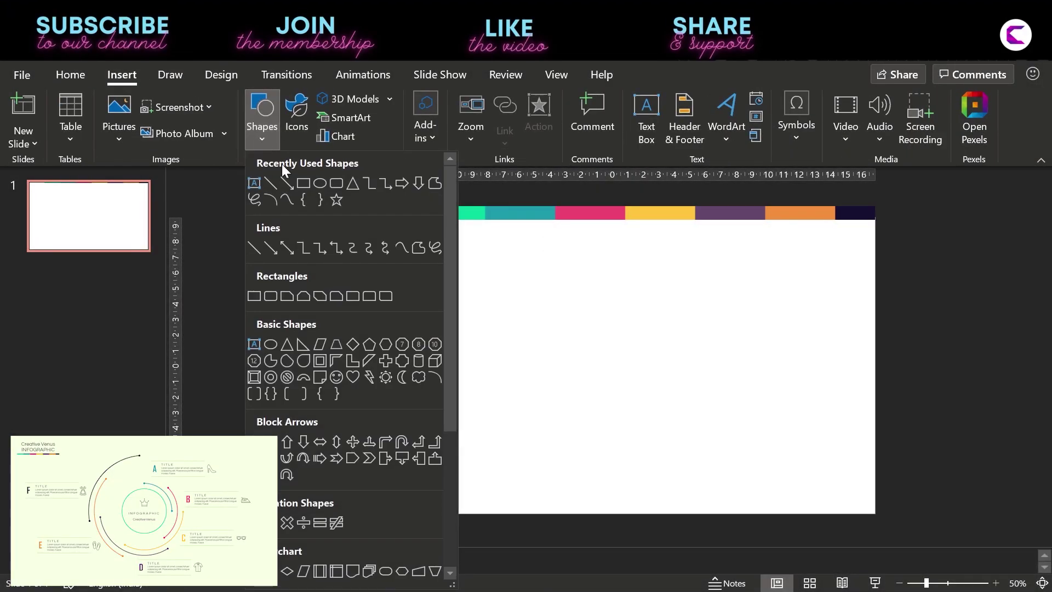
right_click(321, 184)
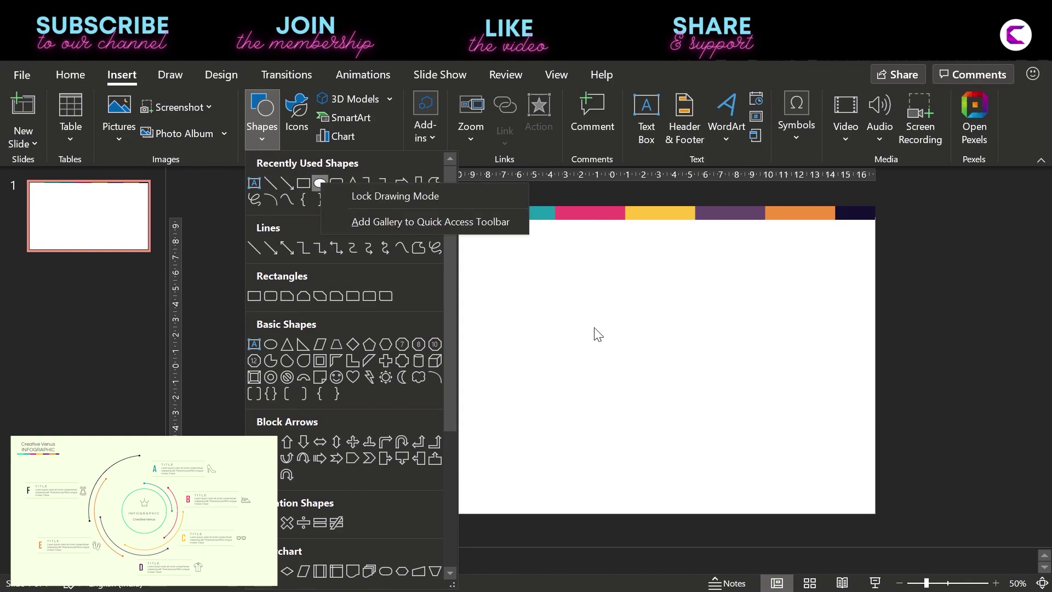
click(316, 183)
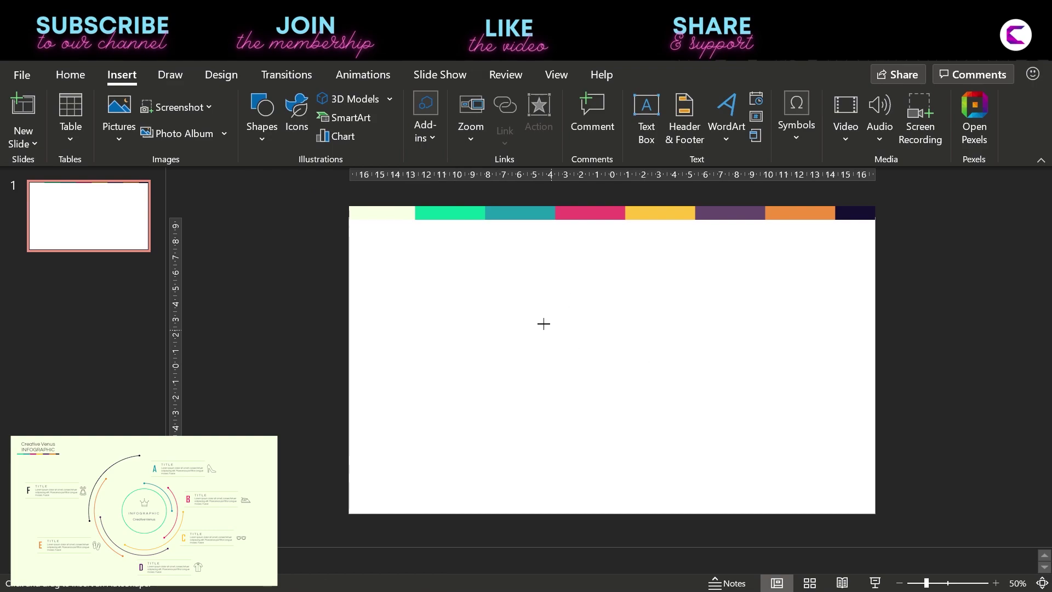
mouse_move(536, 318)
mouse_down()
mouse_move(599, 381)
mouse_move(621, 349)
mouse_move(624, 362)
mouse_up()
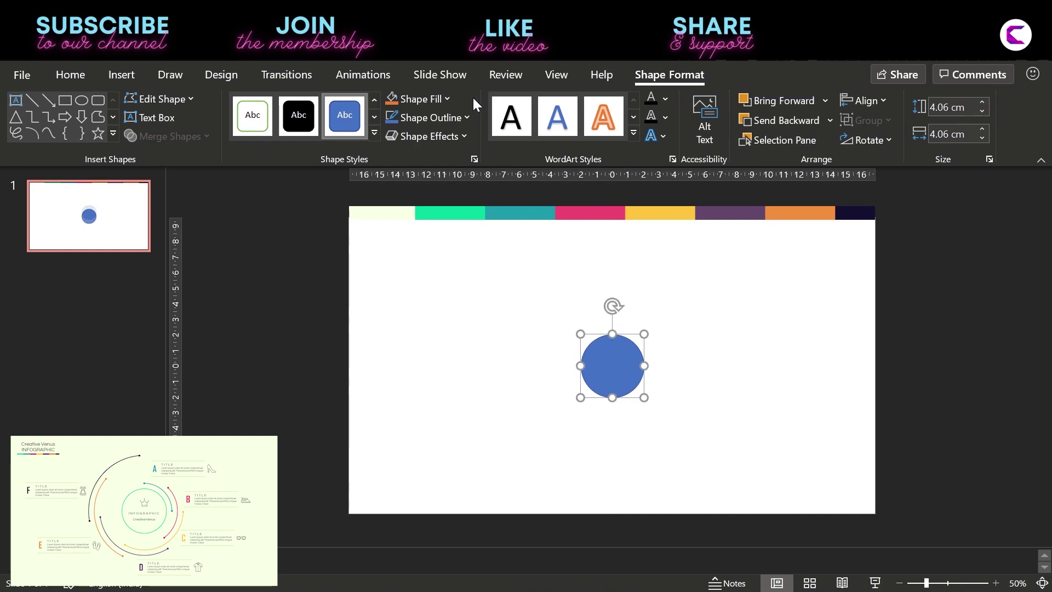
Remove the circle's fill and give it a green outline sampled from the palette bar.
click(436, 101)
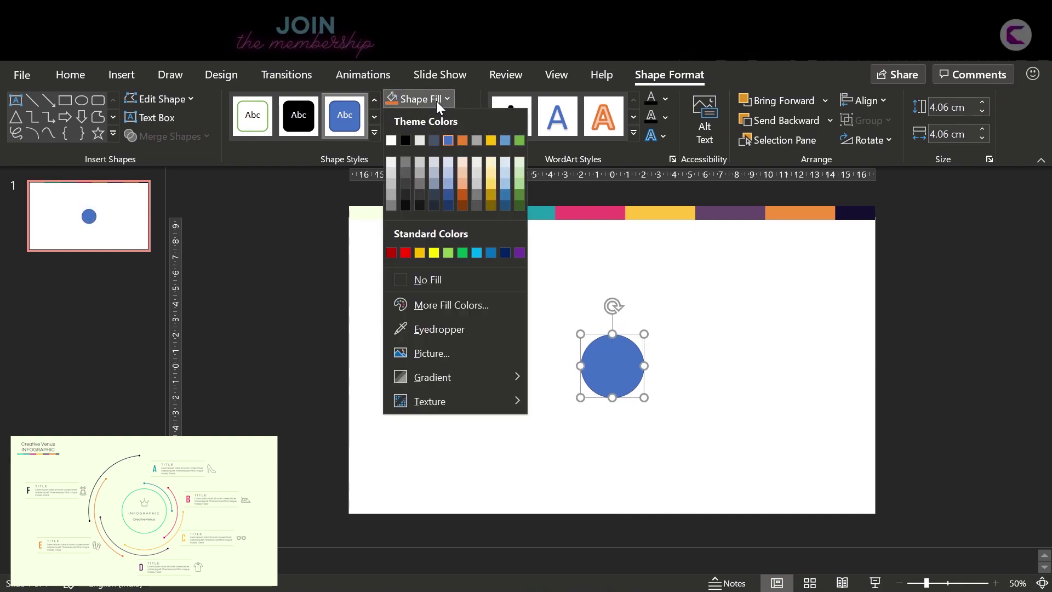
click(433, 282)
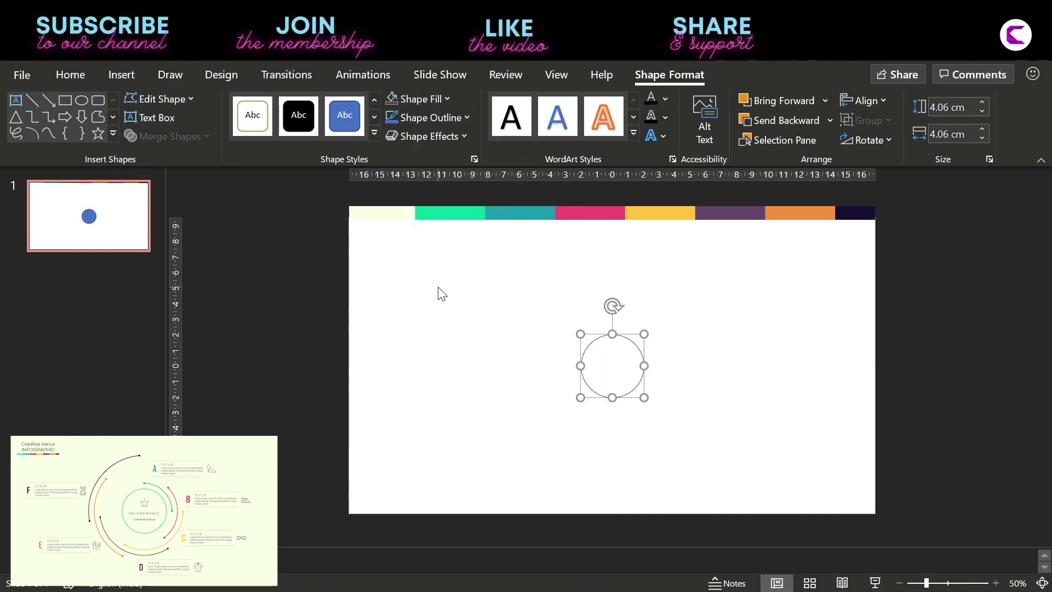
click(439, 117)
click(433, 348)
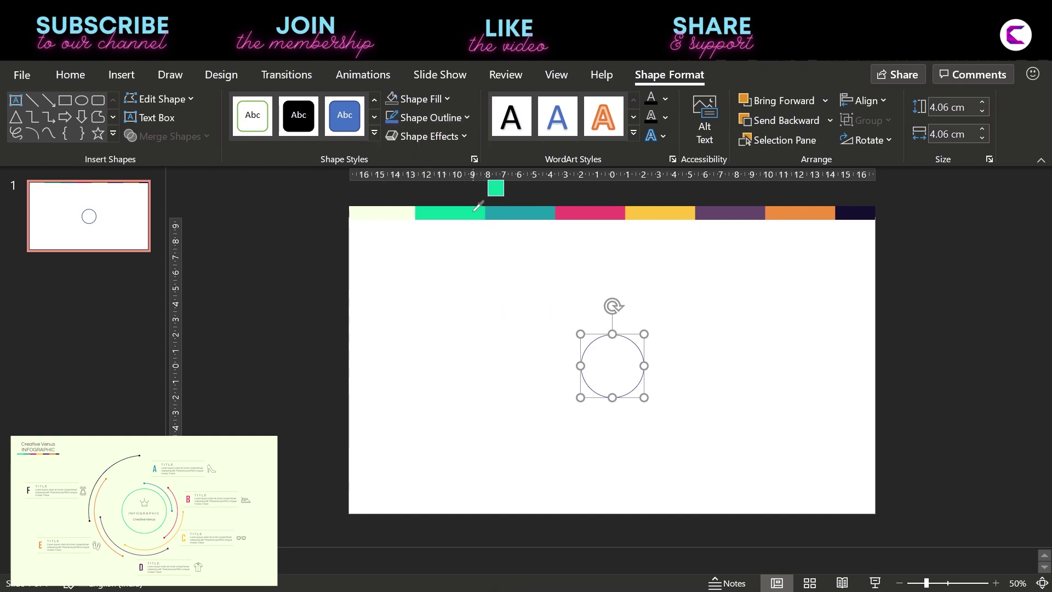
click(475, 211)
click(478, 344)
Fill the slide background with the cream colour eyedropped from the palette bar's first swatch.
right_click(482, 344)
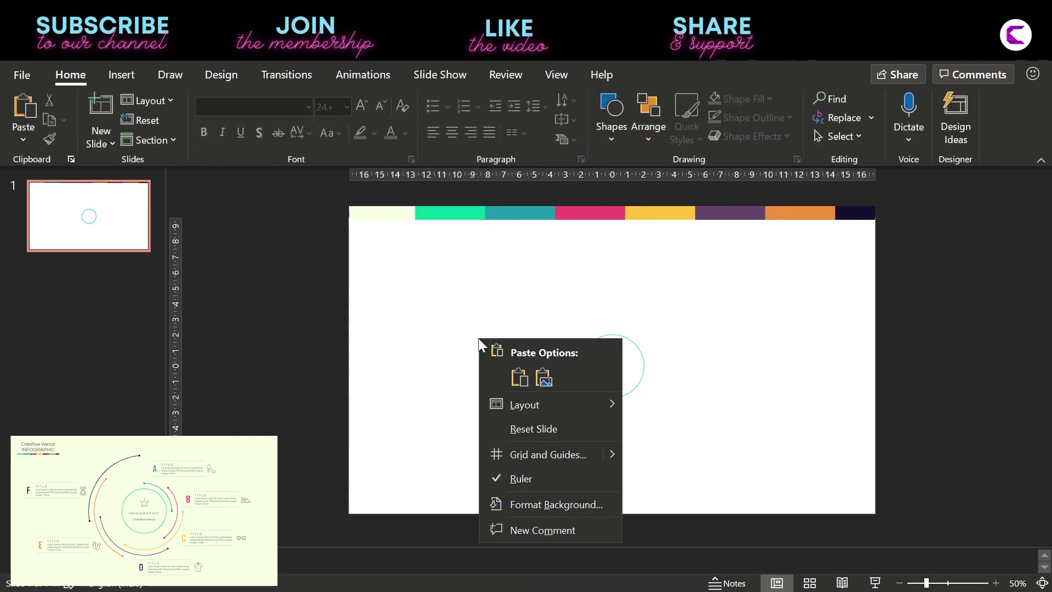
click(543, 502)
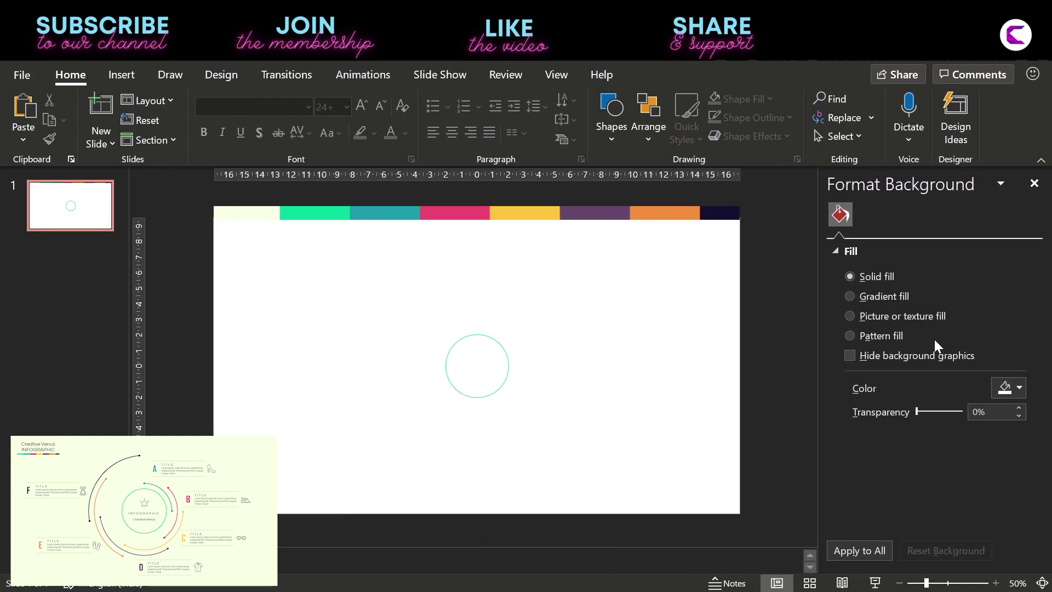
click(1005, 393)
click(966, 370)
click(250, 216)
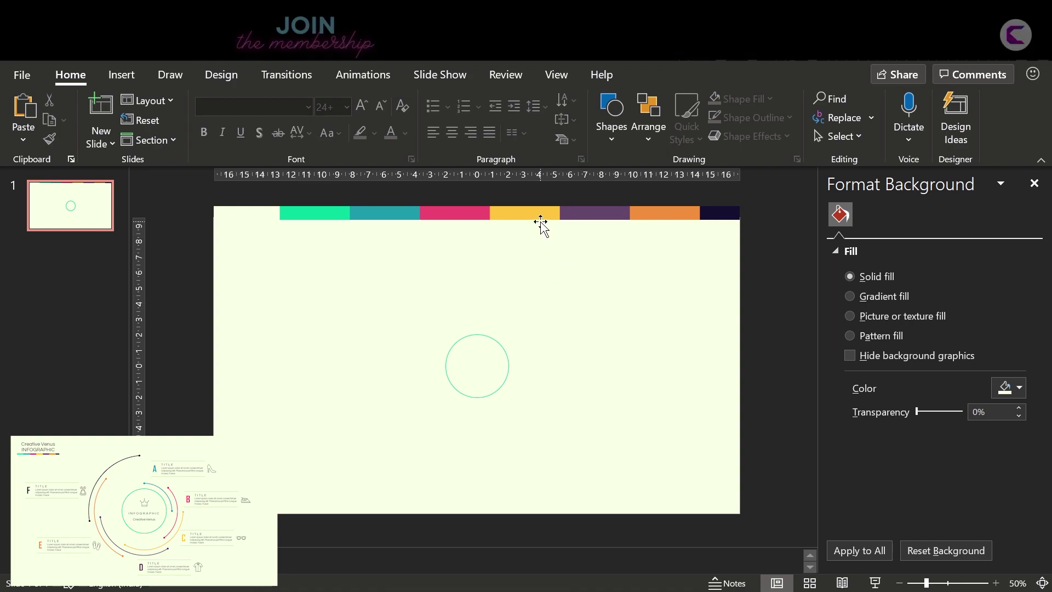
Thicken the circle's outline to 2 pt and preview it in Slide Show.
click(491, 339)
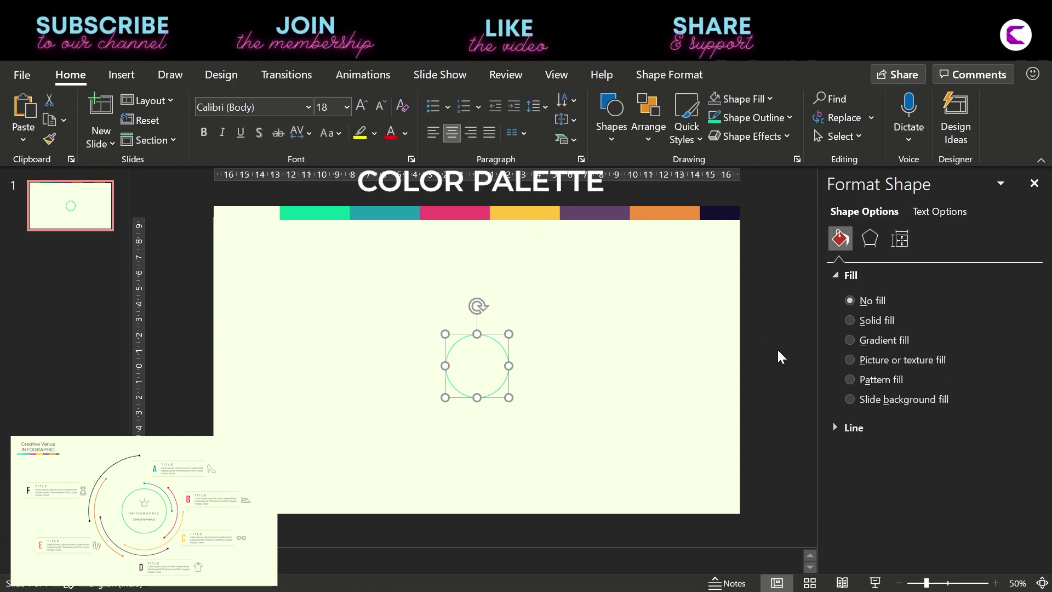
click(883, 426)
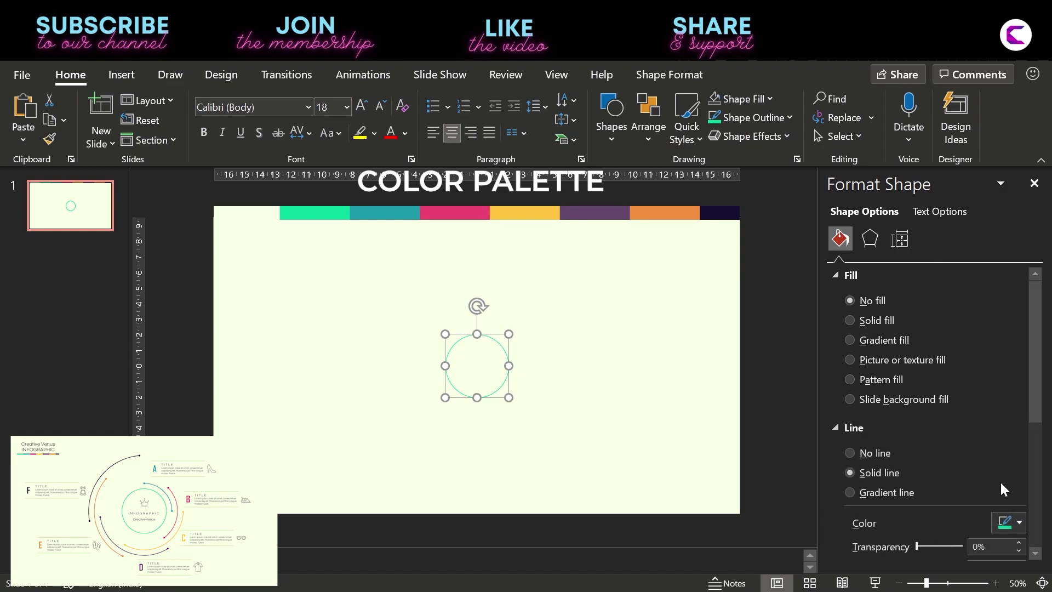
drag(1045, 418, 1042, 465)
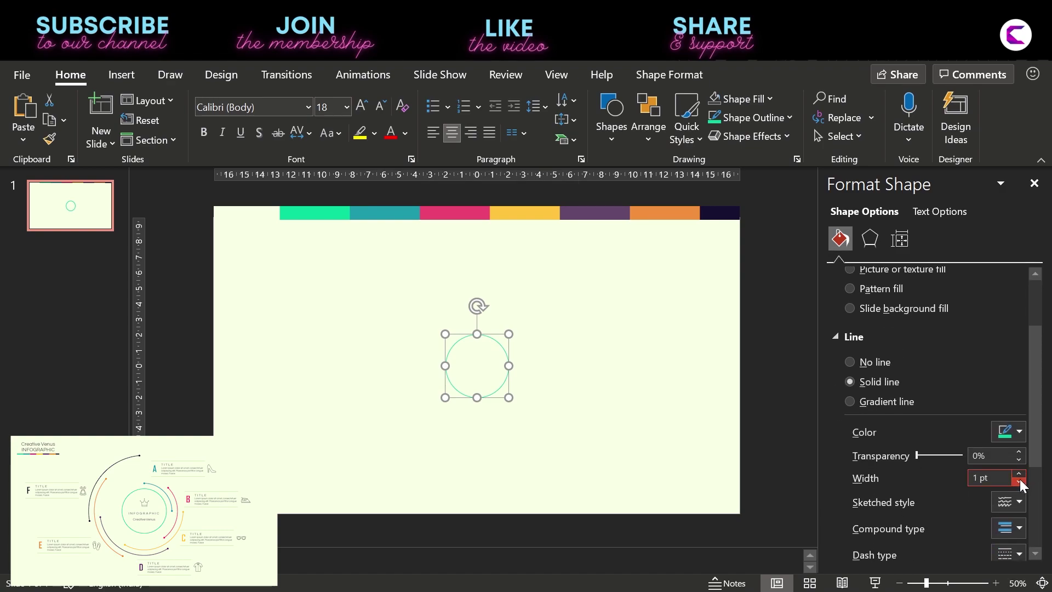
click(1019, 475)
click(1018, 474)
click(875, 583)
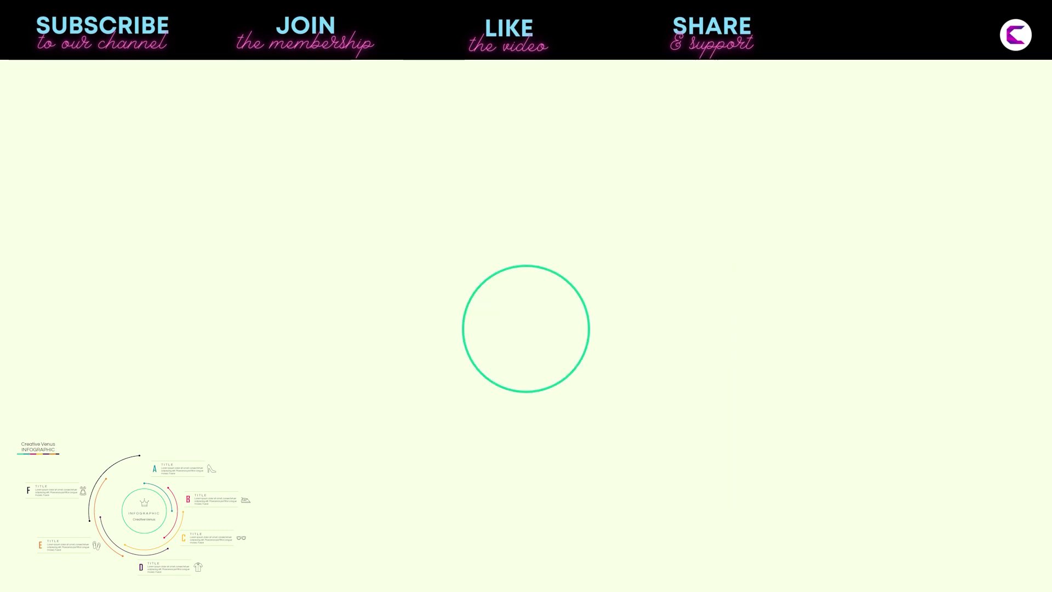
key(Escape)
click(537, 418)
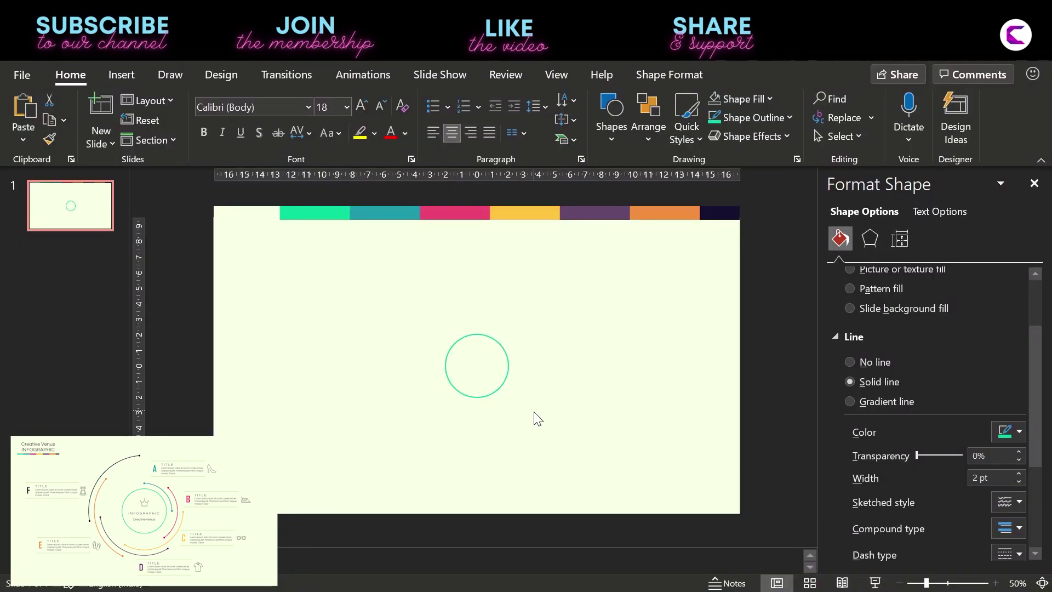
click(498, 387)
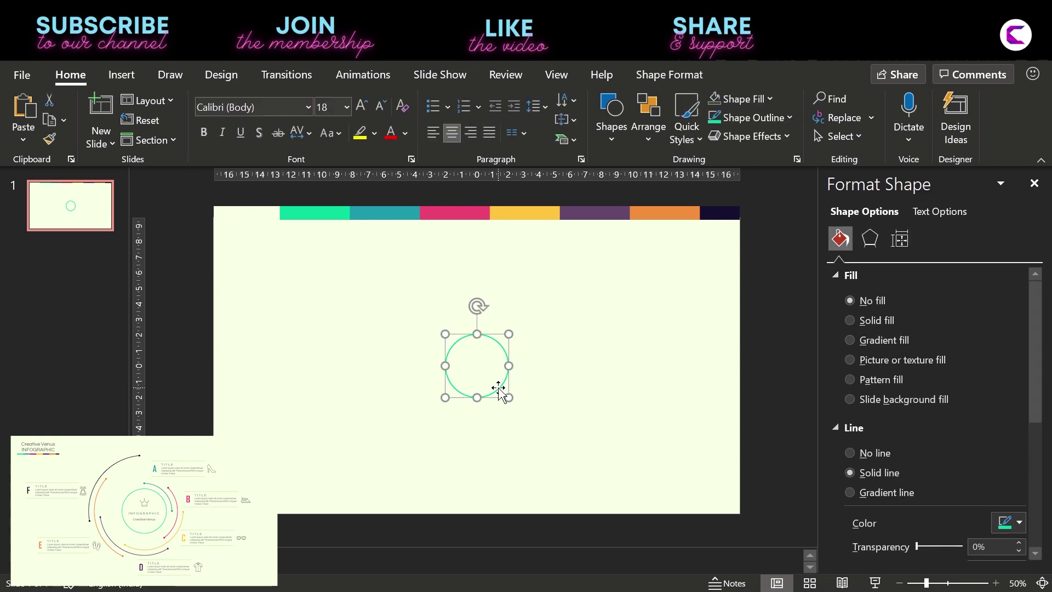
Resize the circle to 4 cm by 4 cm and align it on the slide.
click(135, 75)
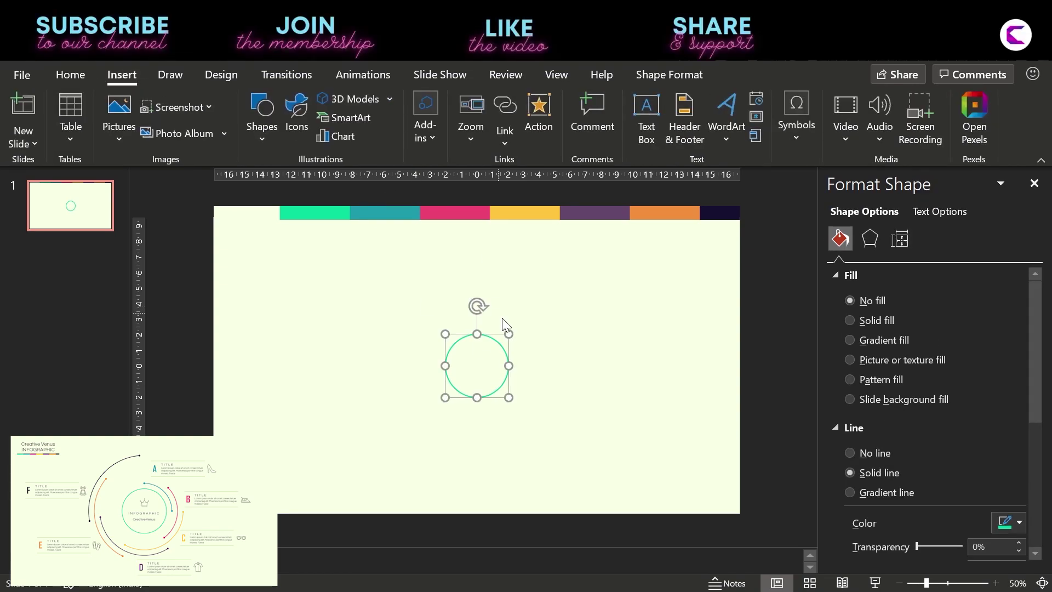
click(664, 75)
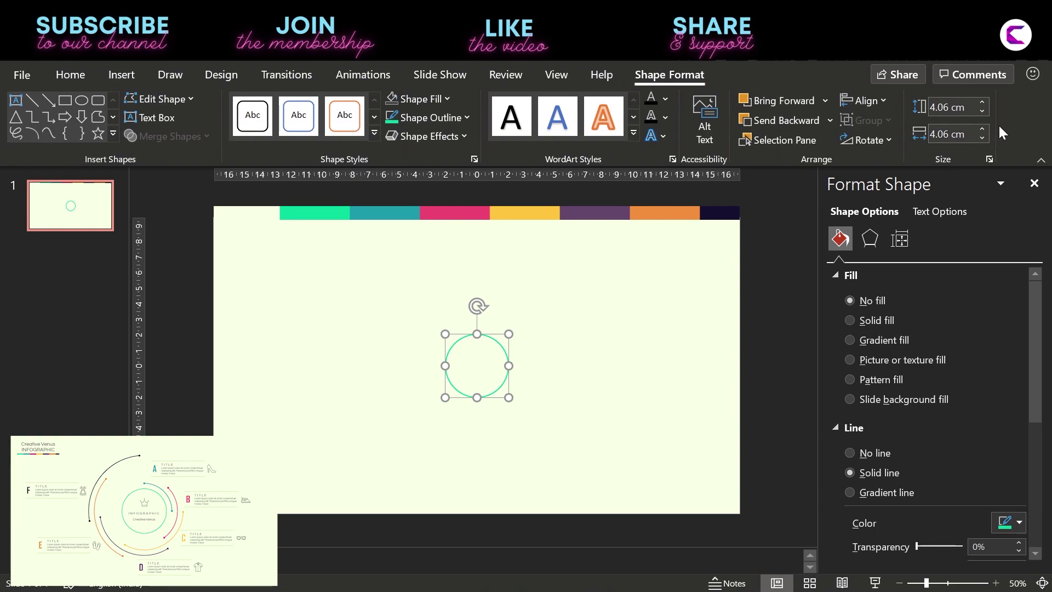
click(982, 112)
click(984, 137)
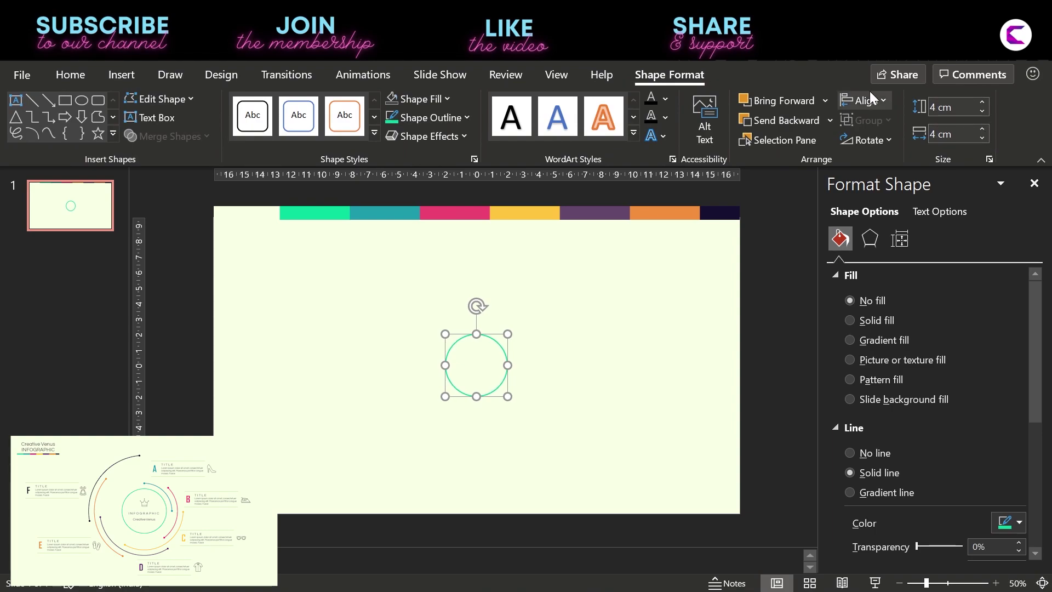
click(866, 101)
click(874, 139)
click(872, 102)
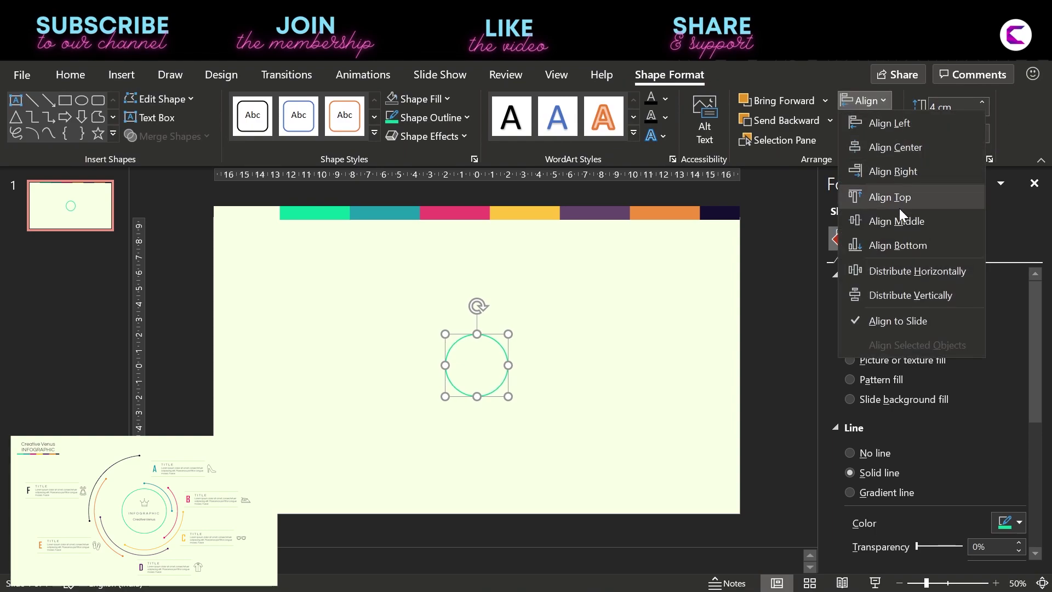
click(900, 213)
Draw a blue arc with a 2 pt line around the circle's upper right.
click(580, 383)
click(122, 75)
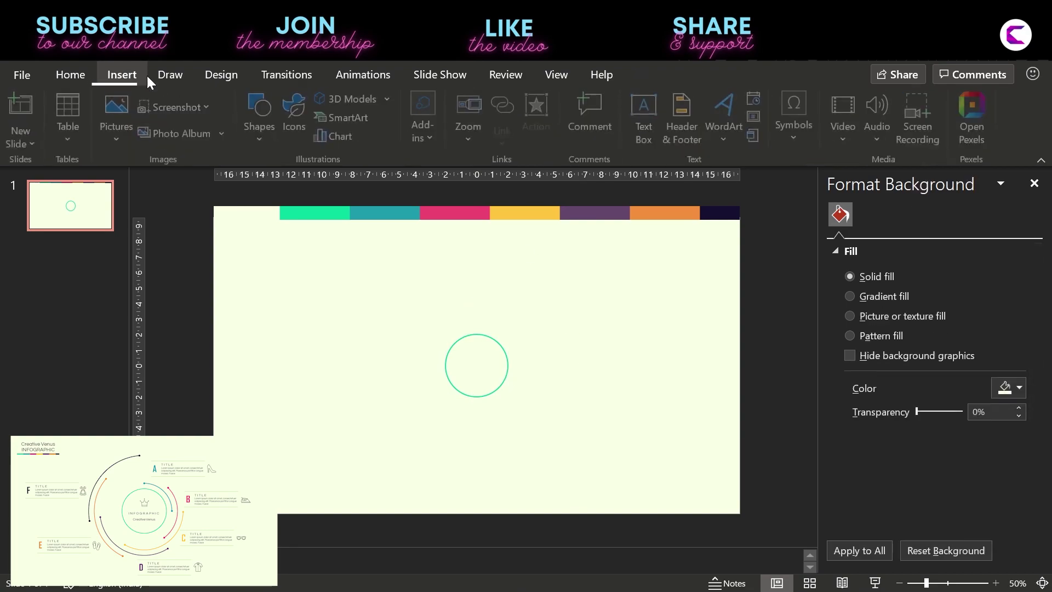
click(264, 140)
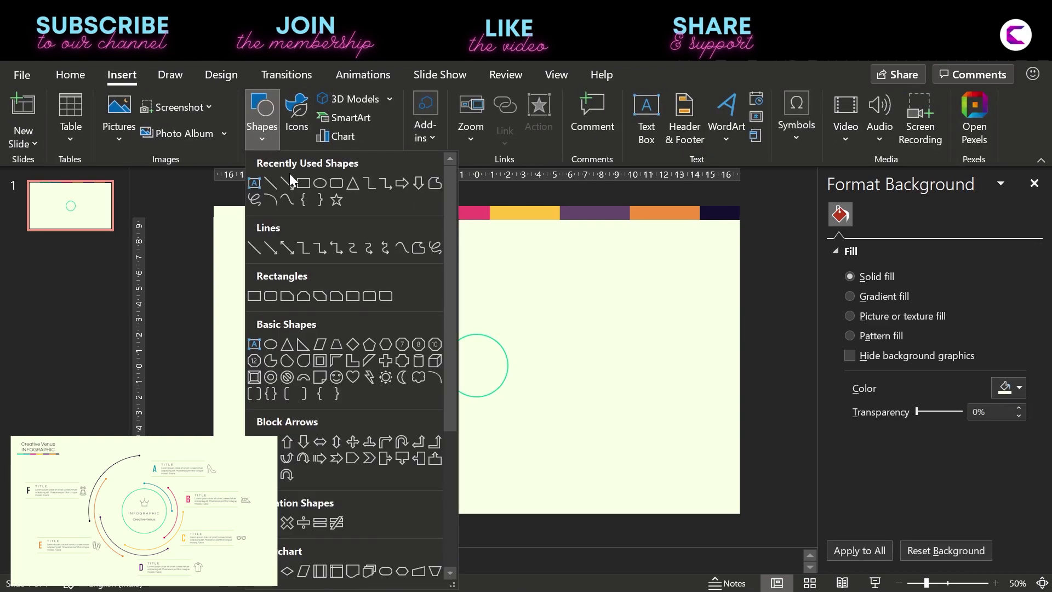
click(275, 199)
drag(476, 308, 575, 406)
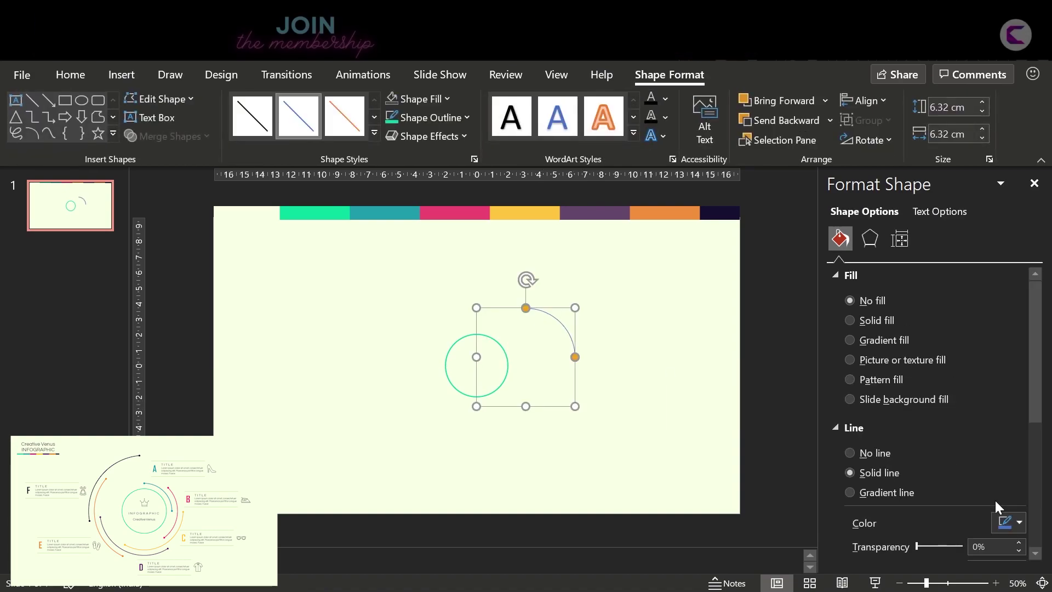
scroll(1036, 433, down, 3)
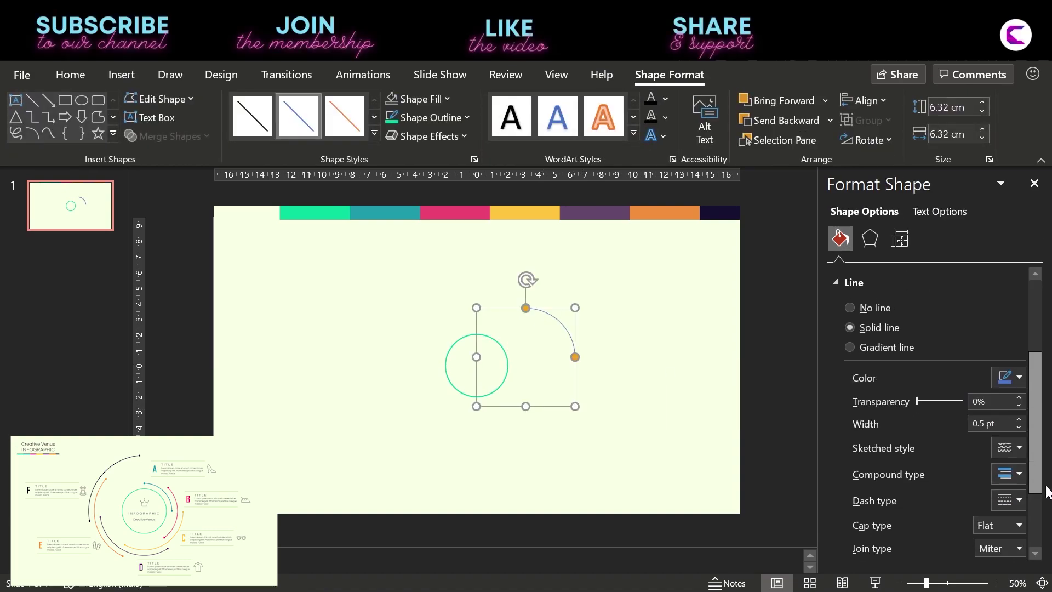
click(1020, 419)
click(1021, 419)
click(1021, 419)
click(1020, 419)
click(1021, 419)
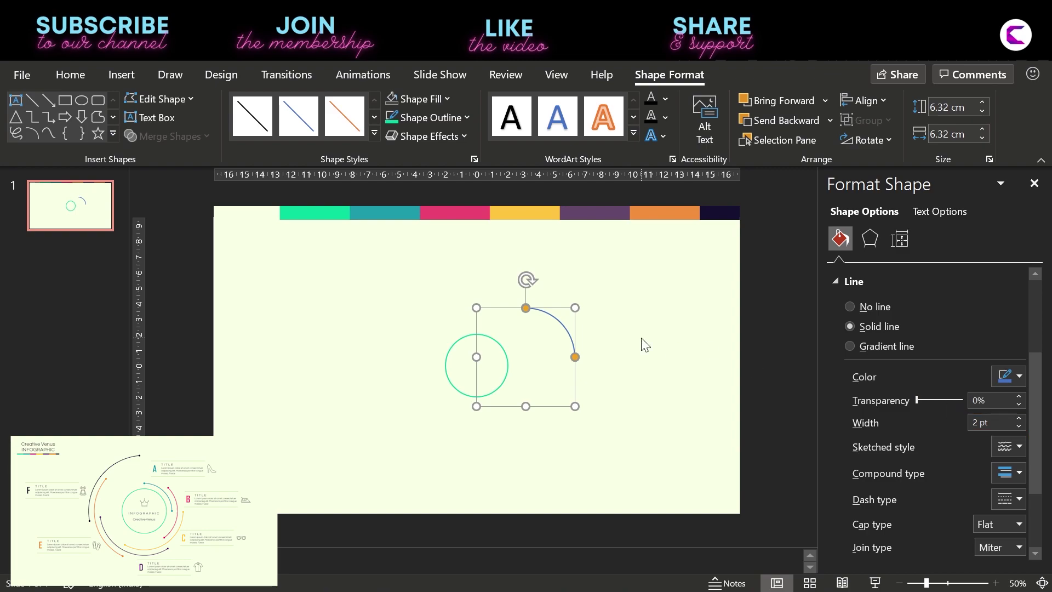
drag(570, 331, 516, 339)
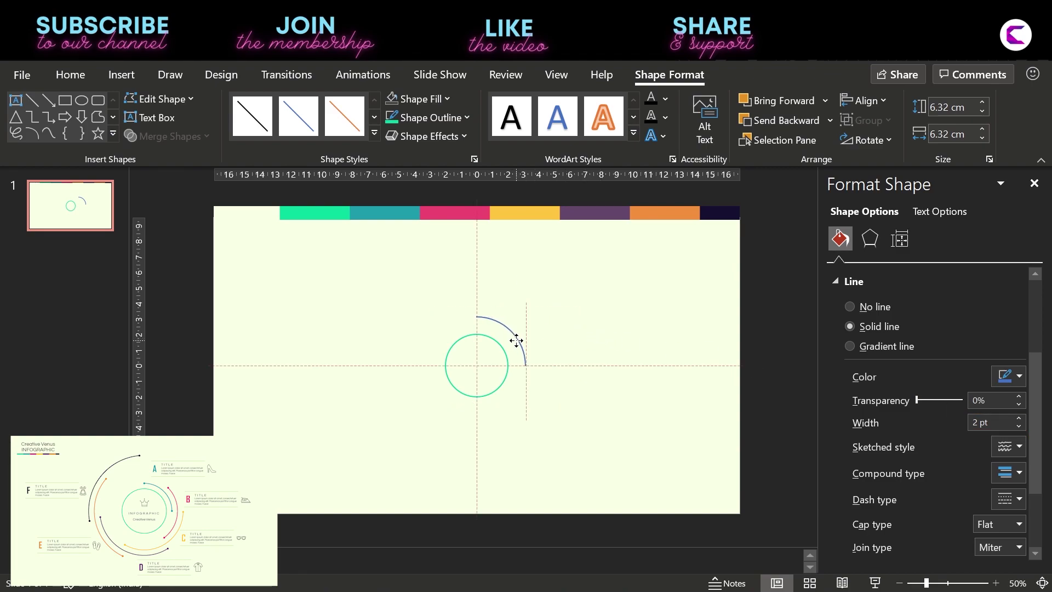
drag(516, 340, 516, 340)
Shrink the arc to 5 cm by 5 cm, nudging it to hug the circle.
click(982, 112)
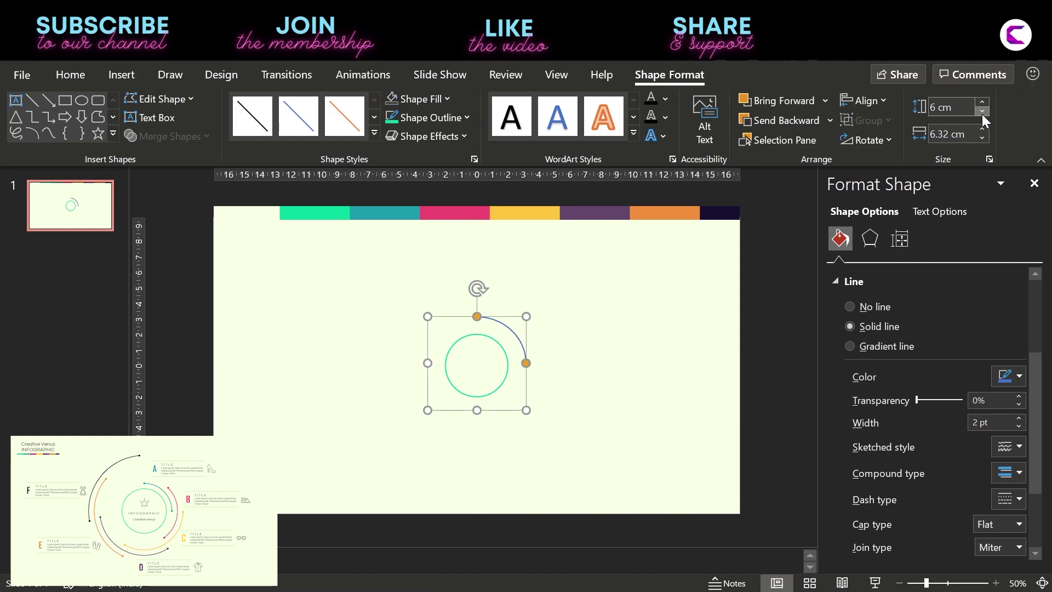
click(982, 112)
click(982, 112)
click(982, 112)
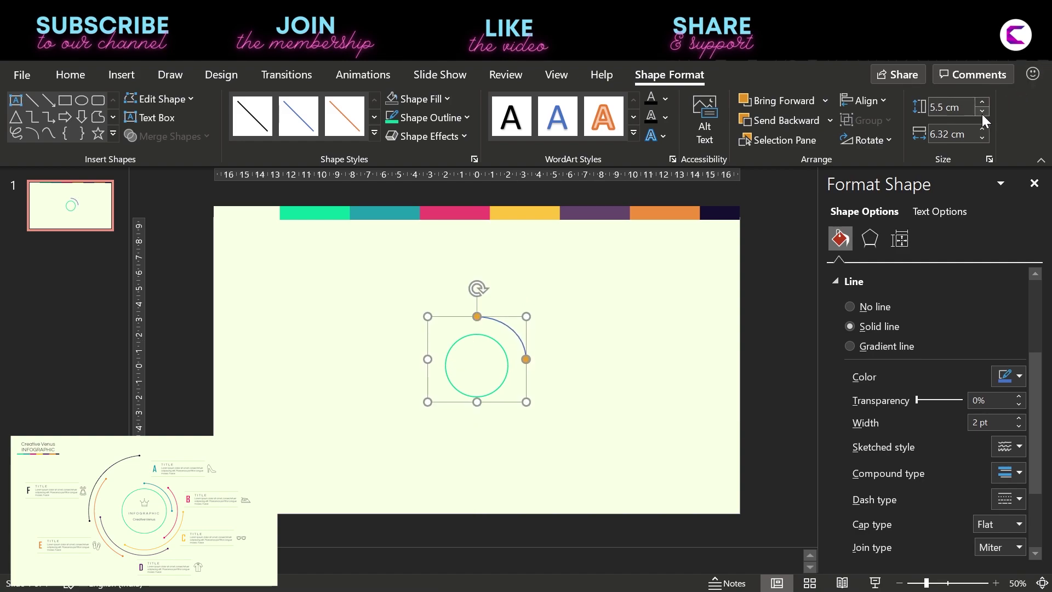
click(982, 137)
click(982, 137)
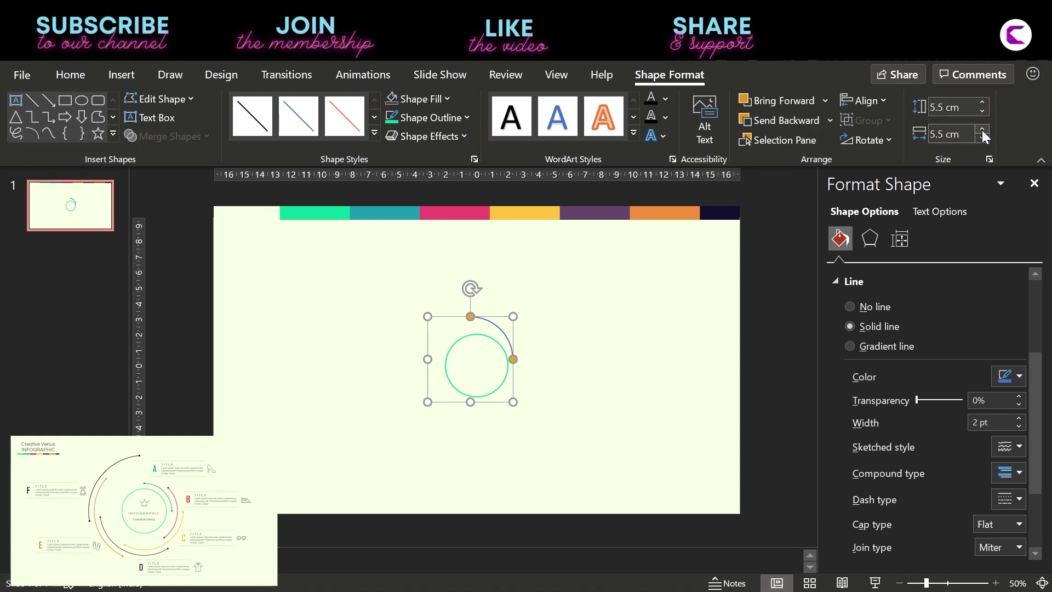
drag(506, 334, 512, 343)
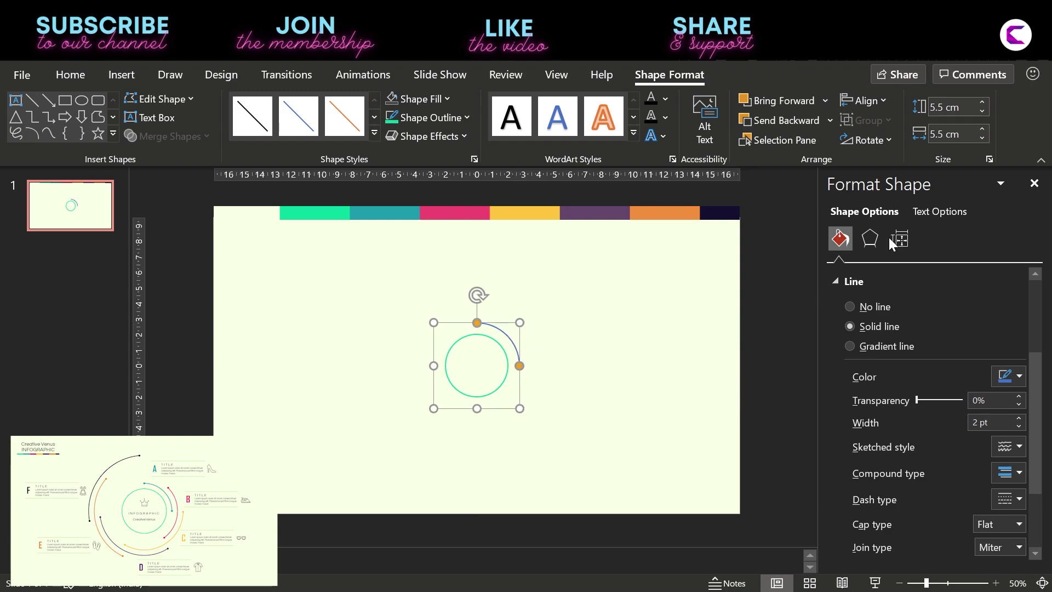
click(981, 110)
click(981, 111)
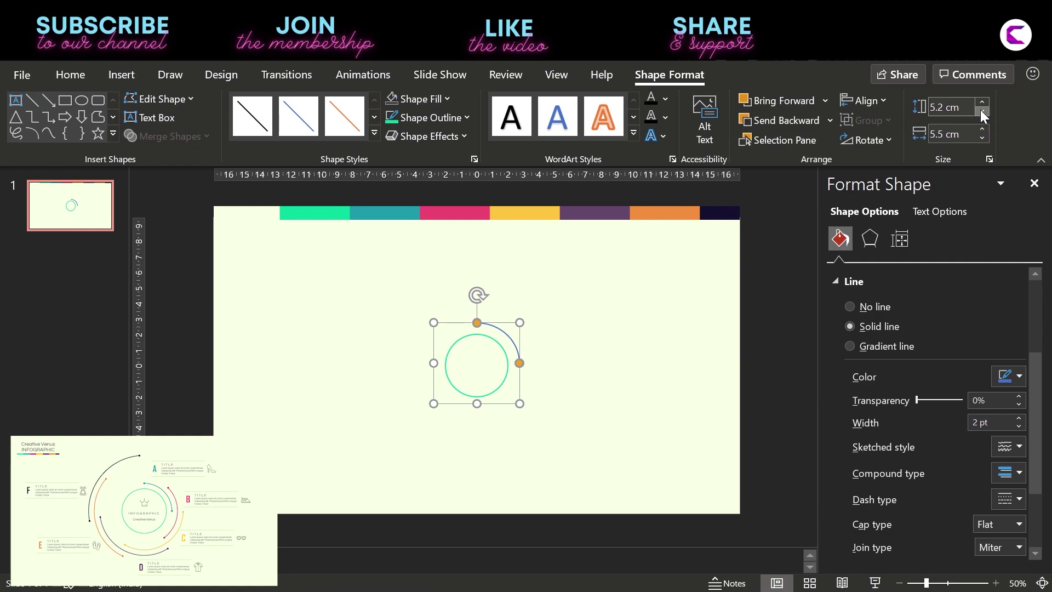
click(981, 111)
click(980, 111)
click(982, 137)
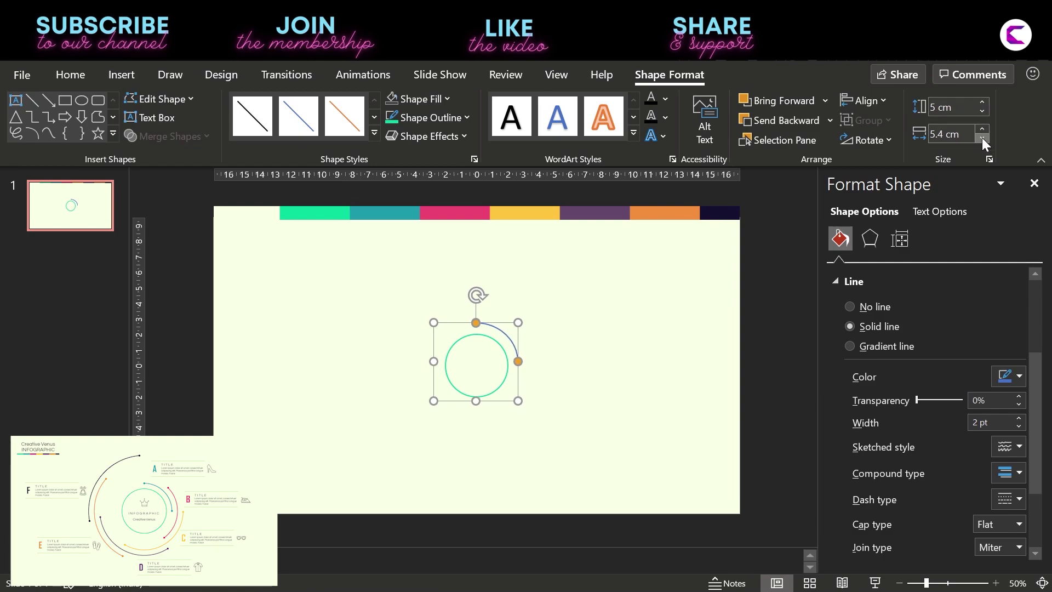
click(982, 137)
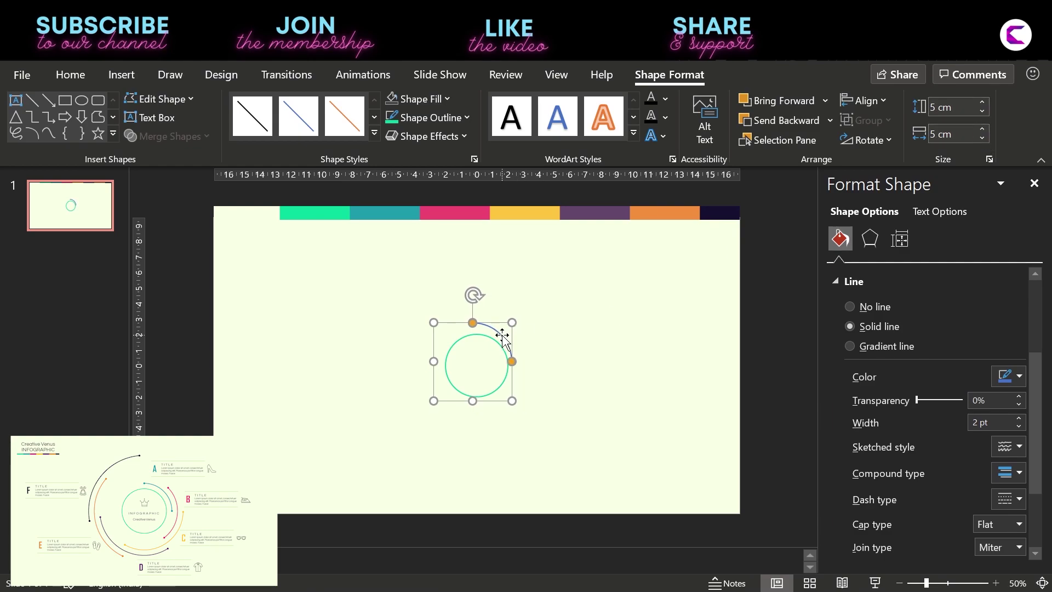
Copy the arc, resize the copy to 6 cm square, and centre it on the slide.
drag(501, 335, 515, 331)
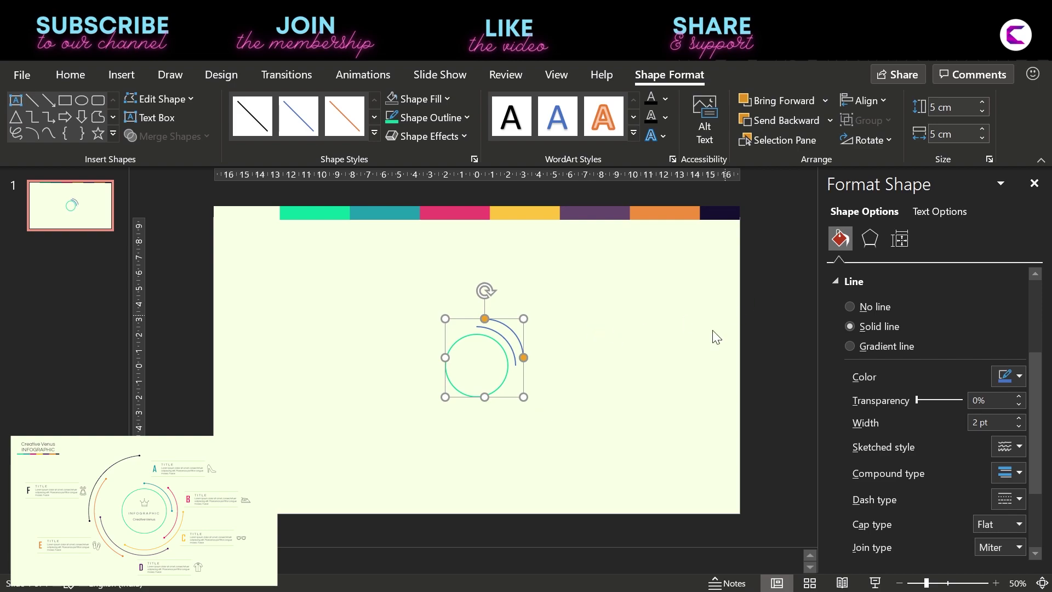
click(984, 103)
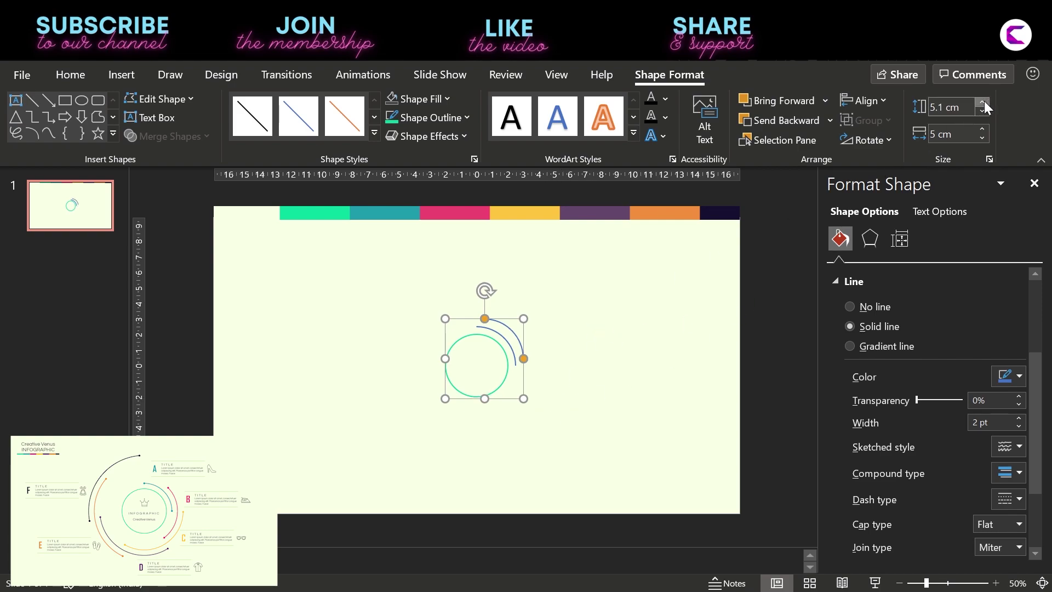
click(985, 103)
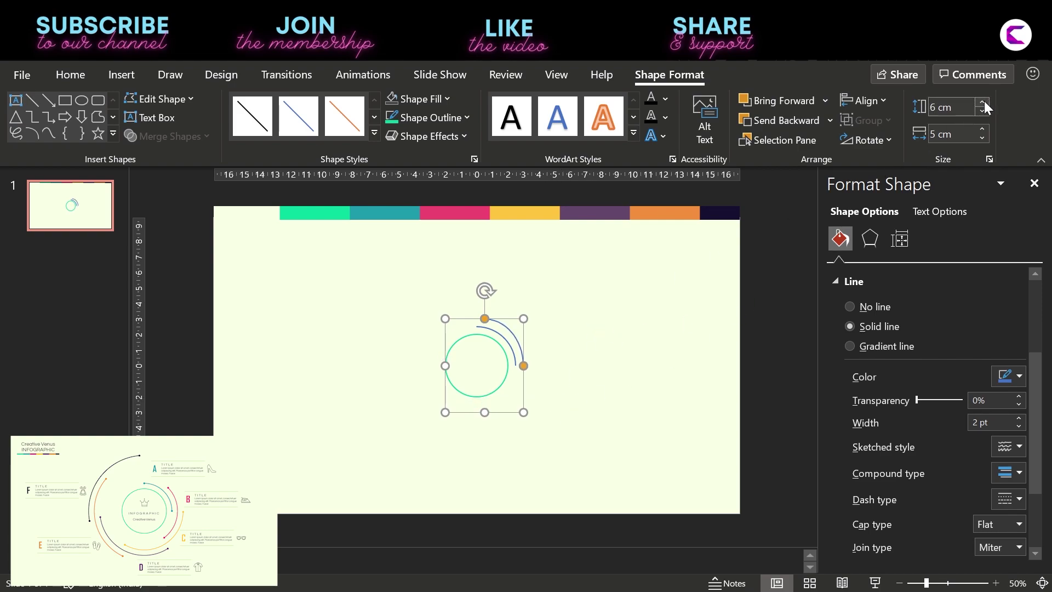
double_click(984, 130)
click(984, 129)
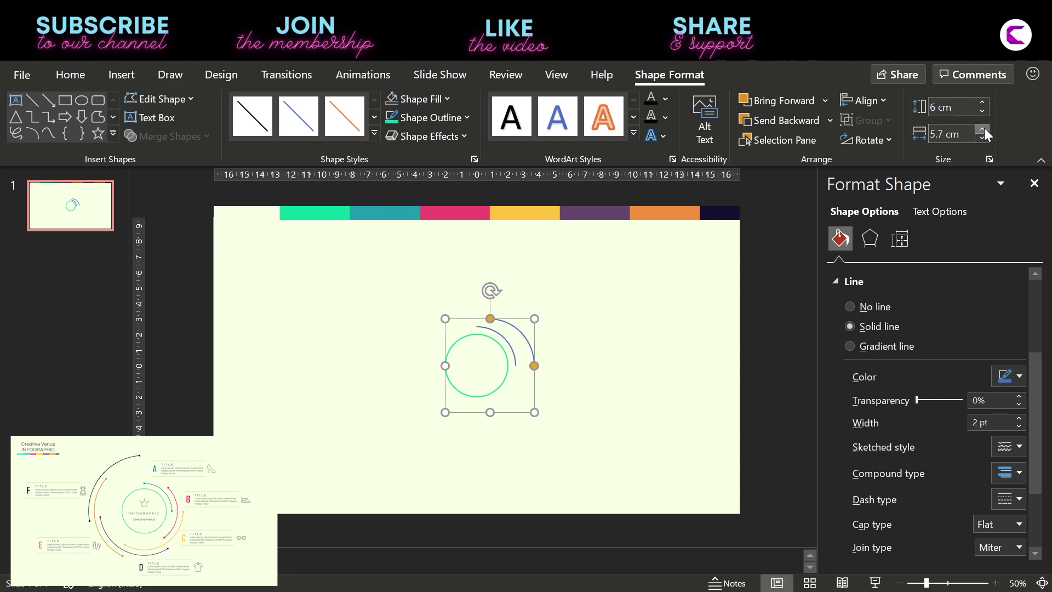
double_click(984, 129)
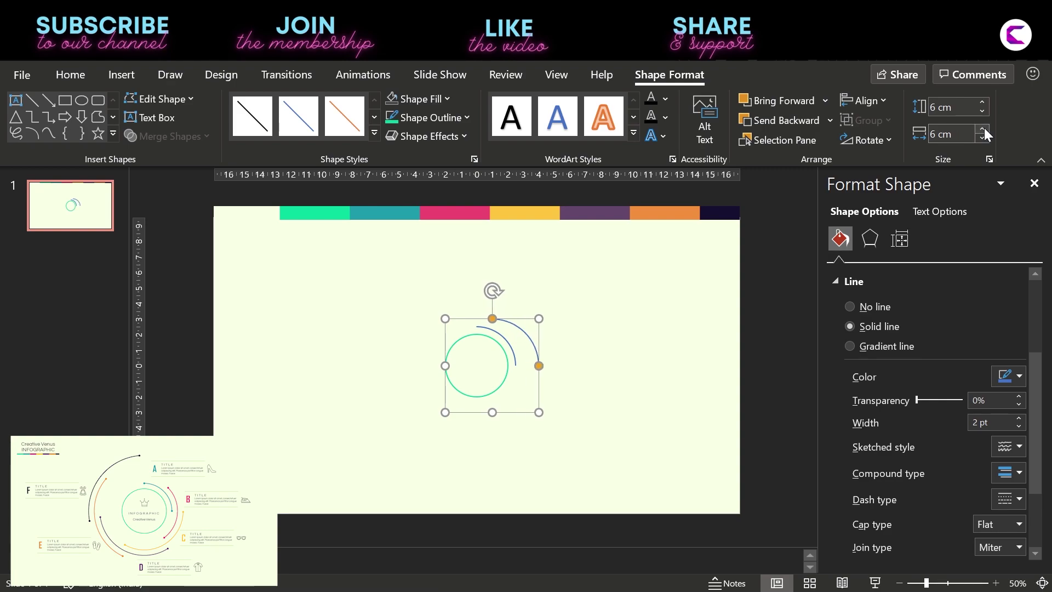
click(867, 100)
click(896, 147)
click(867, 100)
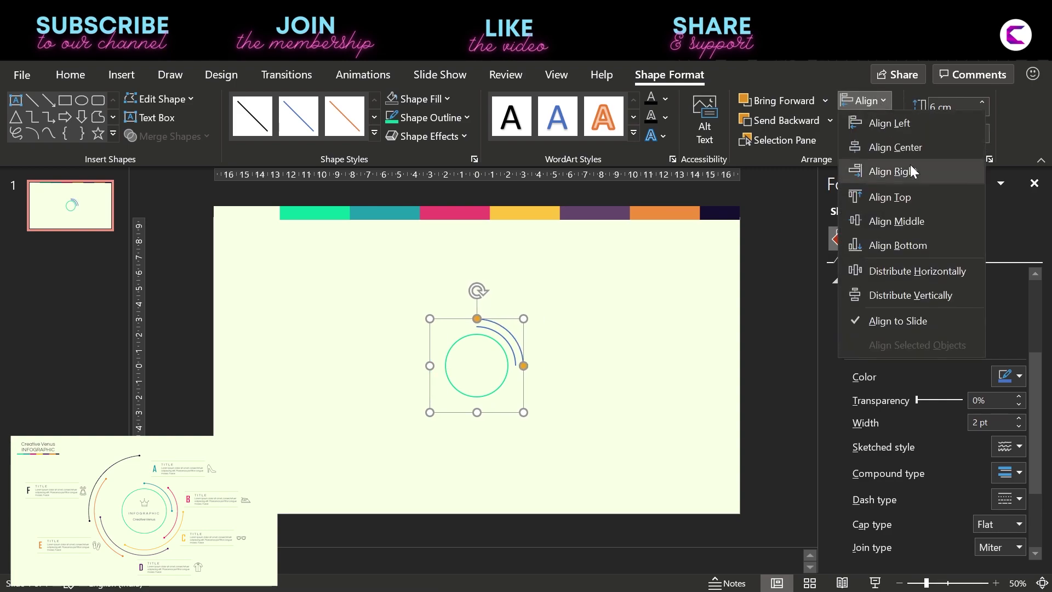
click(922, 225)
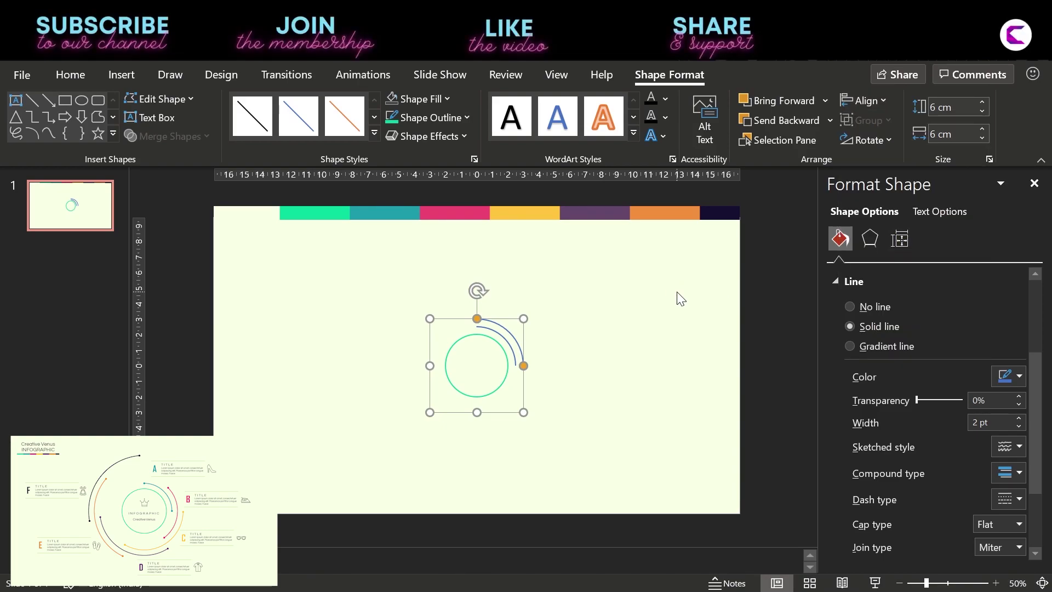
Add a 7 cm square arc copy centred on the slide.
key(ctrl+v)
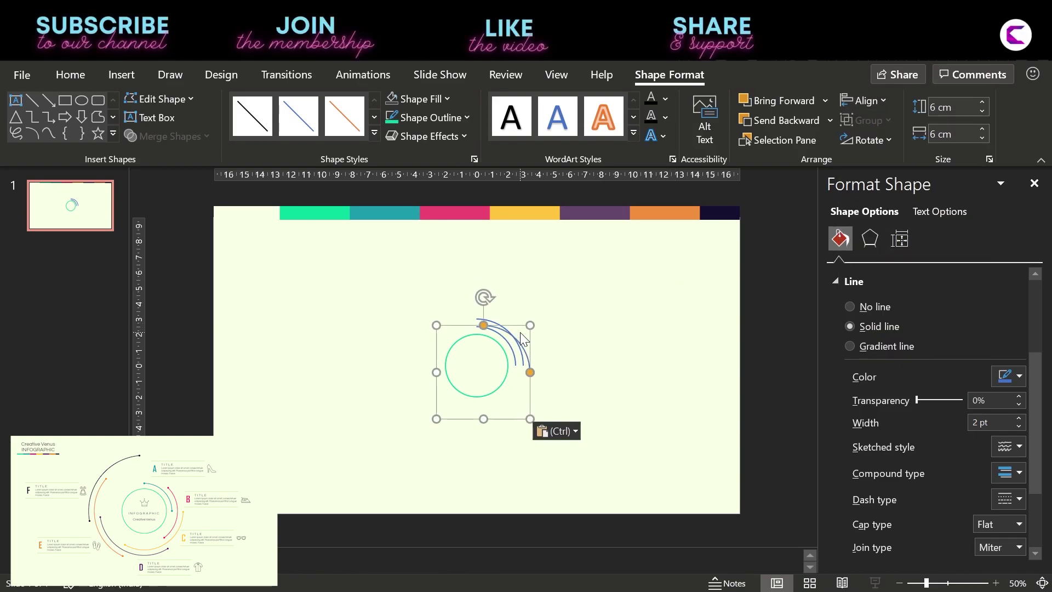
click(984, 101)
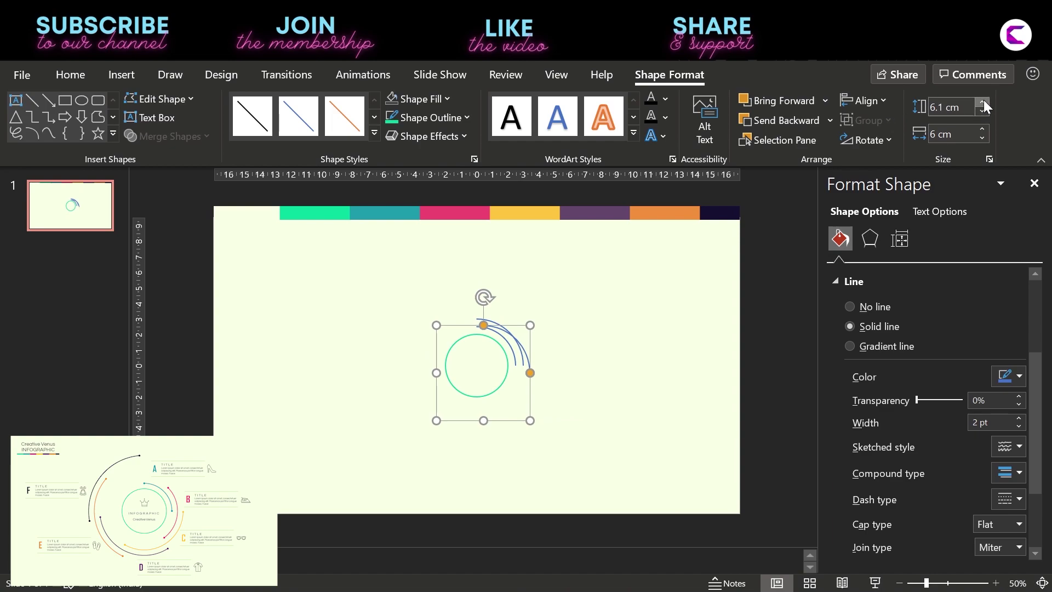
click(984, 101)
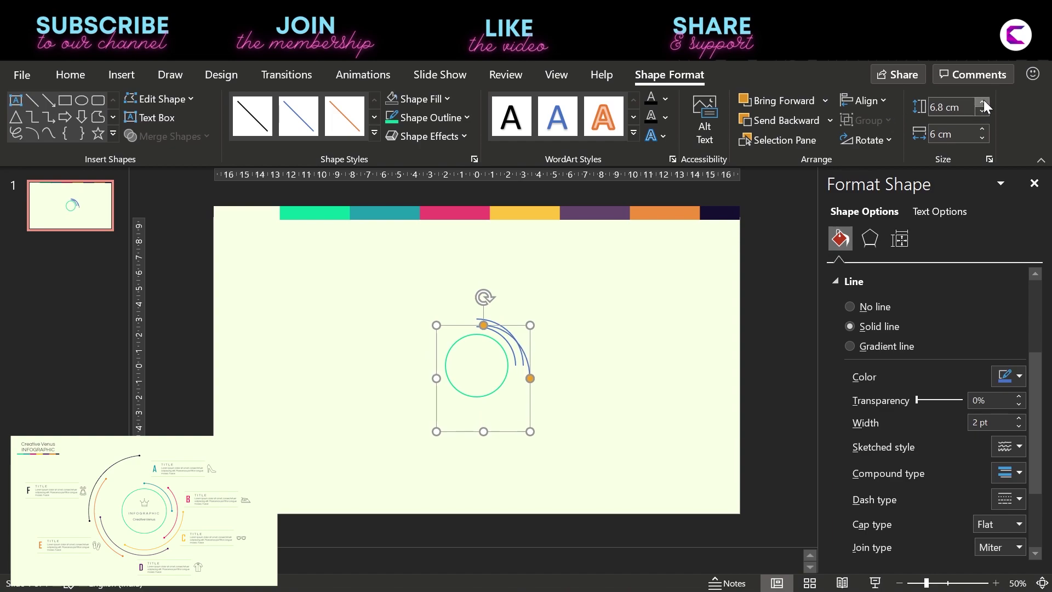
click(982, 130)
click(982, 130)
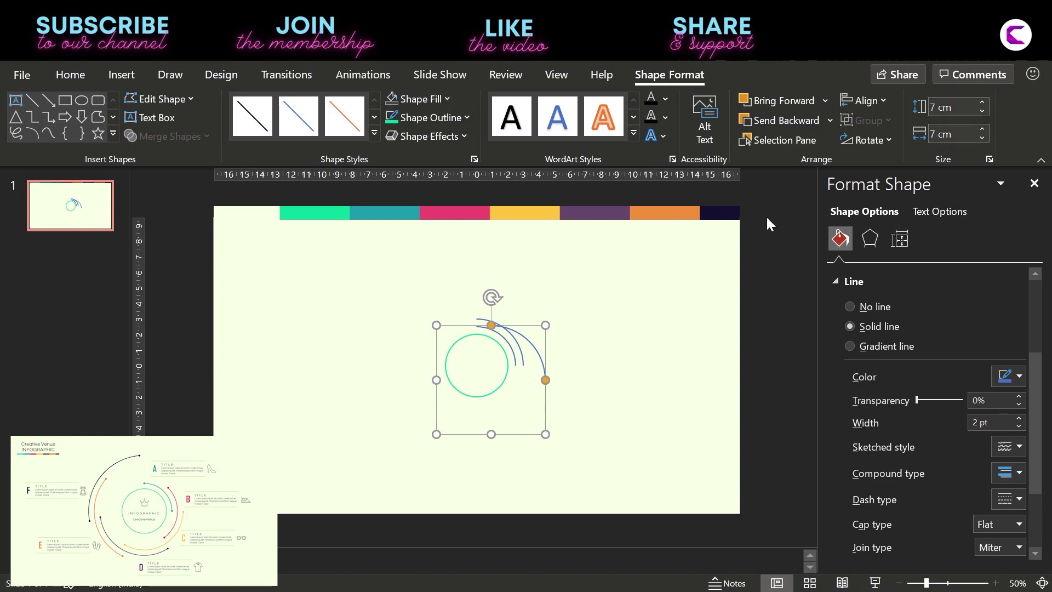
click(859, 107)
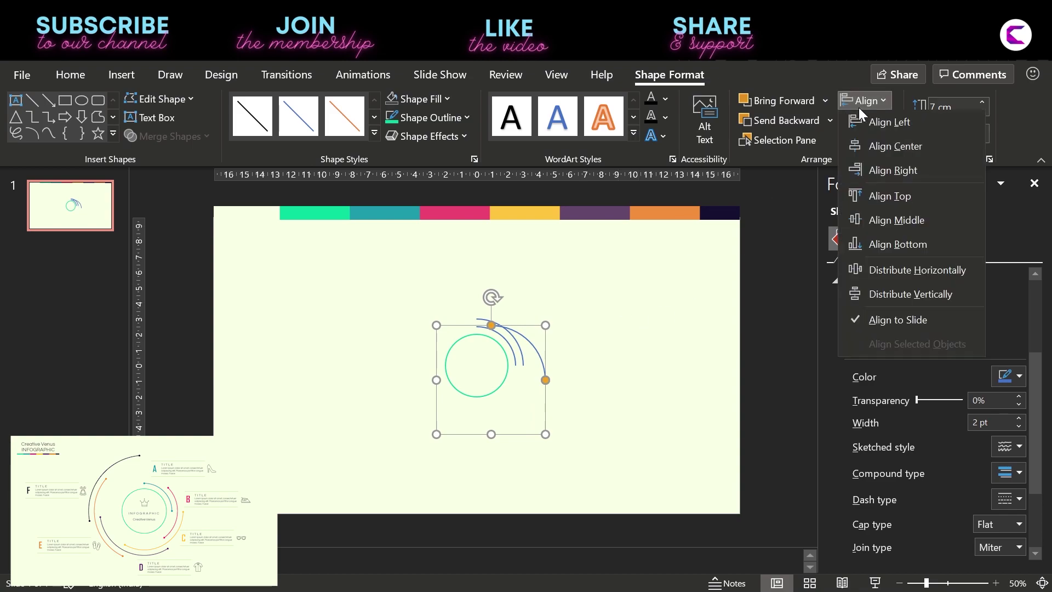
click(883, 147)
click(887, 96)
click(909, 228)
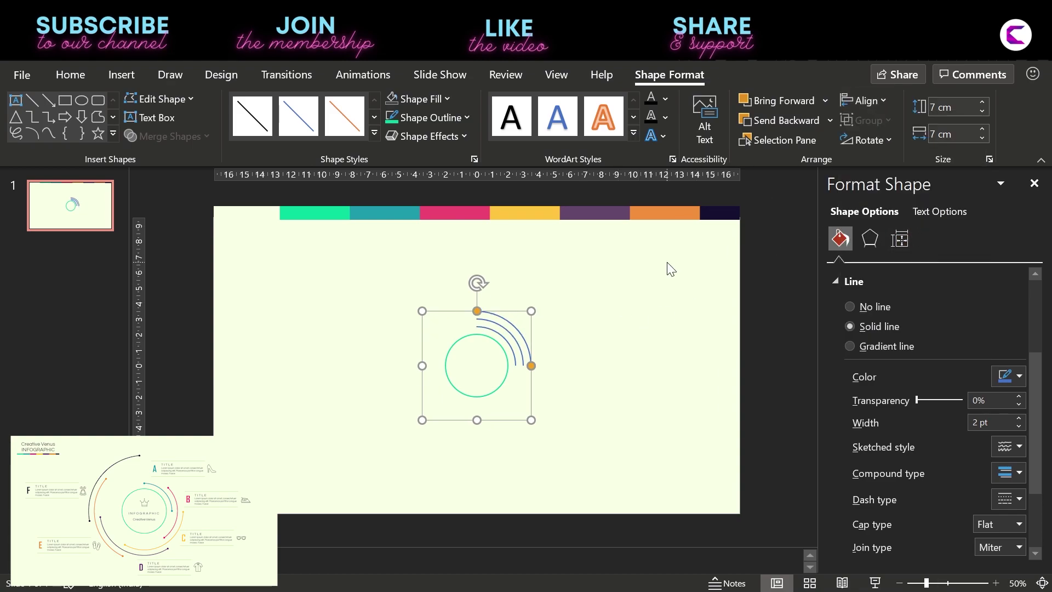
Add an 8 cm square arc copy centred on the slide.
key(ctrl+c)
key(ctrl+v)
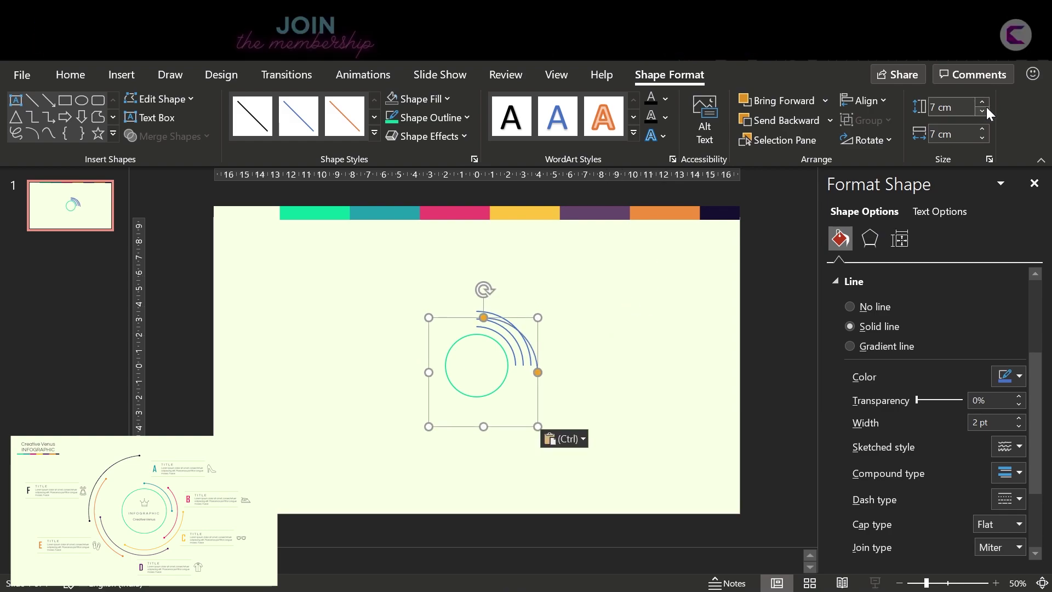
click(987, 101)
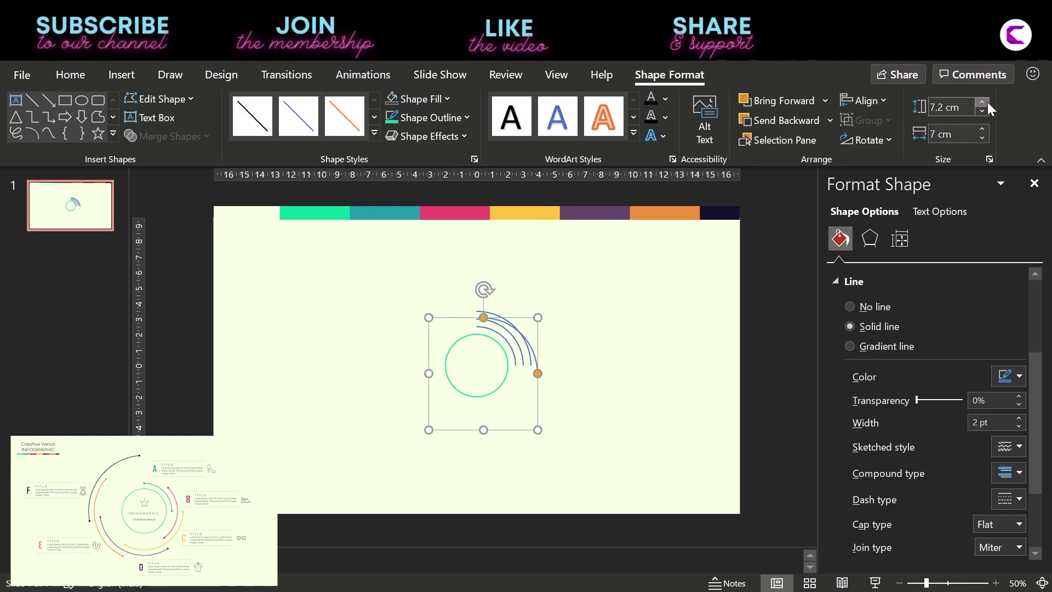
click(981, 129)
click(981, 129)
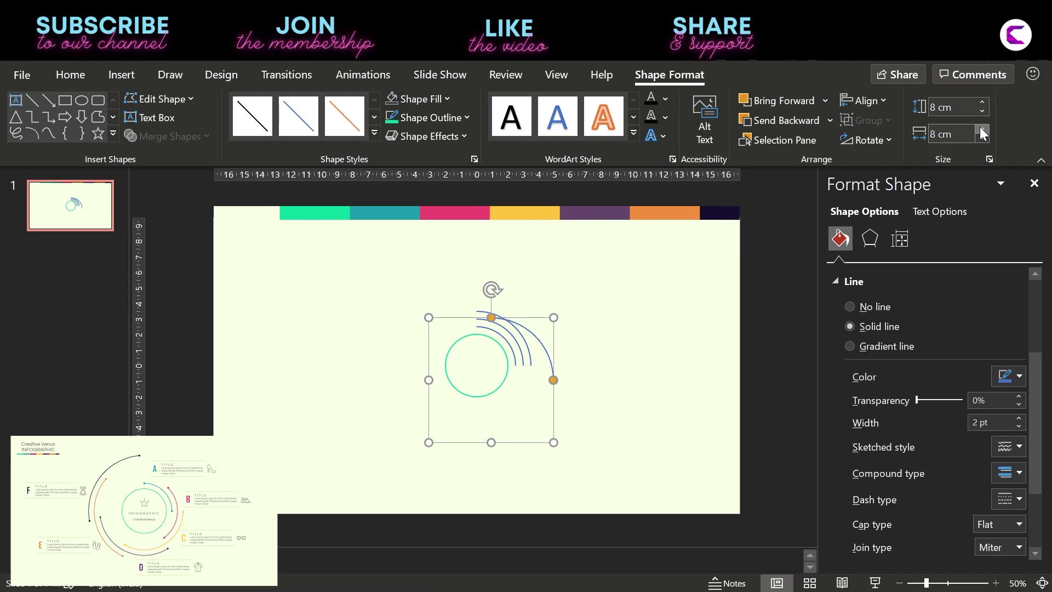
click(863, 100)
click(887, 142)
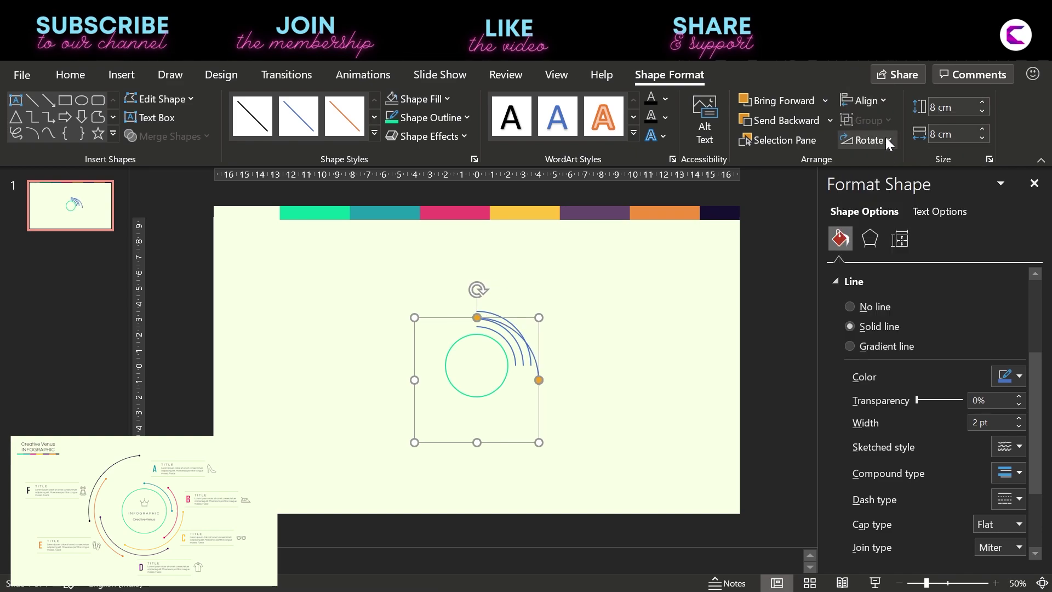
click(869, 100)
click(897, 215)
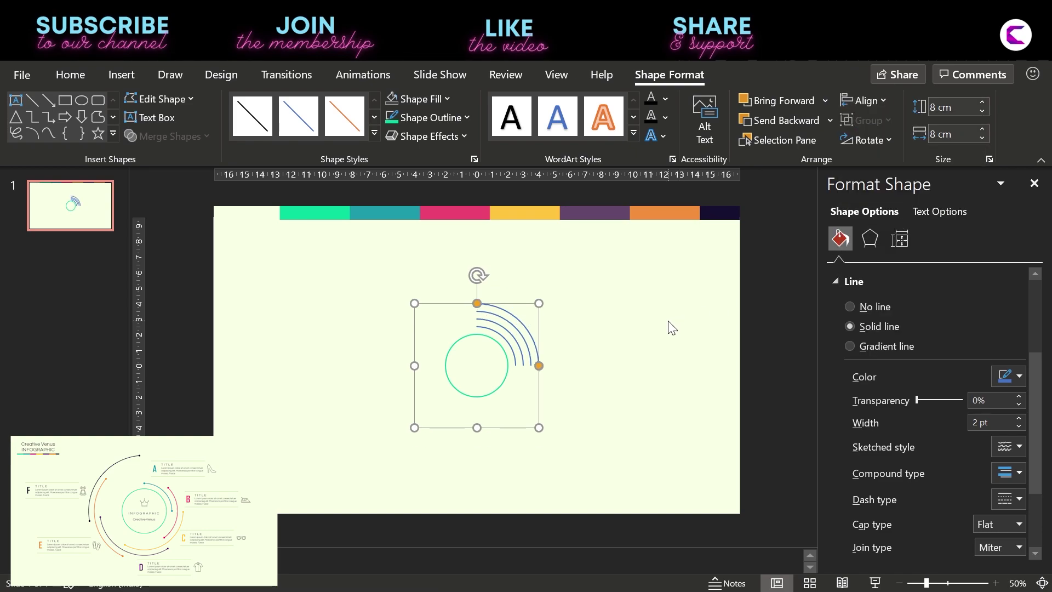
Add a 9 cm square arc copy centred on the slide.
key(ctrl+c)
key(ctrl+v)
click(982, 102)
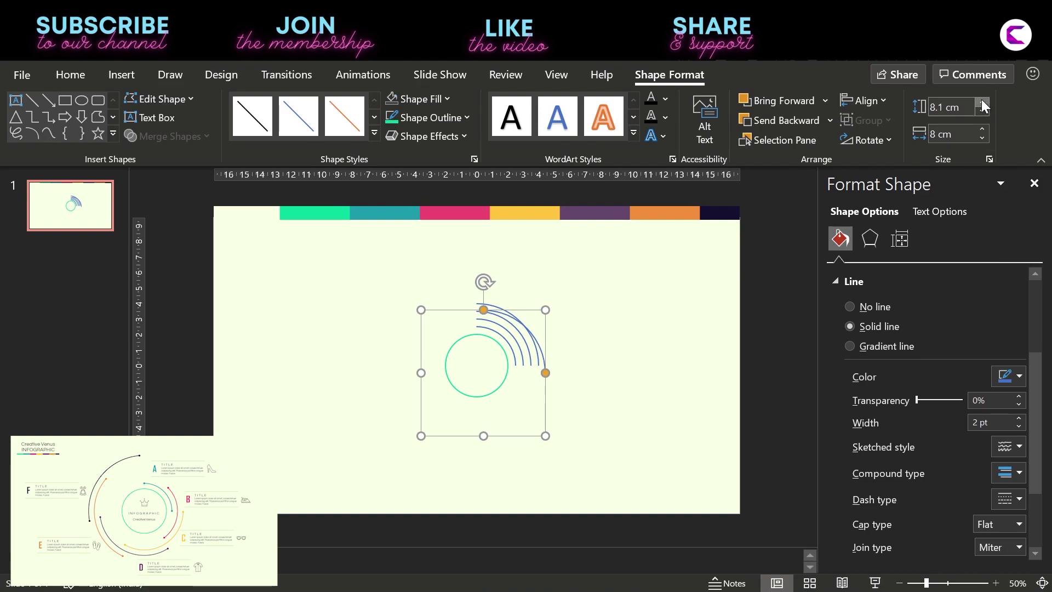
click(982, 112)
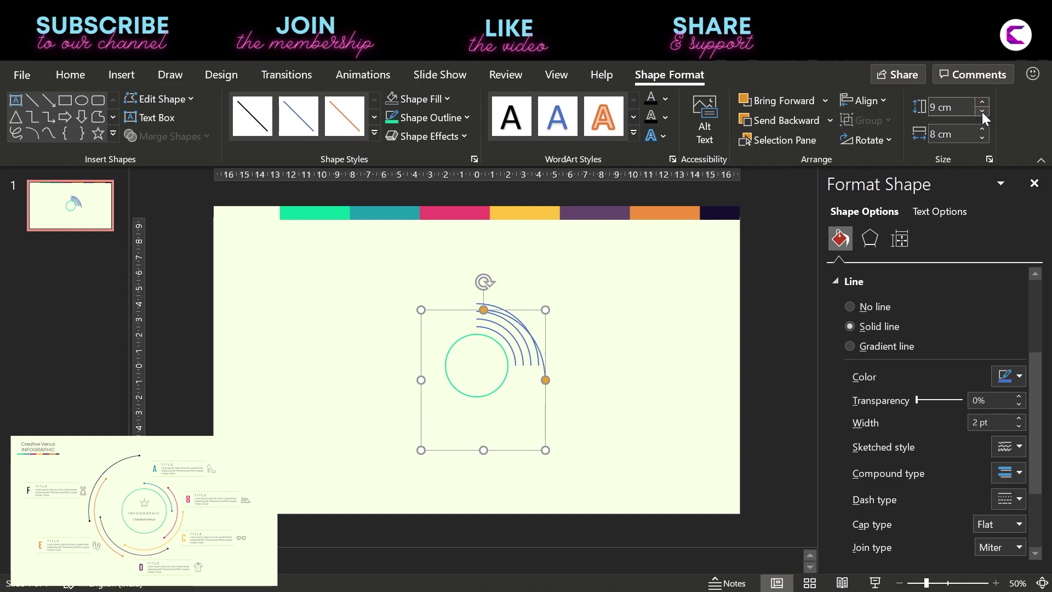
click(982, 130)
click(982, 130)
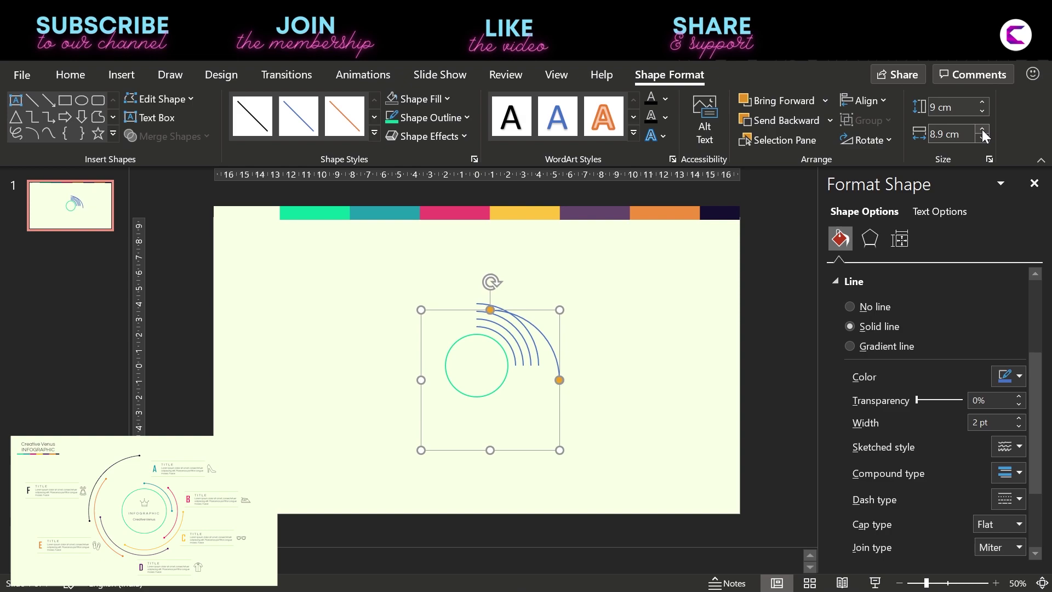
click(879, 104)
click(882, 145)
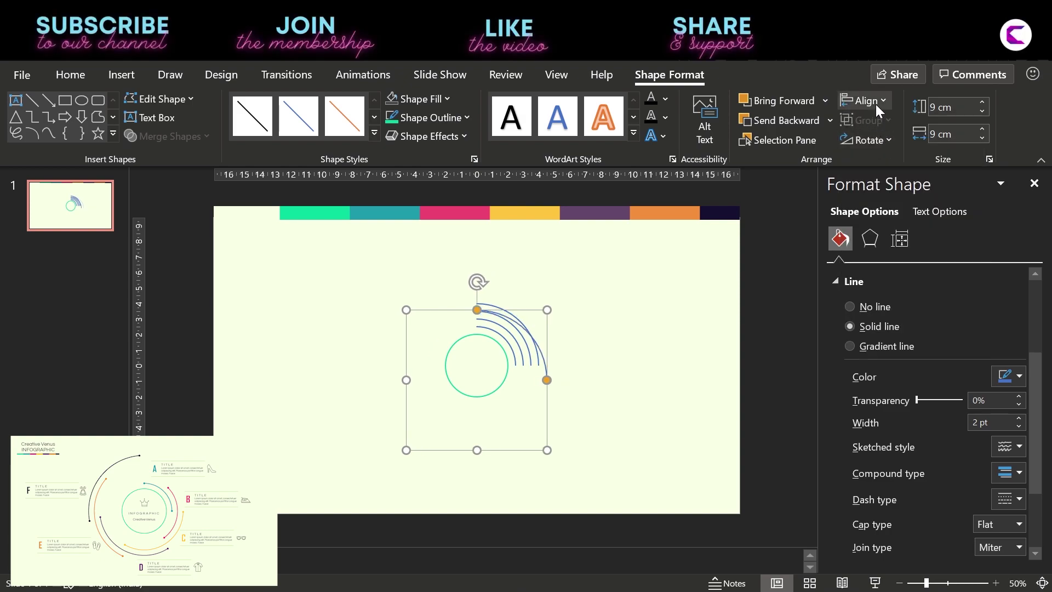
click(876, 104)
click(903, 221)
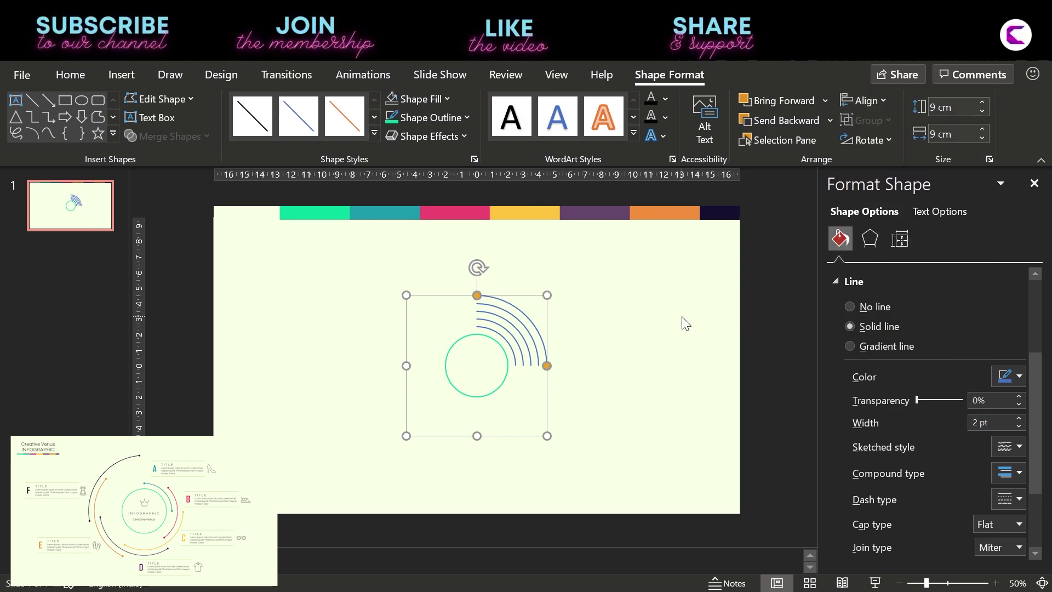
Add a 10 cm arc copy and move the arc set to centre on the circle.
key(ctrl+d)
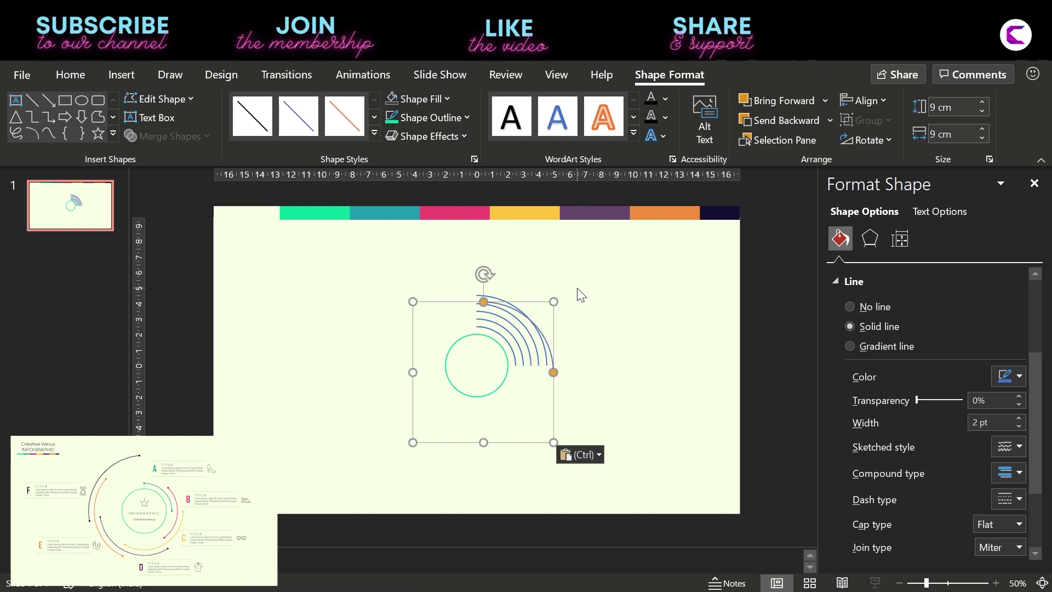
click(982, 102)
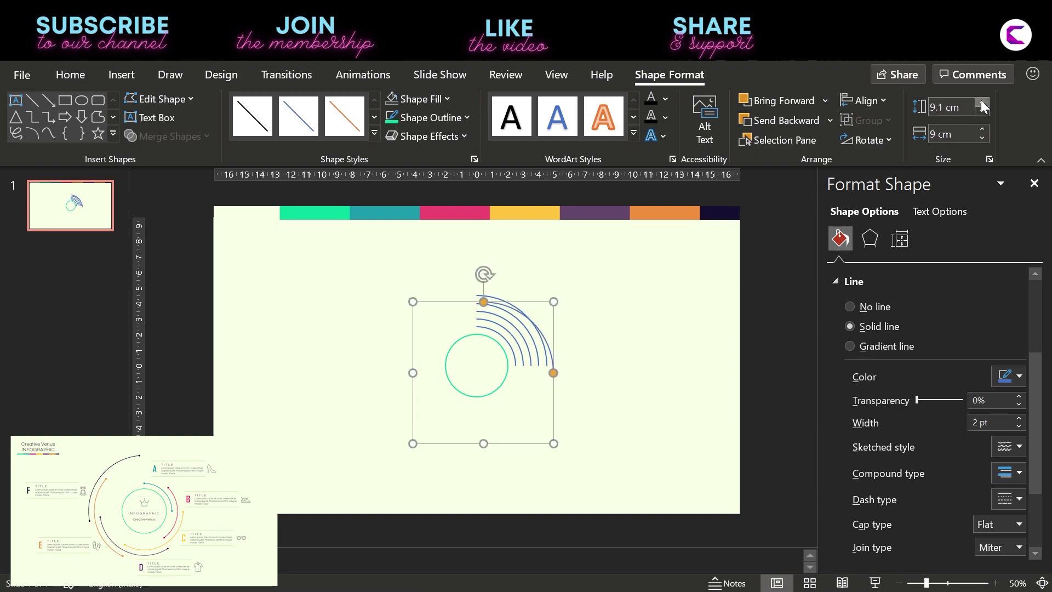
click(982, 130)
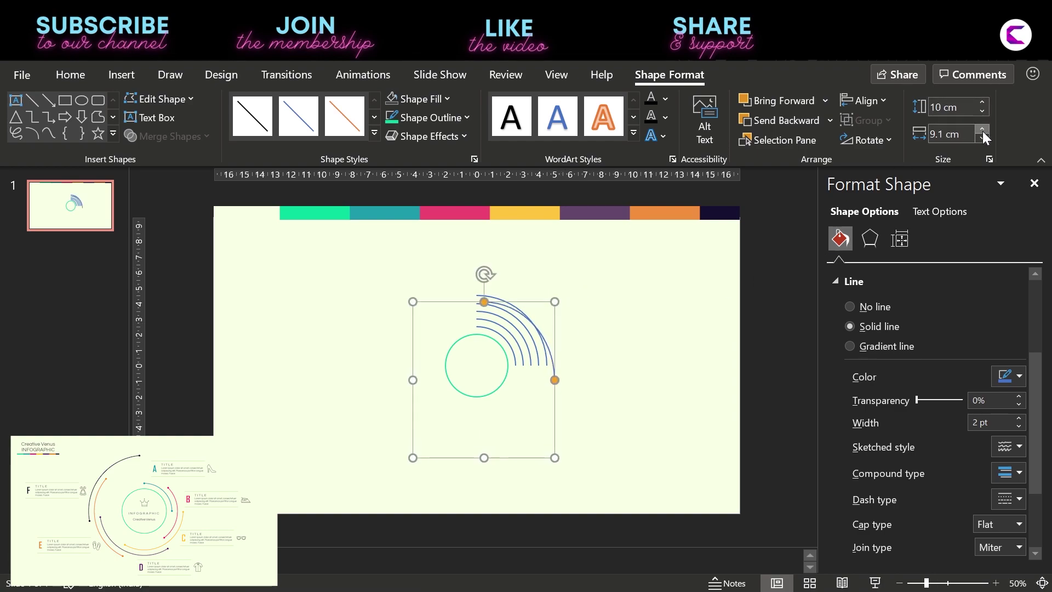
click(982, 130)
click(982, 130)
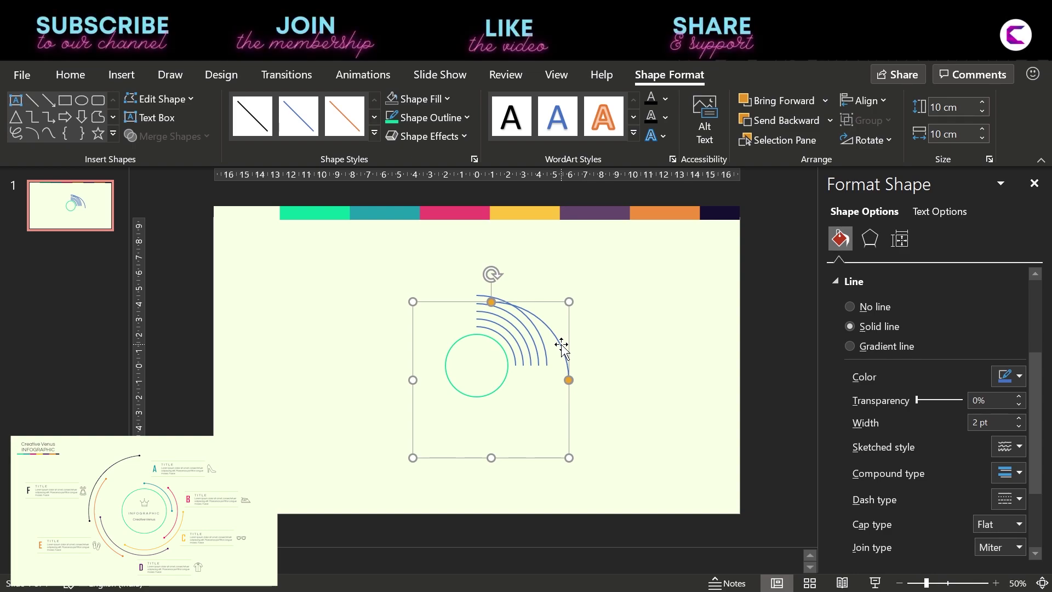
drag(561, 344, 548, 330)
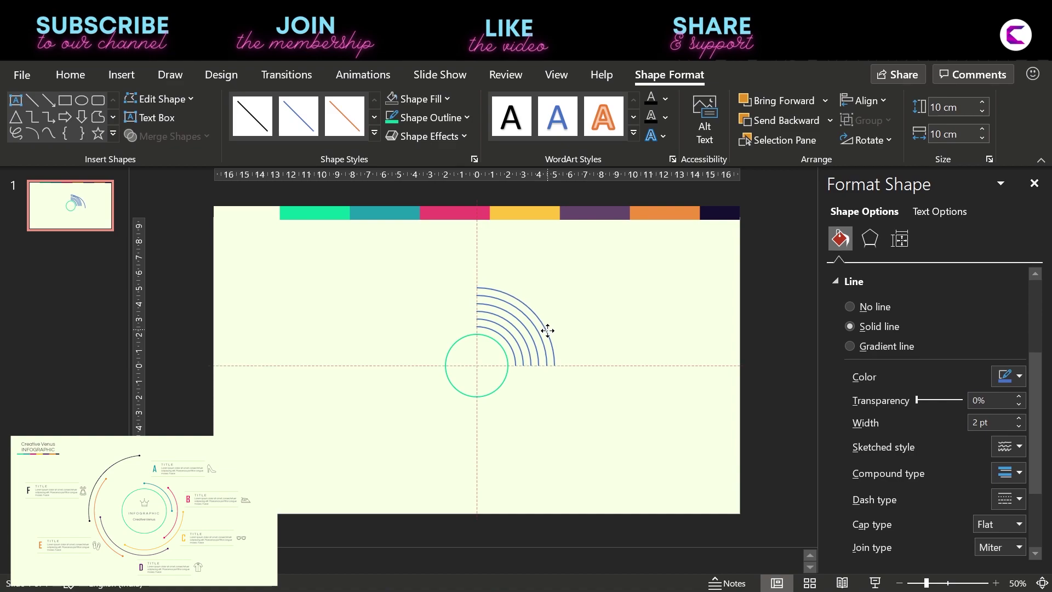
drag(548, 330, 548, 330)
Recolour the green circle's outline turquoise from the colour bar.
click(599, 350)
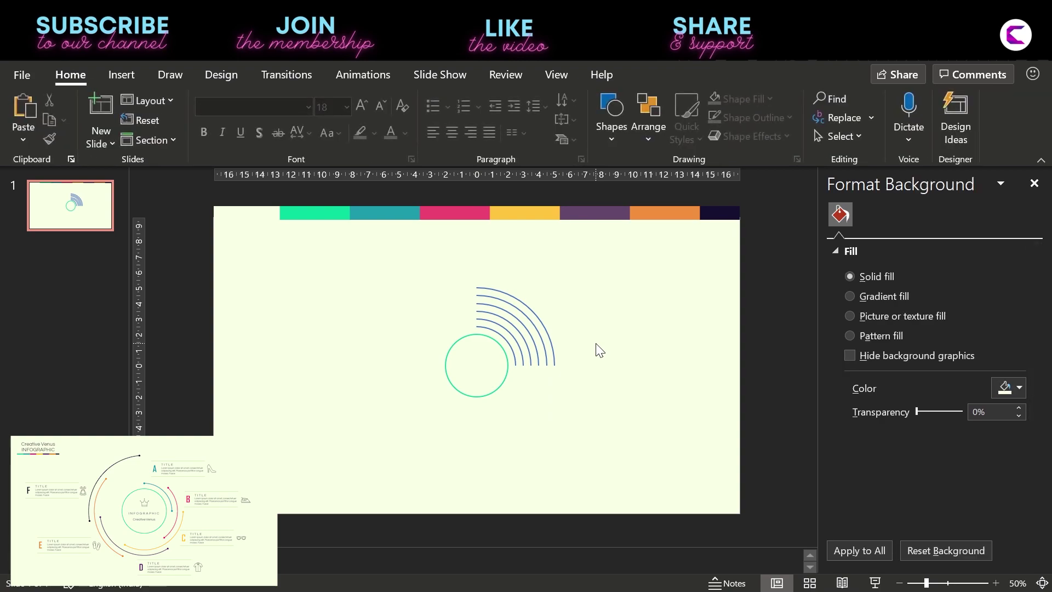
click(512, 357)
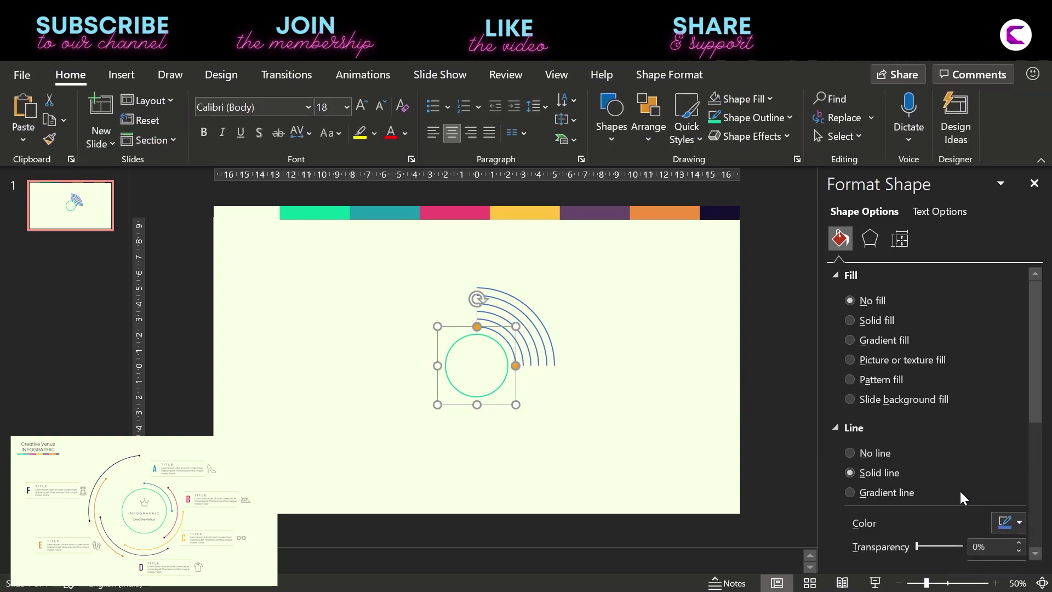
click(1014, 523)
click(974, 501)
click(364, 206)
click(365, 212)
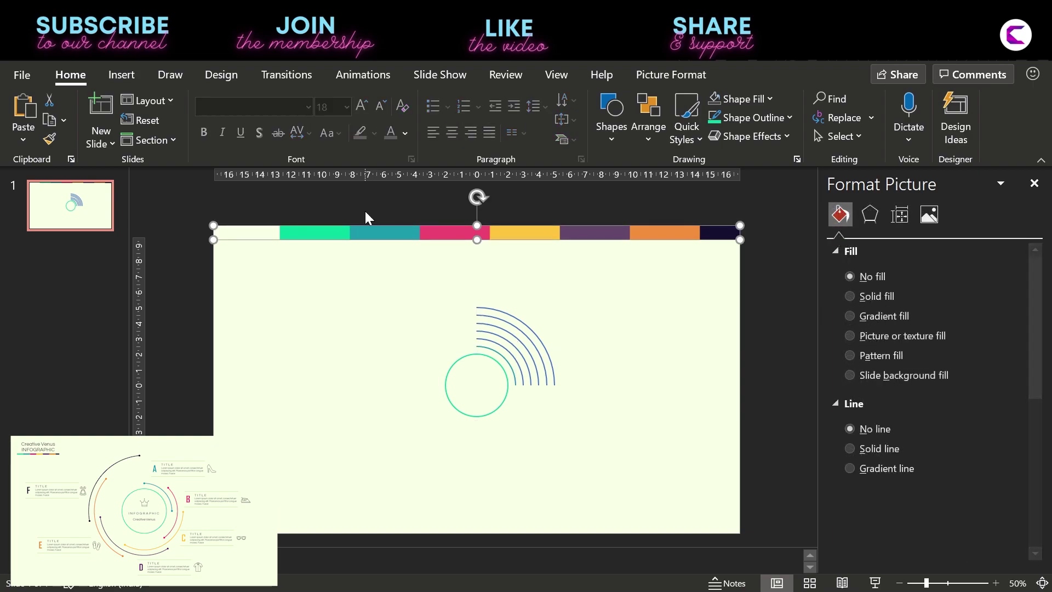
Recolour the inner arcs from the colour bar, including yellow and purple.
click(520, 366)
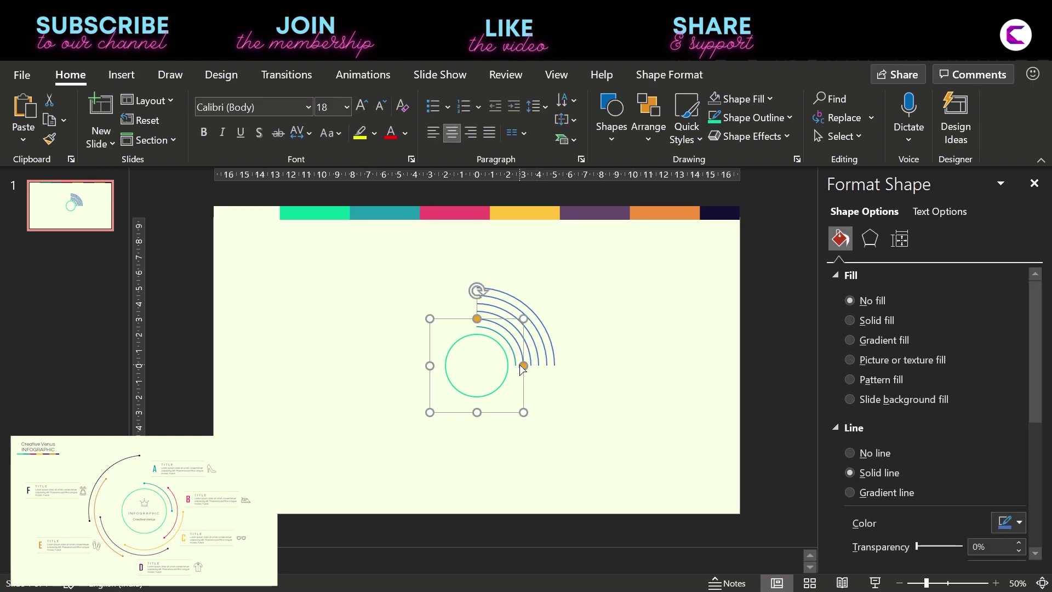
click(996, 516)
click(962, 501)
click(531, 352)
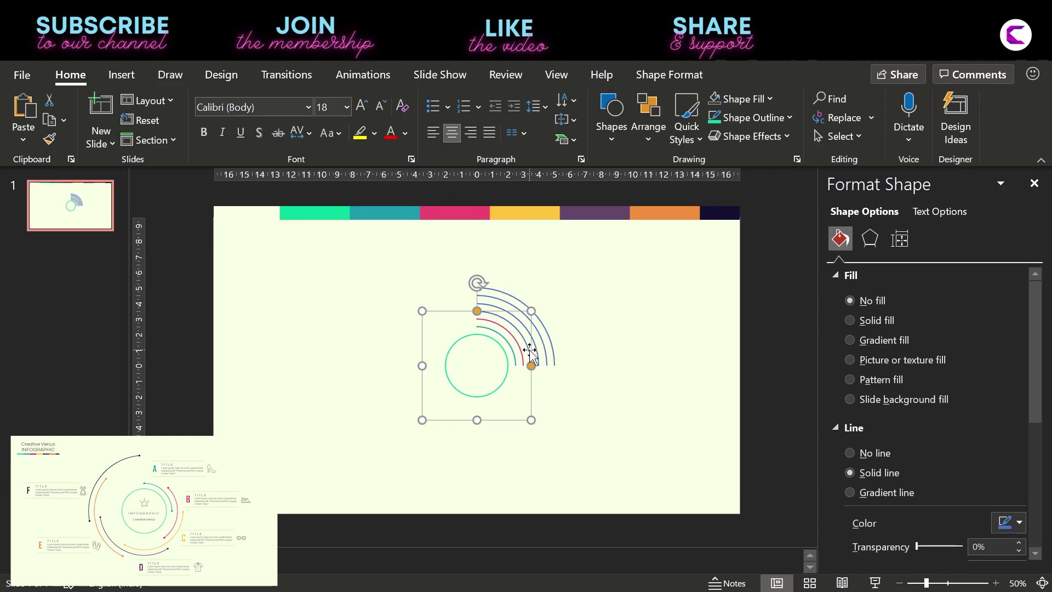
click(1005, 528)
click(956, 500)
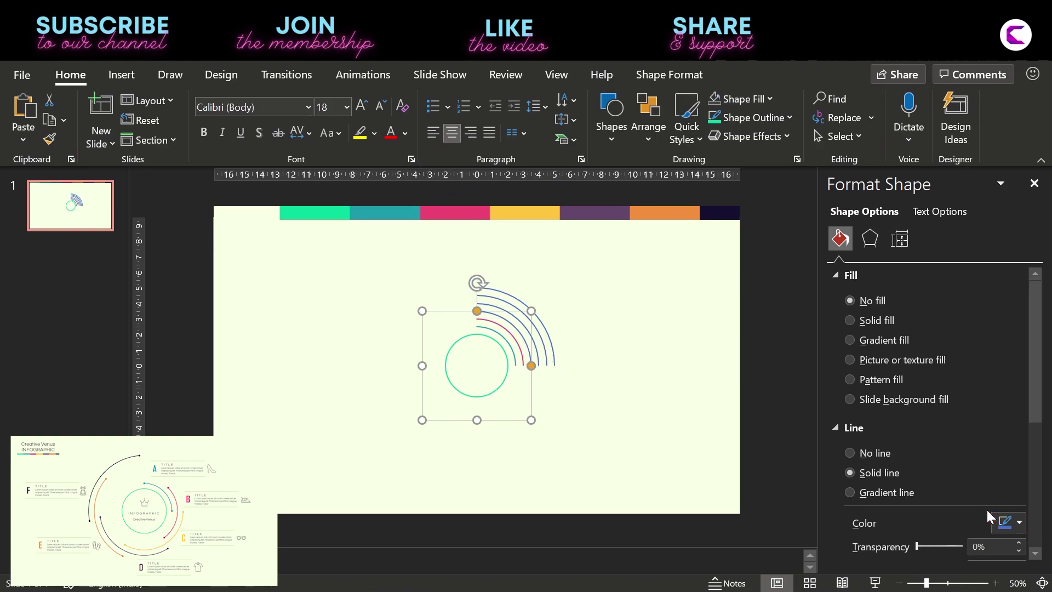
click(546, 219)
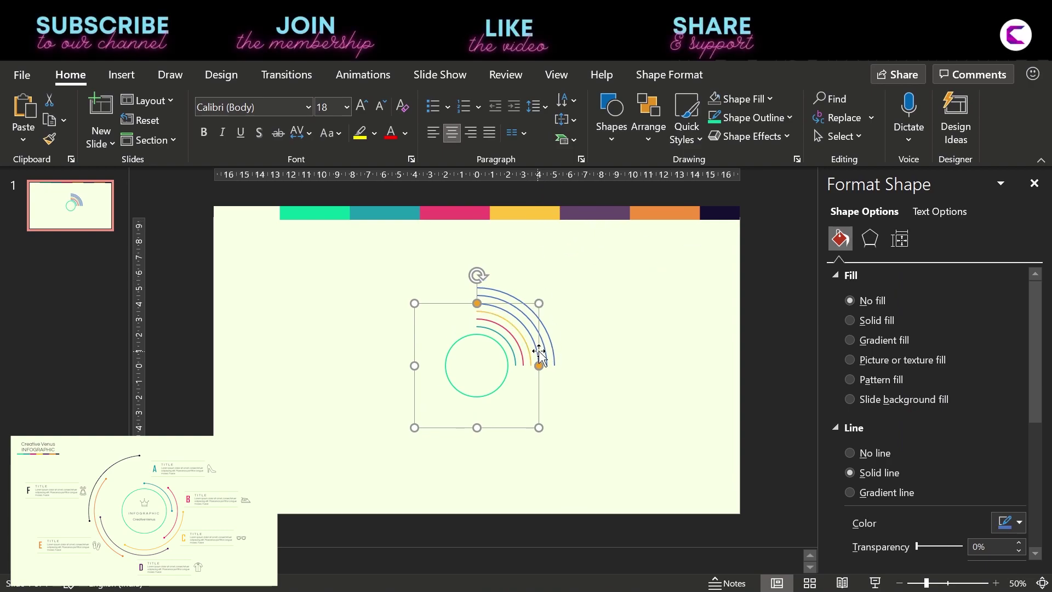
click(1017, 515)
click(590, 213)
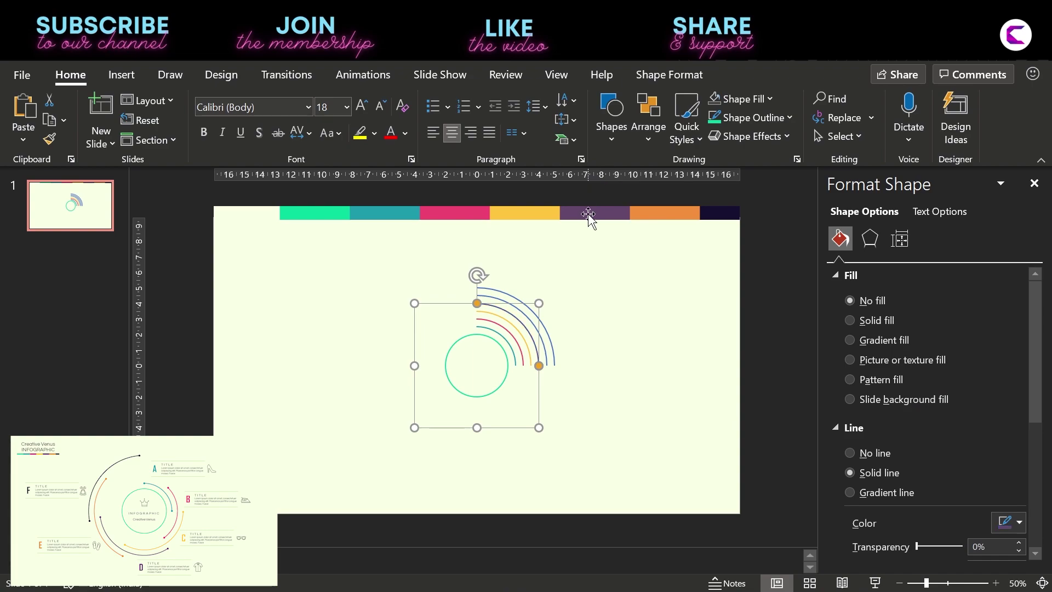
Colour the next arc orange and the outermost arc navy from the colour bar.
click(546, 344)
click(1006, 525)
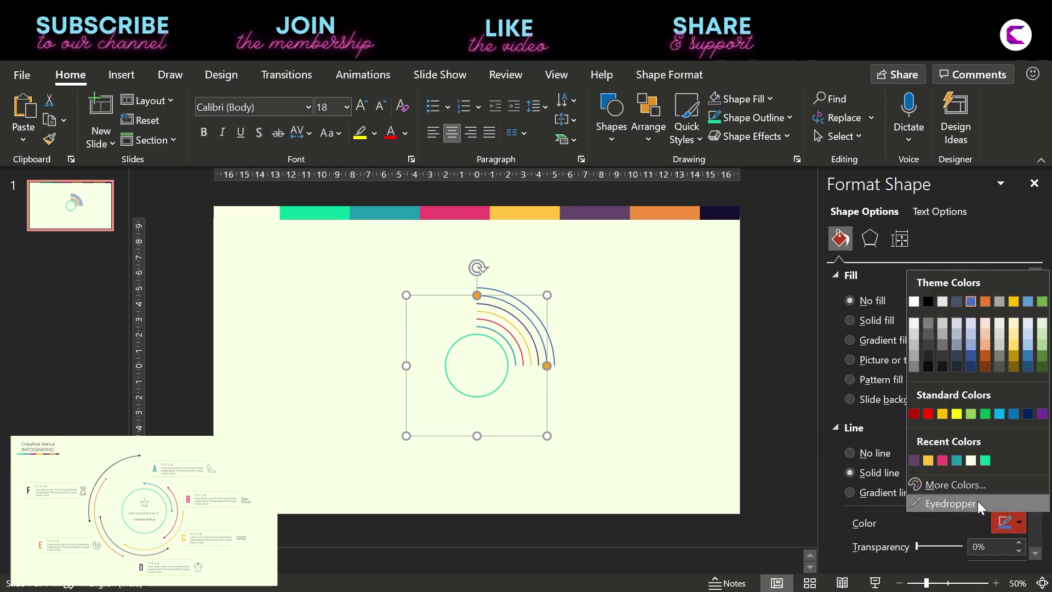
click(977, 501)
click(687, 214)
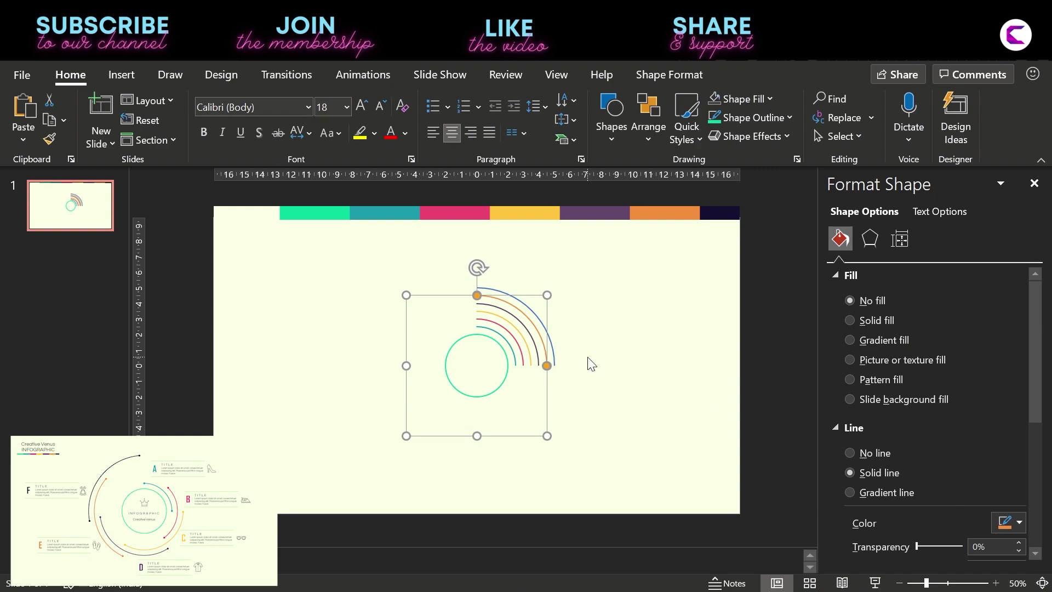
click(554, 348)
click(1006, 524)
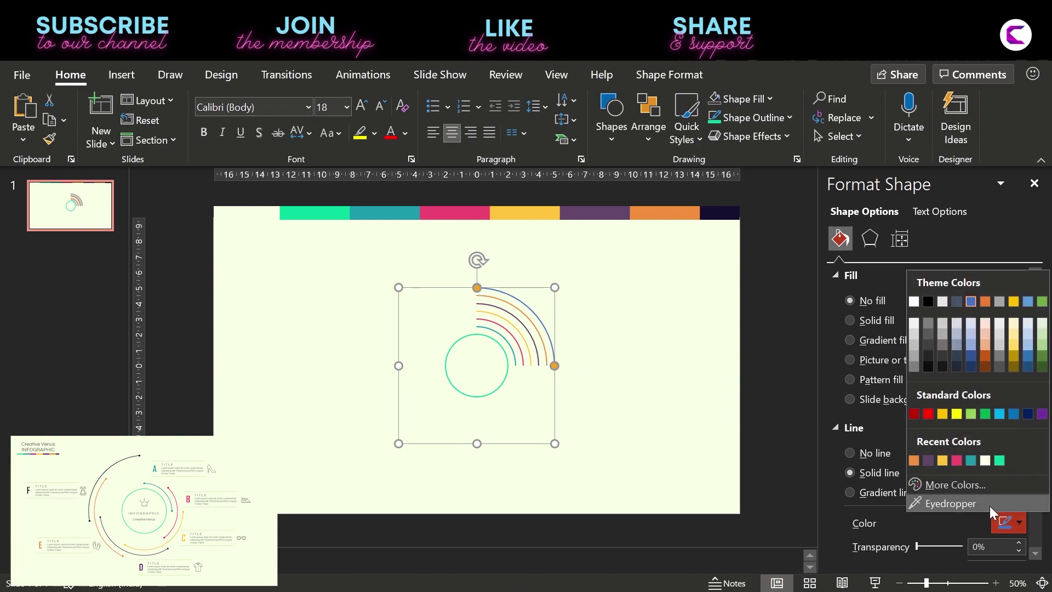
click(988, 504)
click(726, 210)
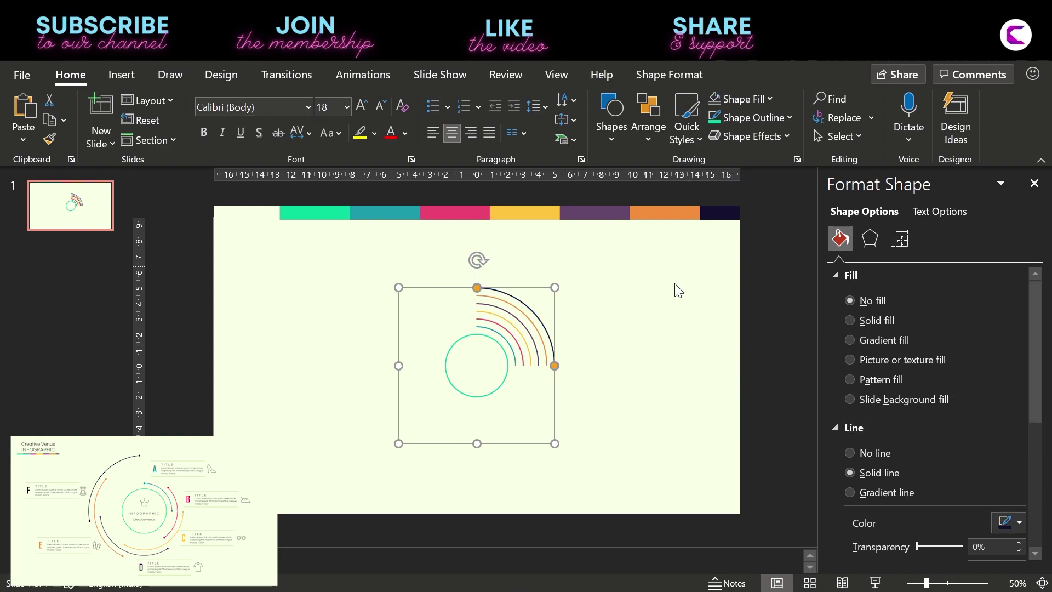
click(630, 348)
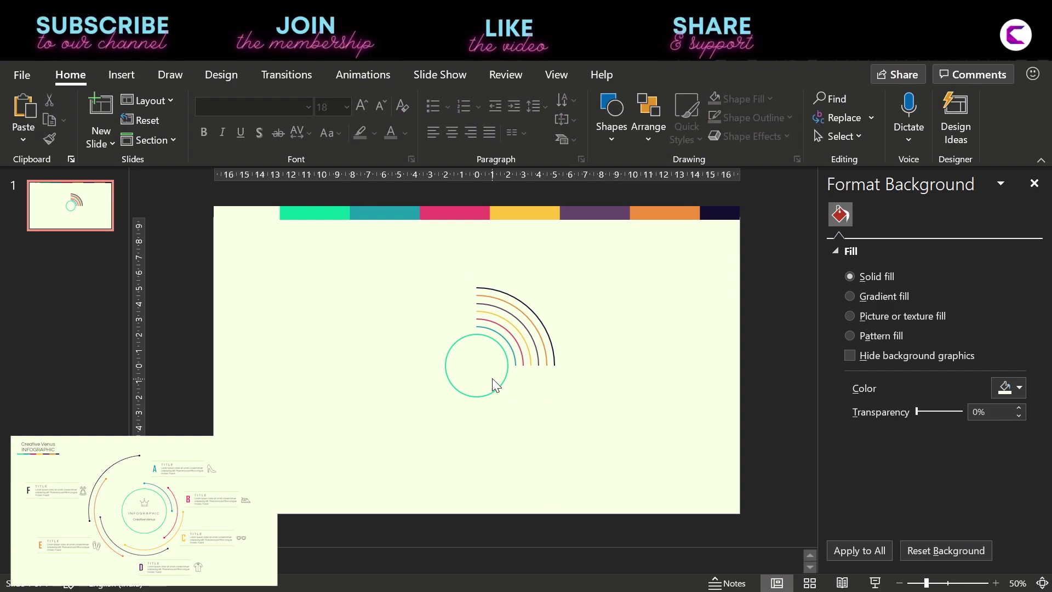
Lengthen the pink and yellow arcs further around the circle.
click(522, 359)
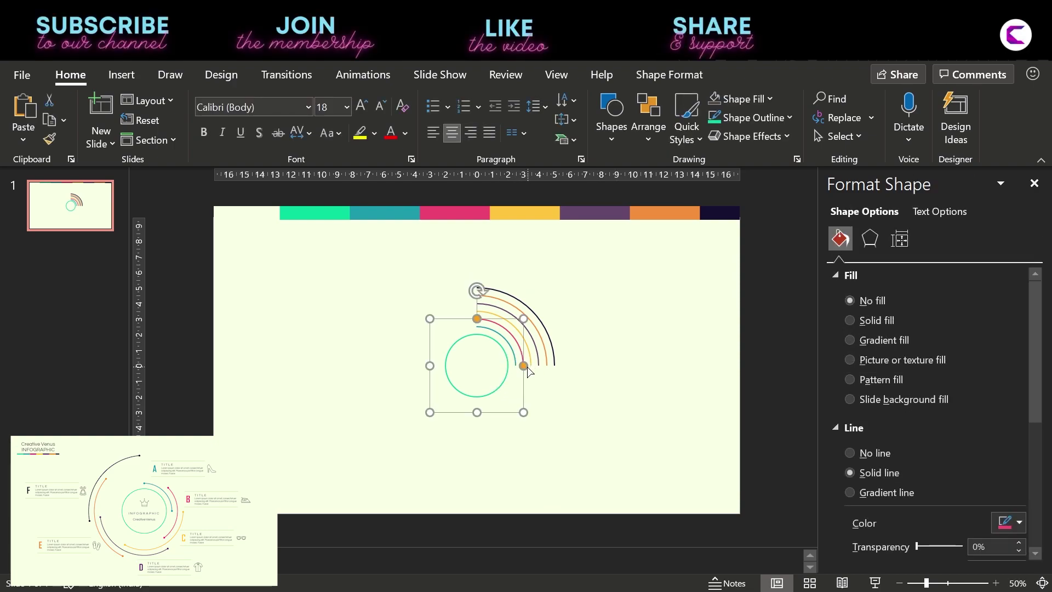
drag(526, 370, 489, 422)
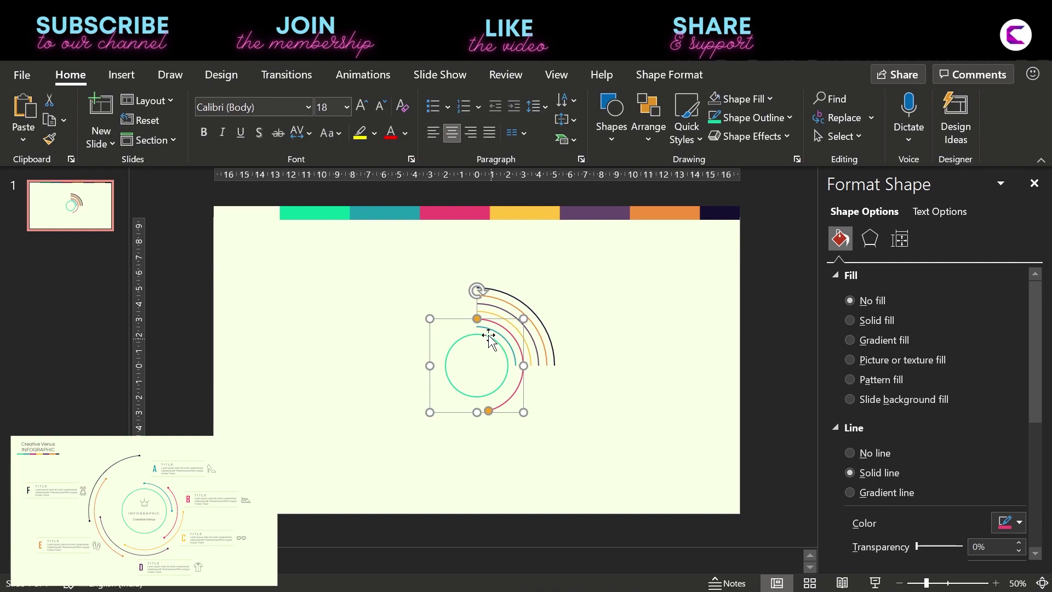
mouse_move(478, 320)
mouse_down()
mouse_move(521, 341)
mouse_move(521, 352)
mouse_up()
drag(489, 412, 504, 403)
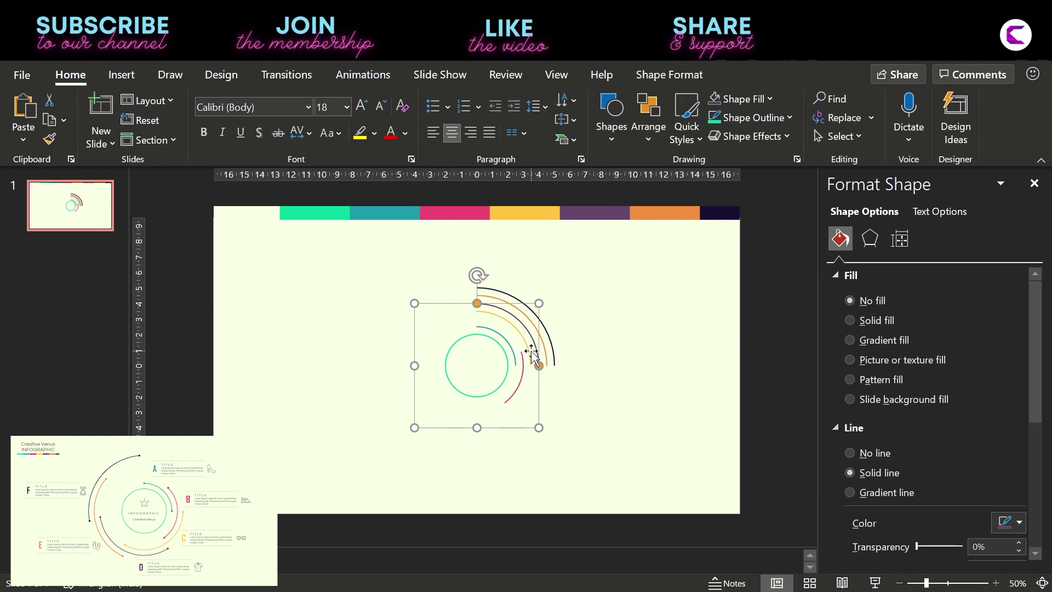
click(528, 356)
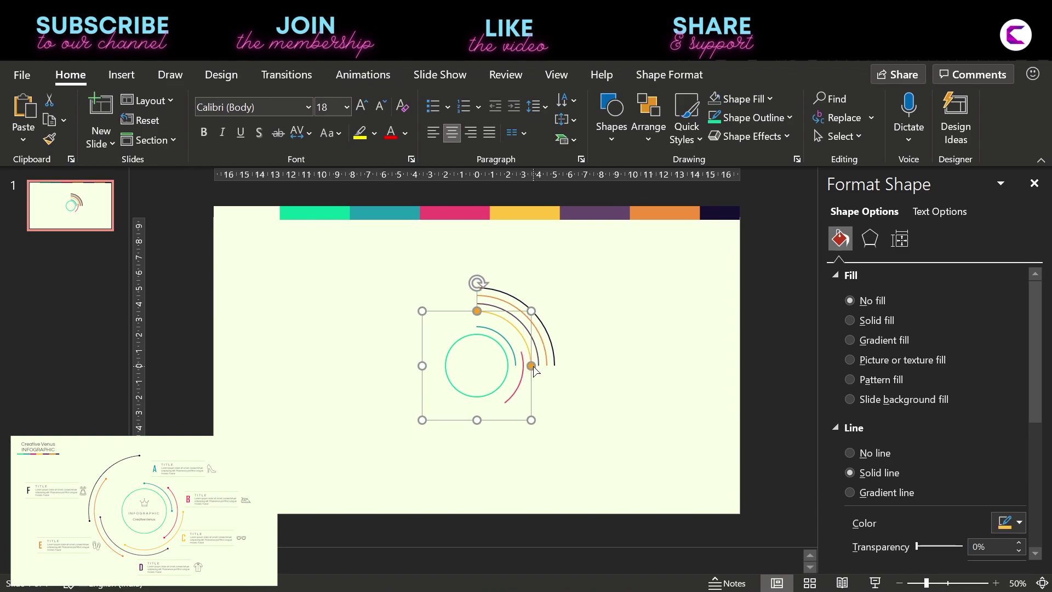
mouse_move(532, 366)
mouse_down()
mouse_move(473, 423)
mouse_move(454, 418)
mouse_up()
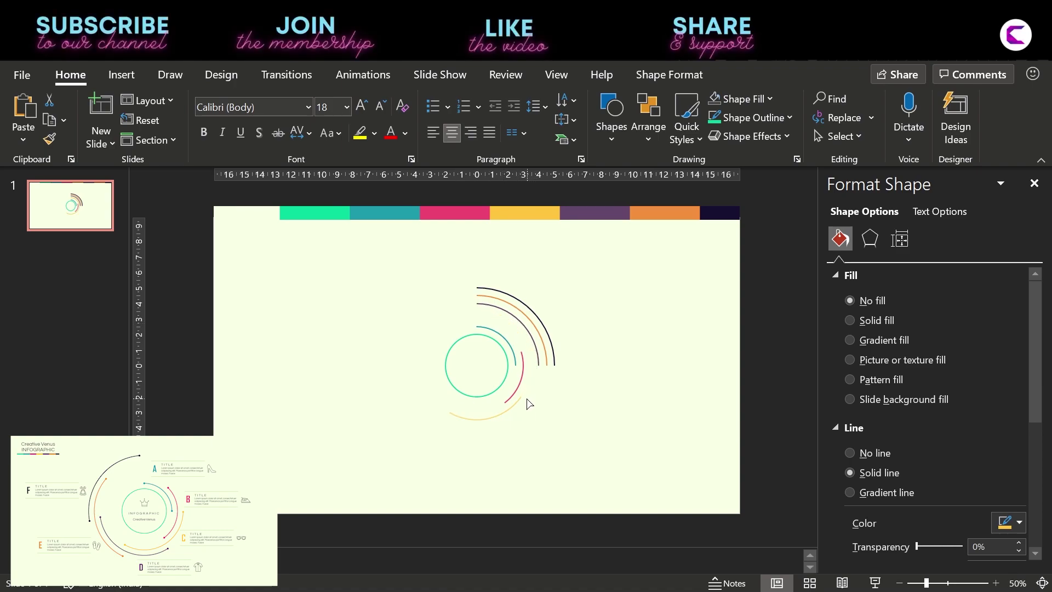
Extend the dark purple arc round to the lower left and shorten its top end.
click(527, 399)
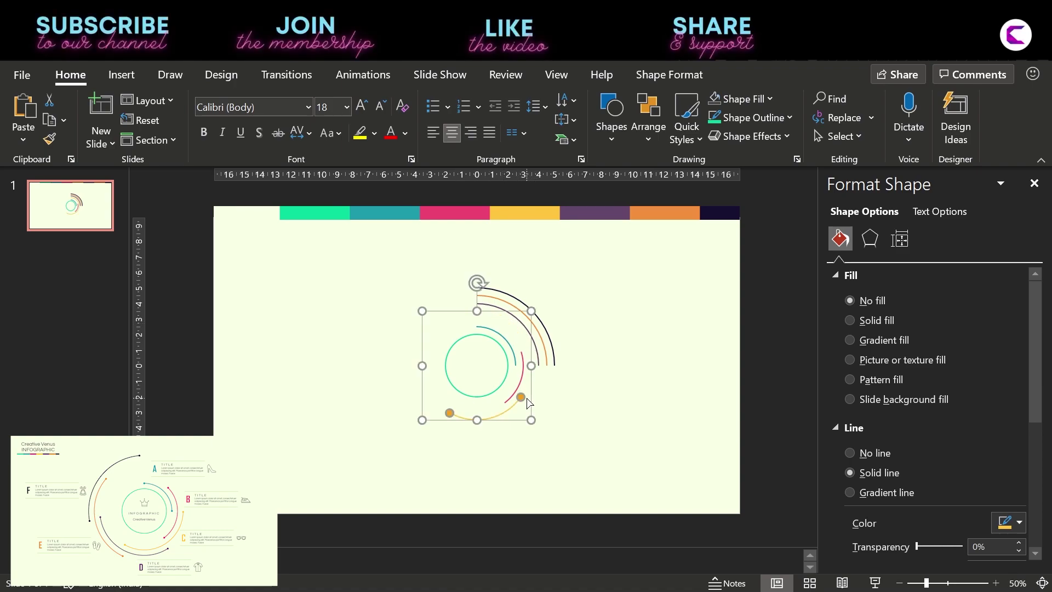
click(538, 359)
mouse_move(540, 366)
mouse_down()
mouse_move(505, 429)
mouse_move(407, 404)
mouse_move(390, 376)
mouse_up()
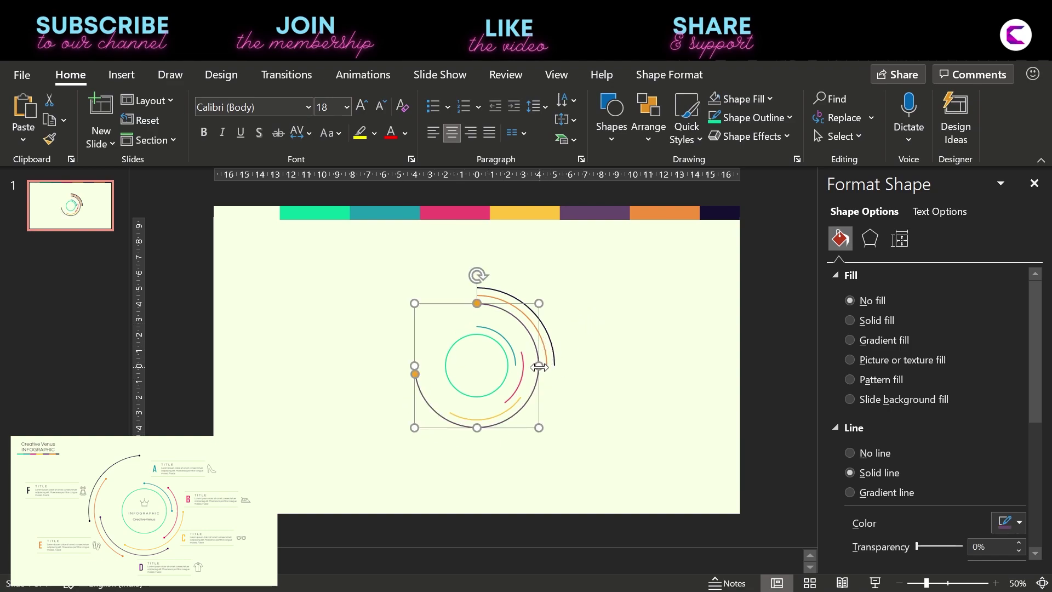
drag(478, 305, 544, 391)
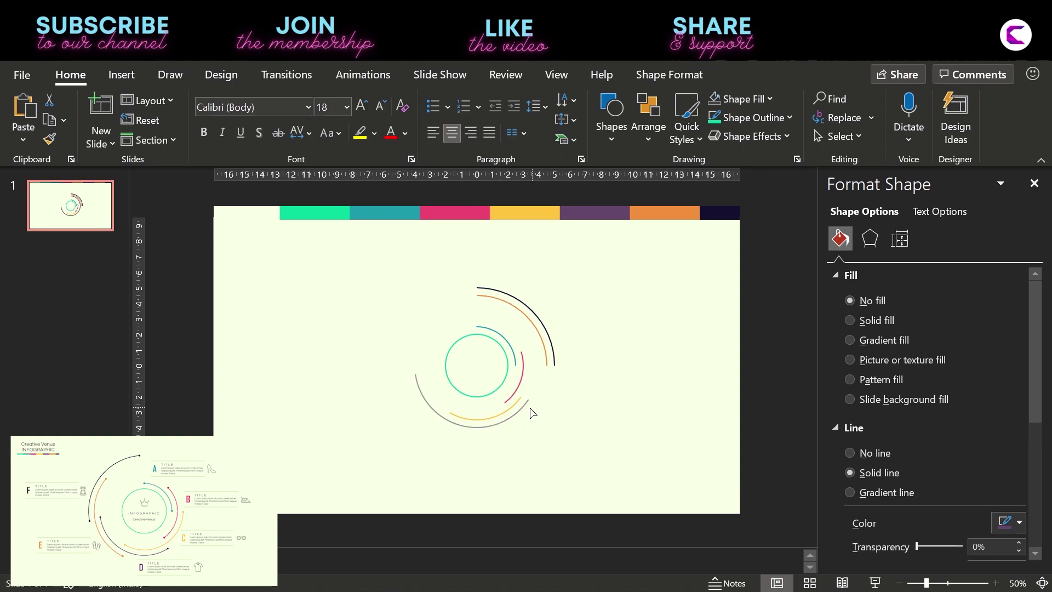
drag(485, 419, 482, 418)
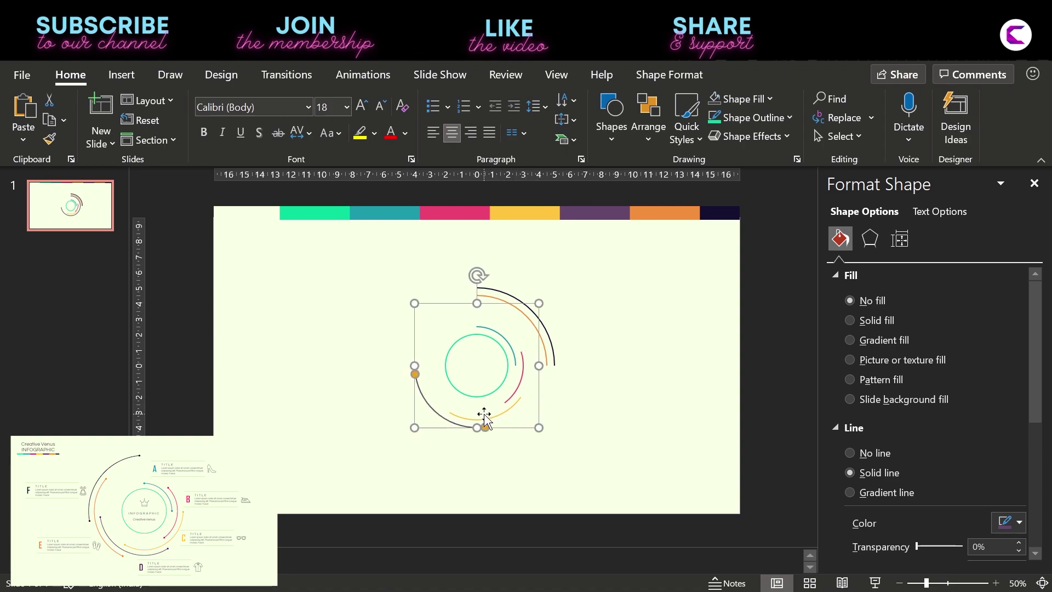
Extend the orange arc to the lower left and trim its top end clockwise.
click(546, 362)
drag(546, 363, 406, 374)
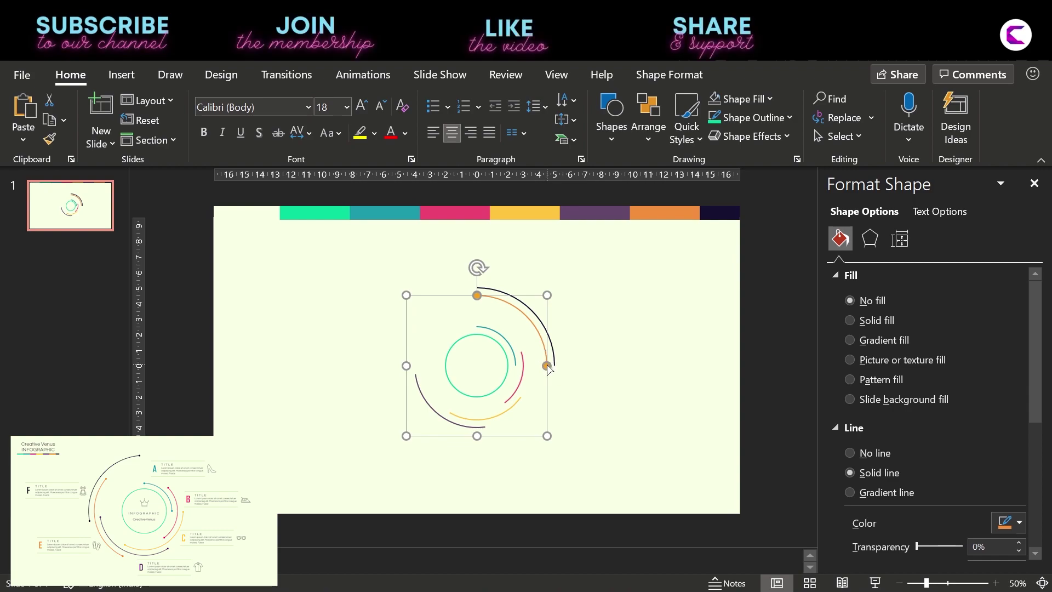
click(305, 336)
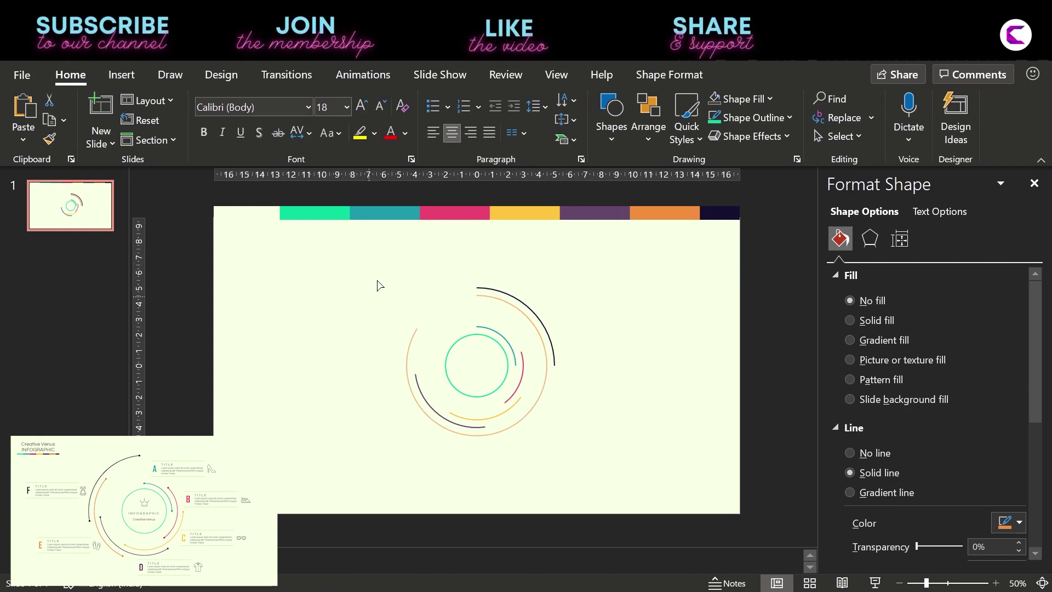
key(Tab)
drag(479, 297, 560, 500)
drag(437, 481, 437, 483)
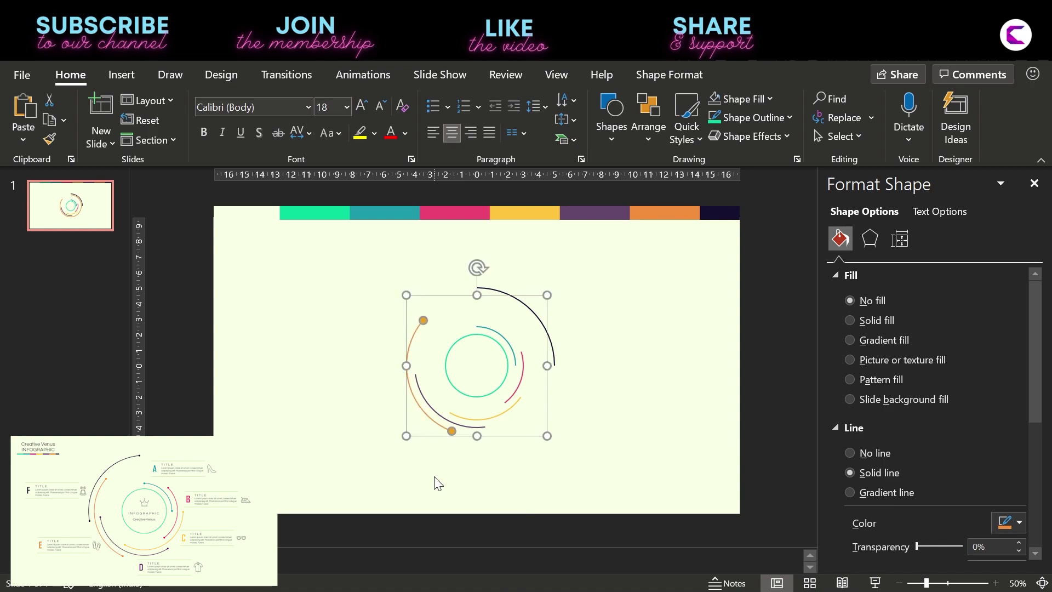
Stretch the dark outer arc to the lower left and move its top end right.
click(553, 354)
drag(554, 366, 303, 411)
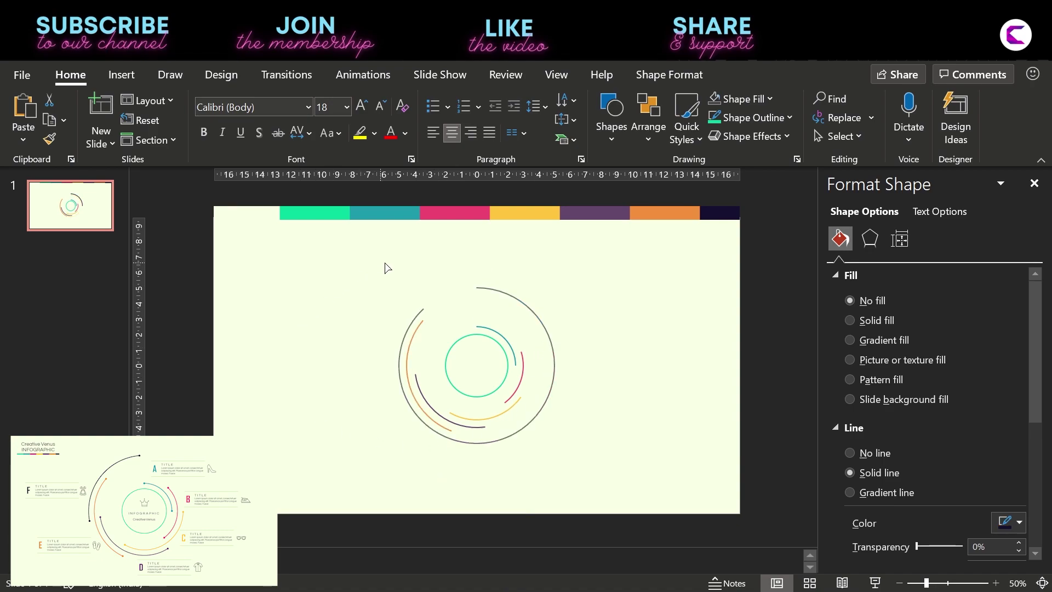
click(496, 288)
drag(476, 288, 555, 388)
mouse_move(506, 474)
mouse_down()
mouse_move(414, 425)
mouse_move(405, 396)
mouse_move(407, 414)
mouse_up()
click(640, 430)
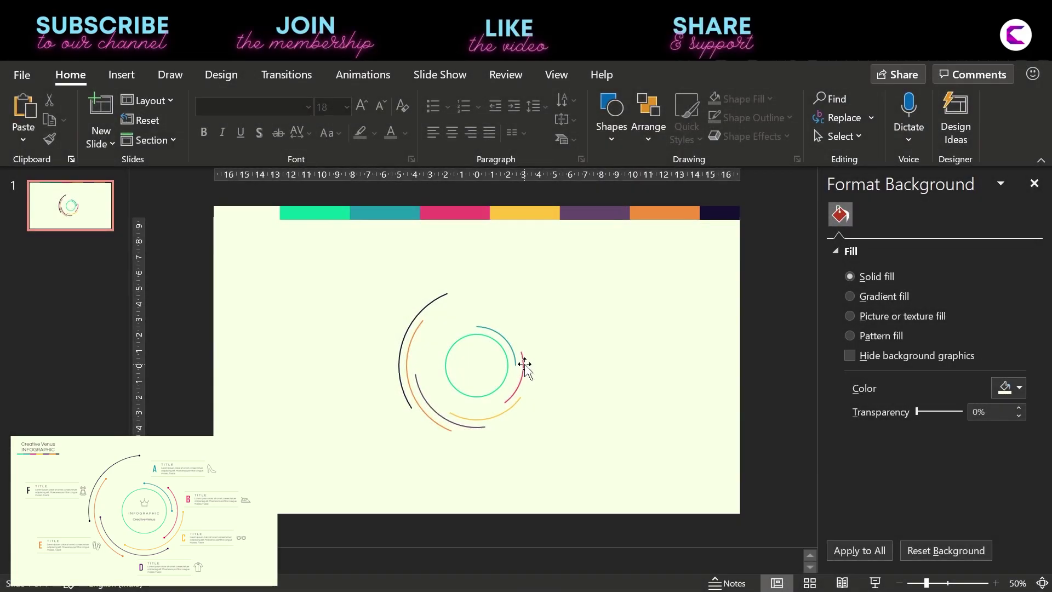
Fine-tune the ends of the pink, yellow and grey arcs.
click(525, 364)
drag(522, 354, 510, 334)
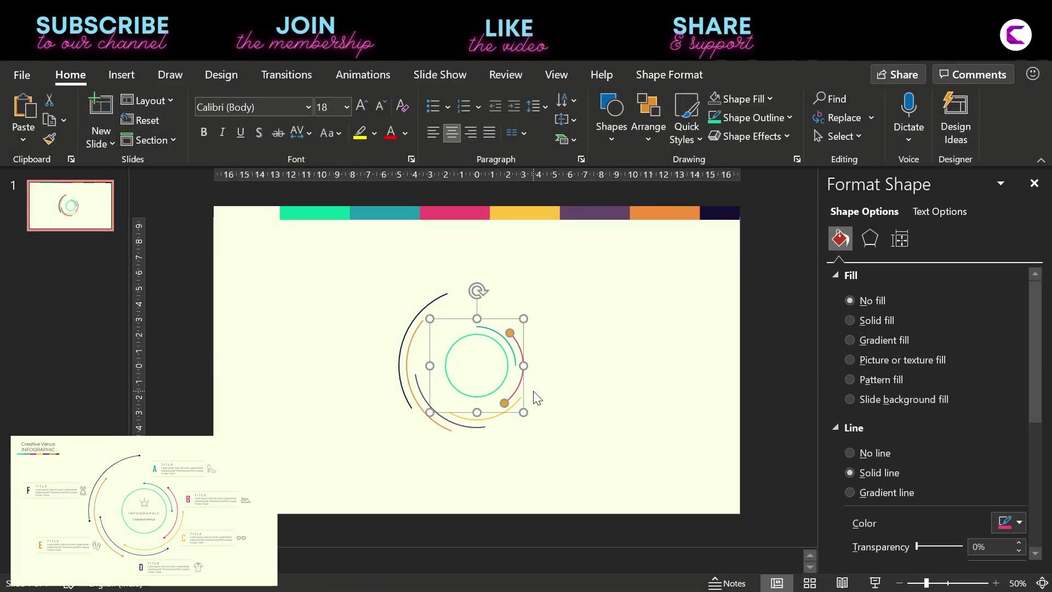
click(499, 421)
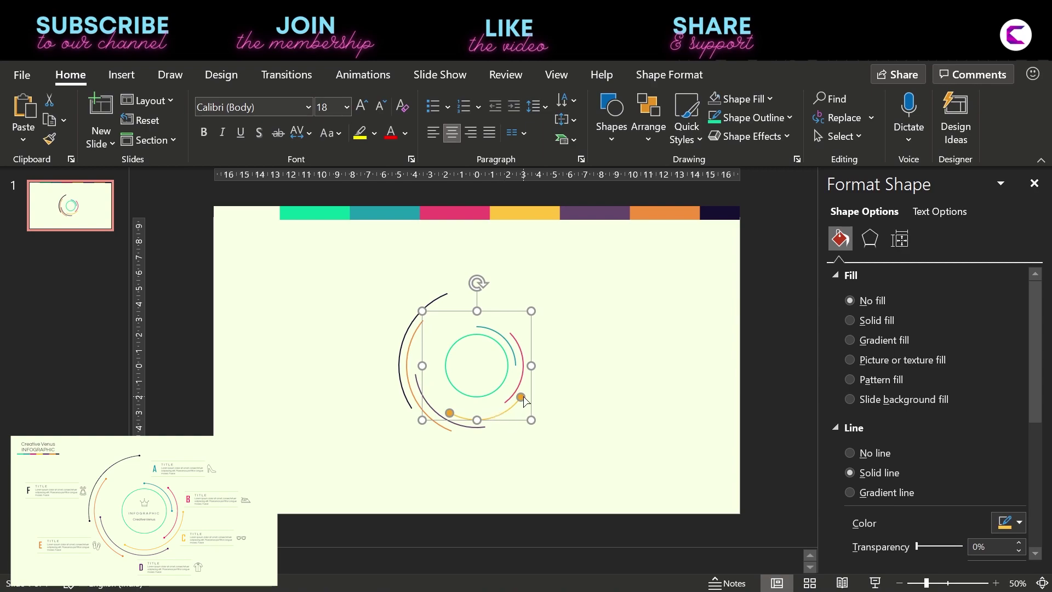
drag(524, 398, 529, 371)
click(464, 425)
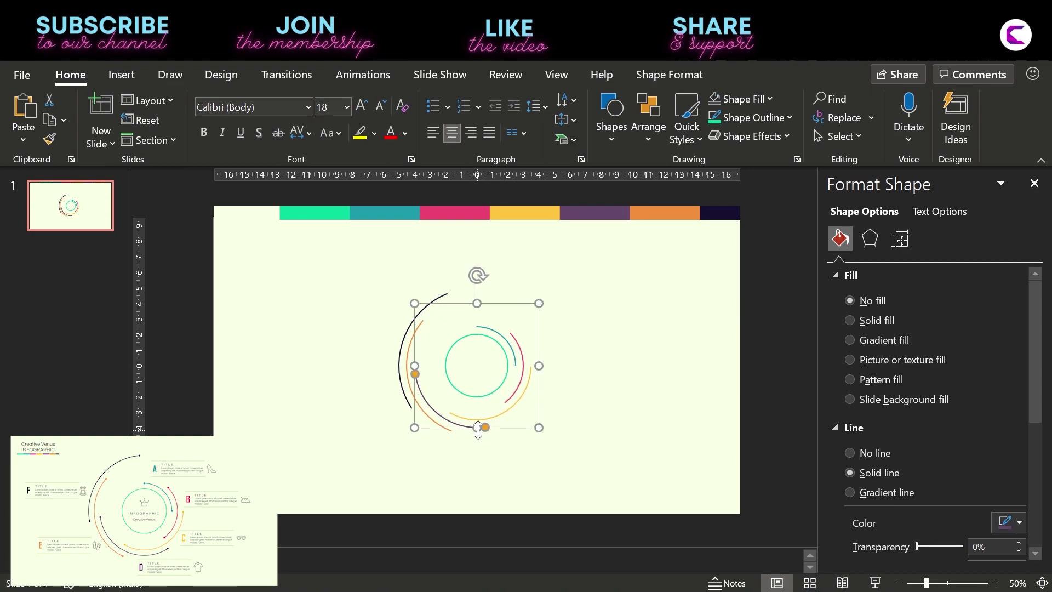
drag(485, 427, 510, 421)
Fine-tune the orange arc's lower end and both ends of the black outer arc.
click(406, 382)
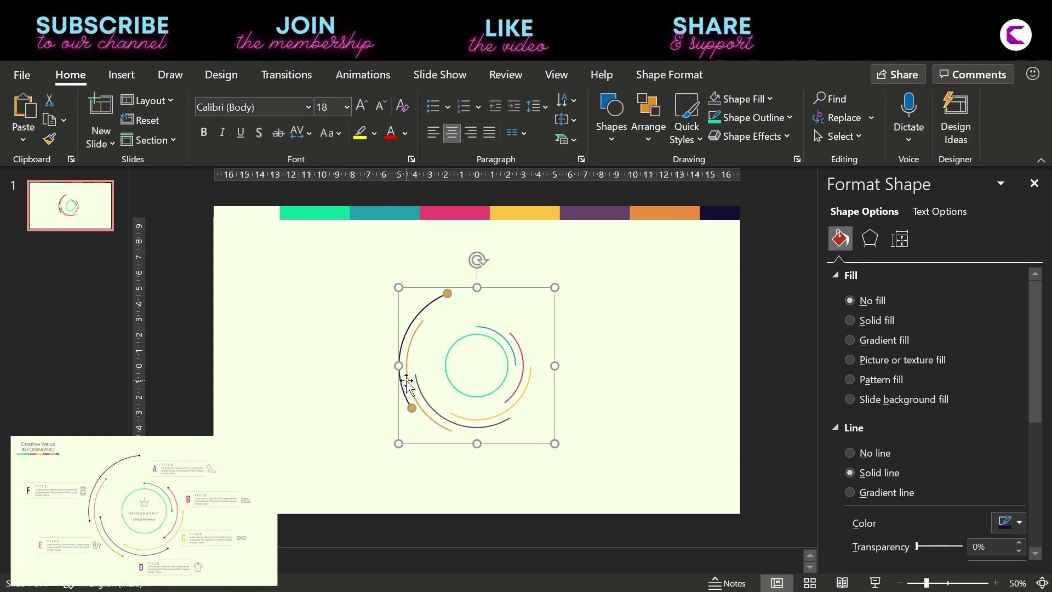
click(435, 426)
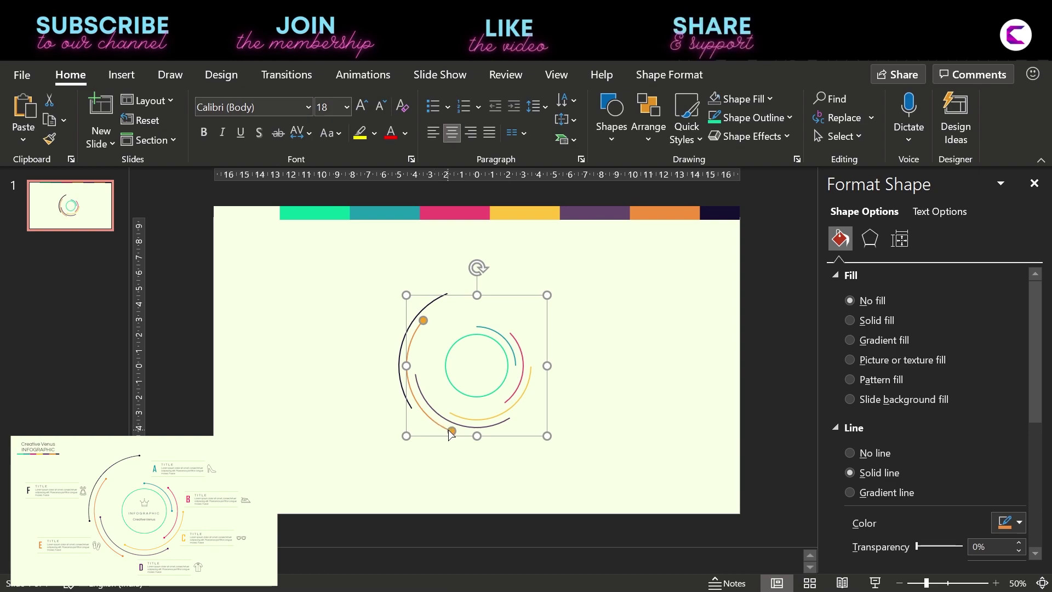
drag(451, 431, 446, 429)
click(400, 358)
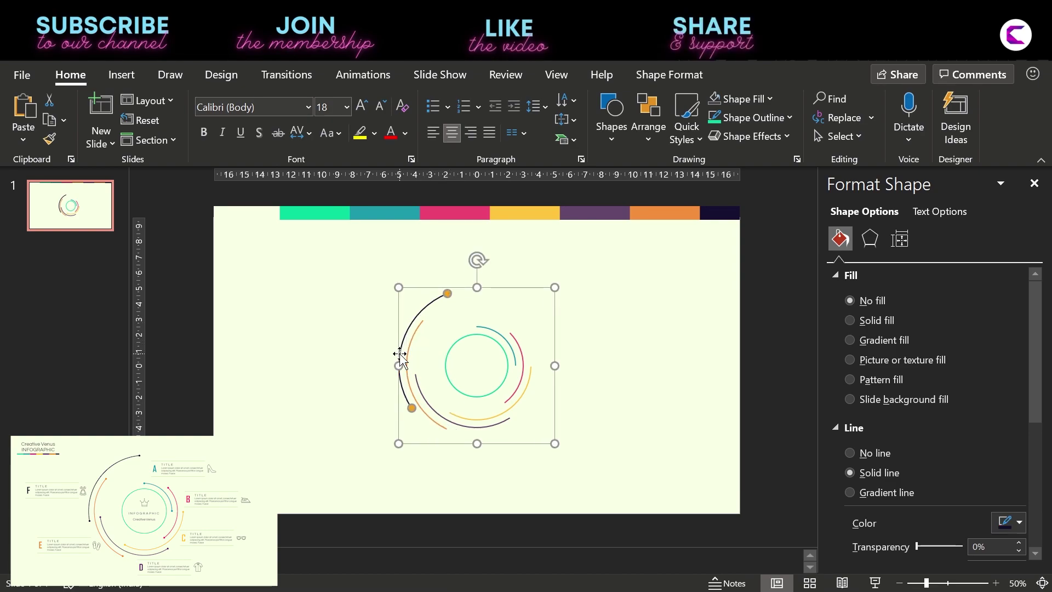
drag(412, 410, 400, 379)
drag(448, 295, 470, 285)
Select all the arcs and give them round line caps and round joins.
drag(612, 458, 368, 270)
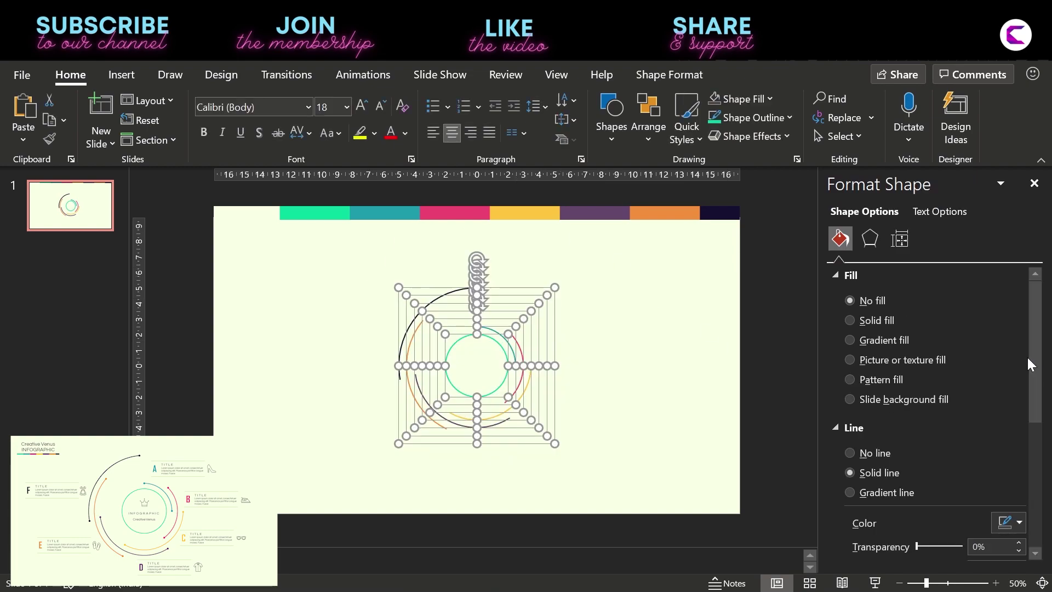
drag(1028, 357, 1035, 443)
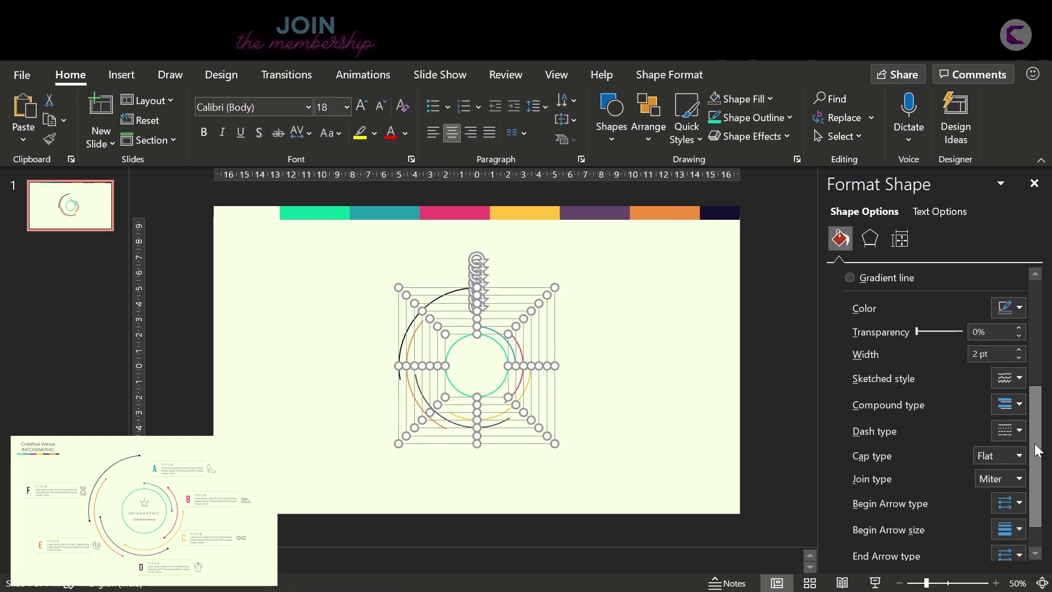
click(1019, 456)
click(1002, 489)
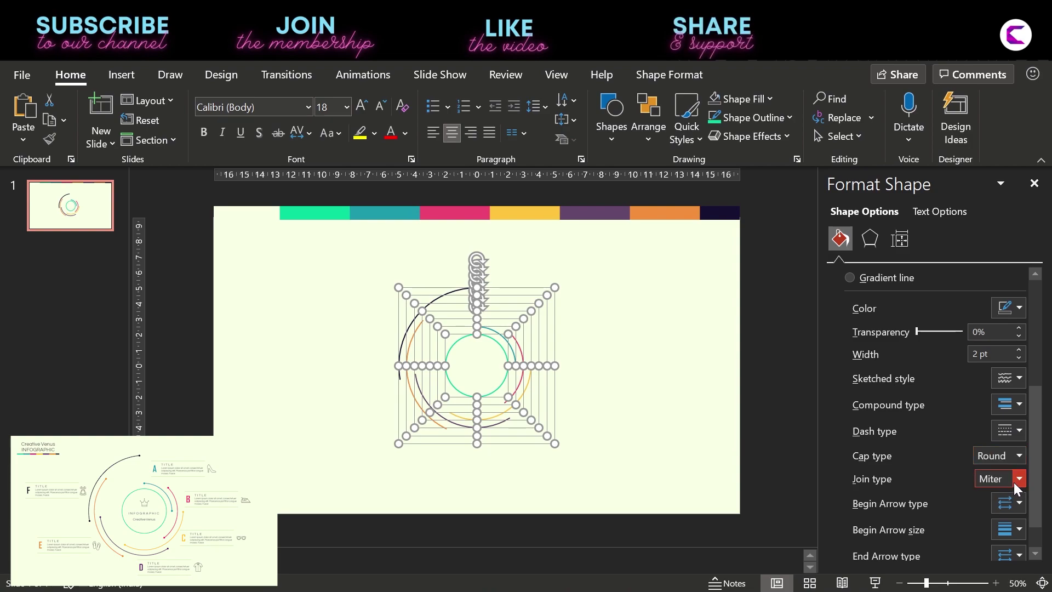
click(1000, 499)
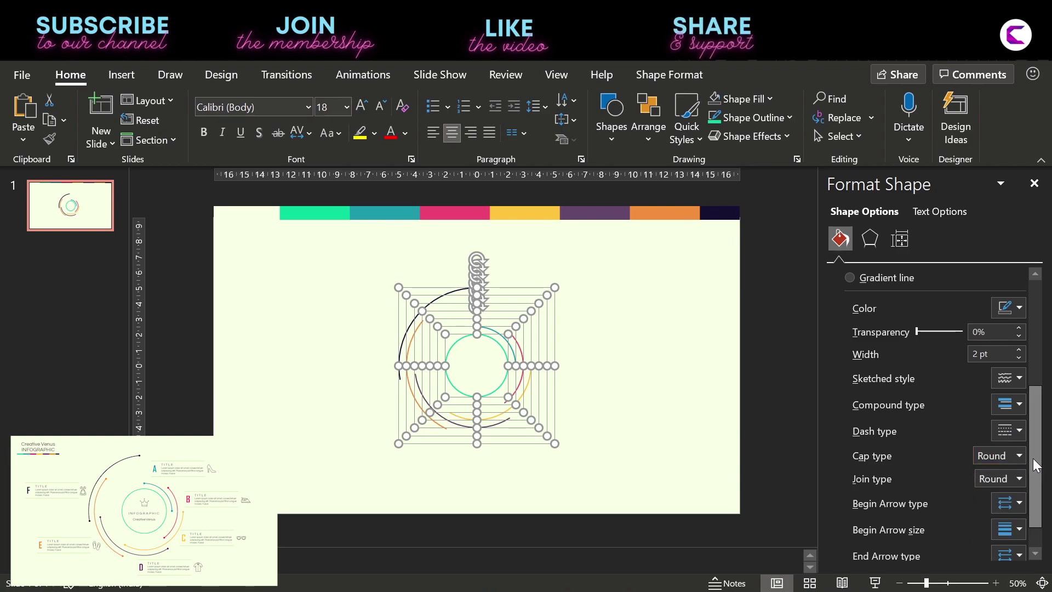
Add oval dot arrowheads at both ends of every arc.
scroll(1035, 471, down, 2)
click(1015, 517)
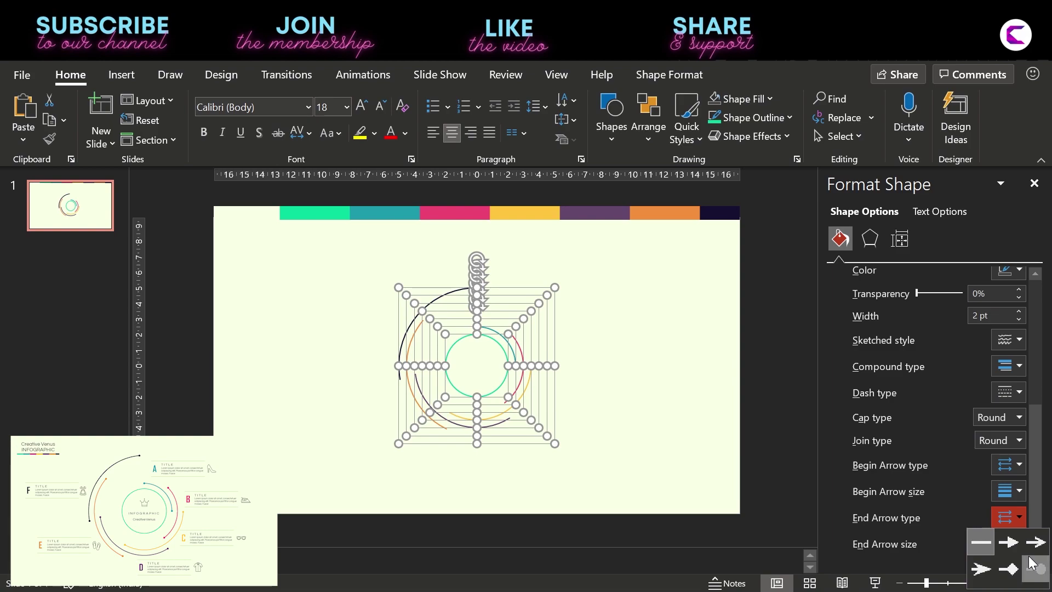
click(1036, 568)
click(1013, 544)
click(1014, 465)
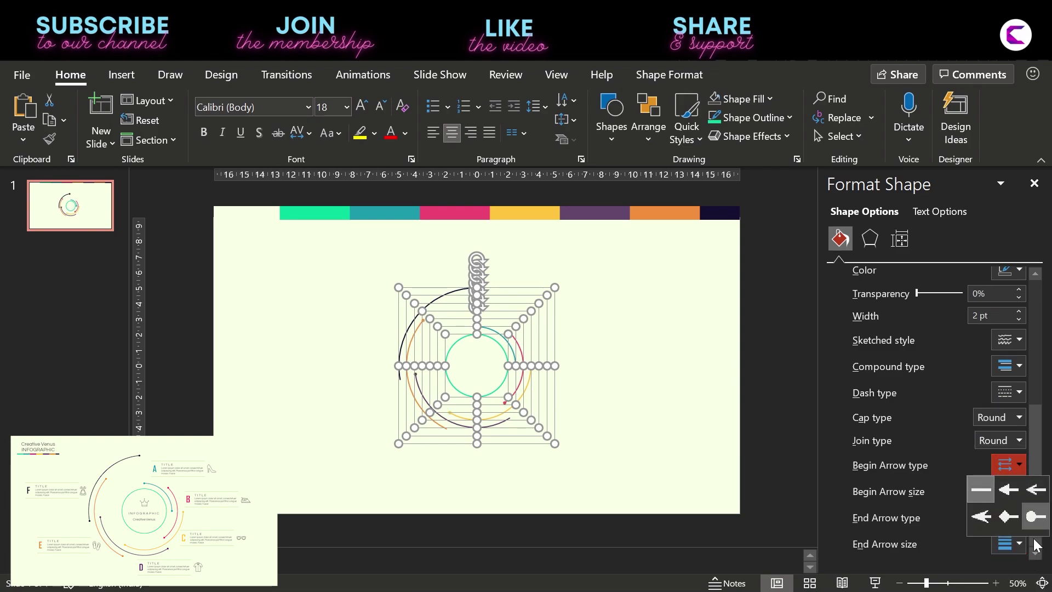
click(1042, 527)
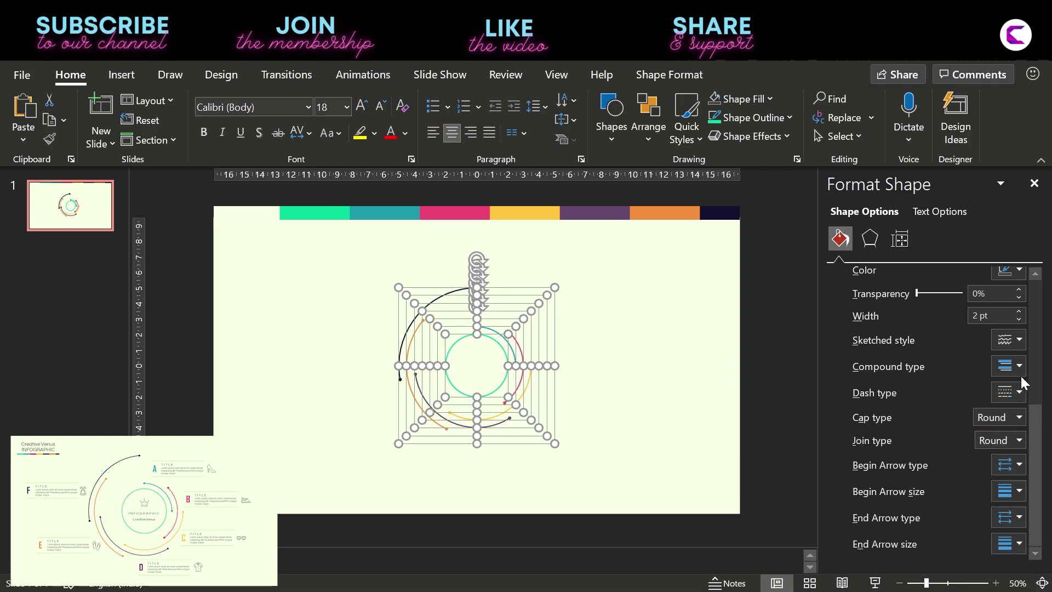
click(1020, 310)
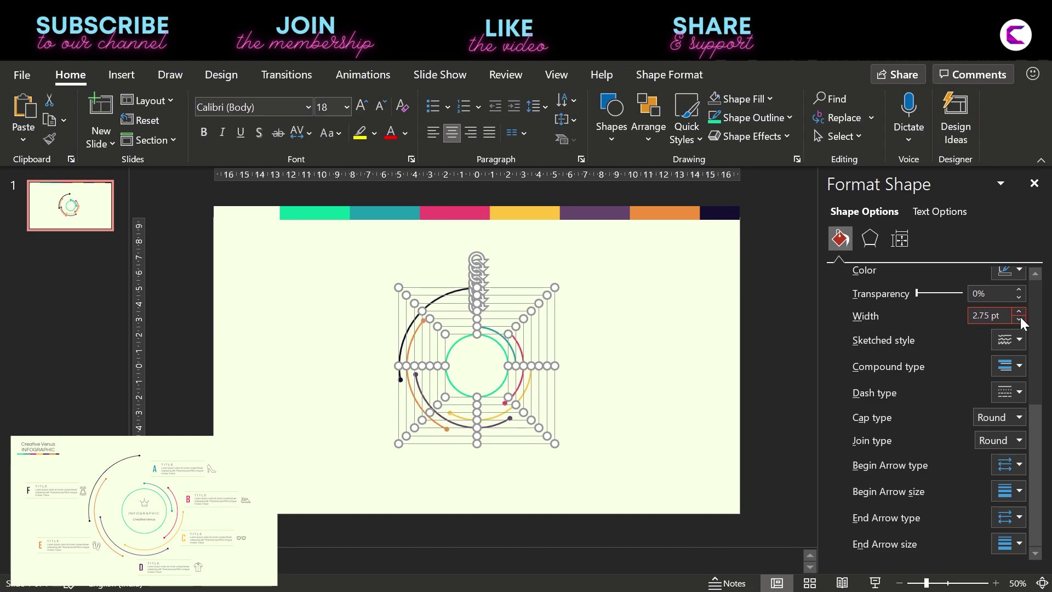
Reselect all the arcs and set their line width to 2 pt.
click(660, 374)
drag(344, 481, 590, 242)
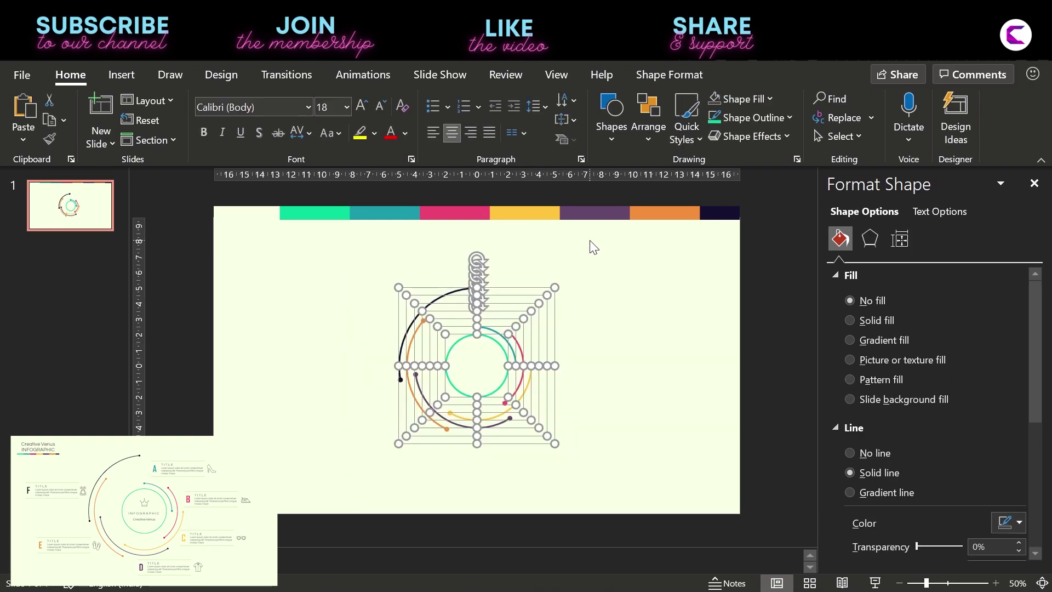
scroll(1044, 389, down, 5)
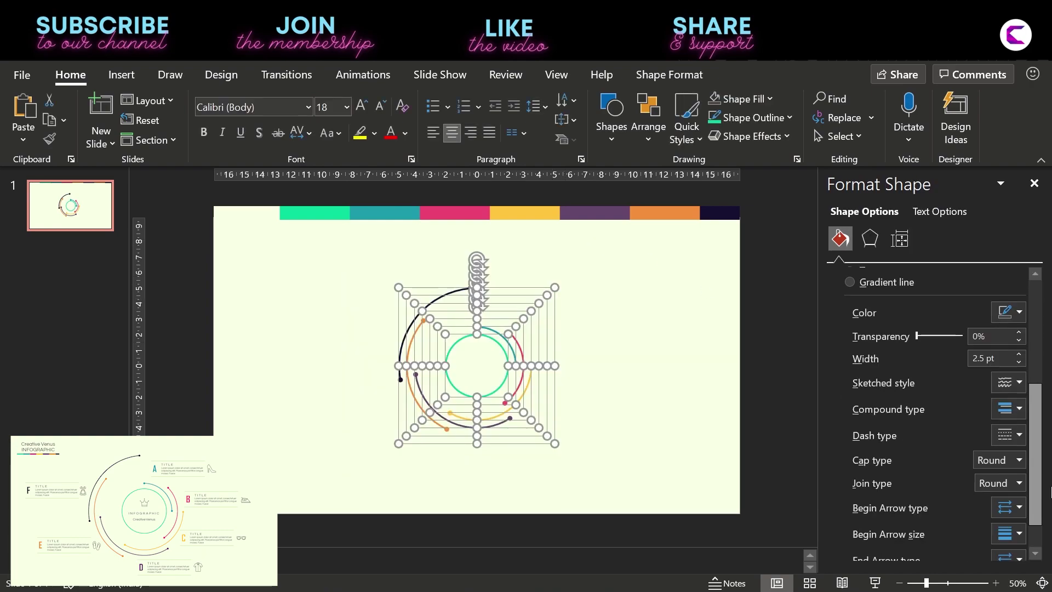
click(1021, 363)
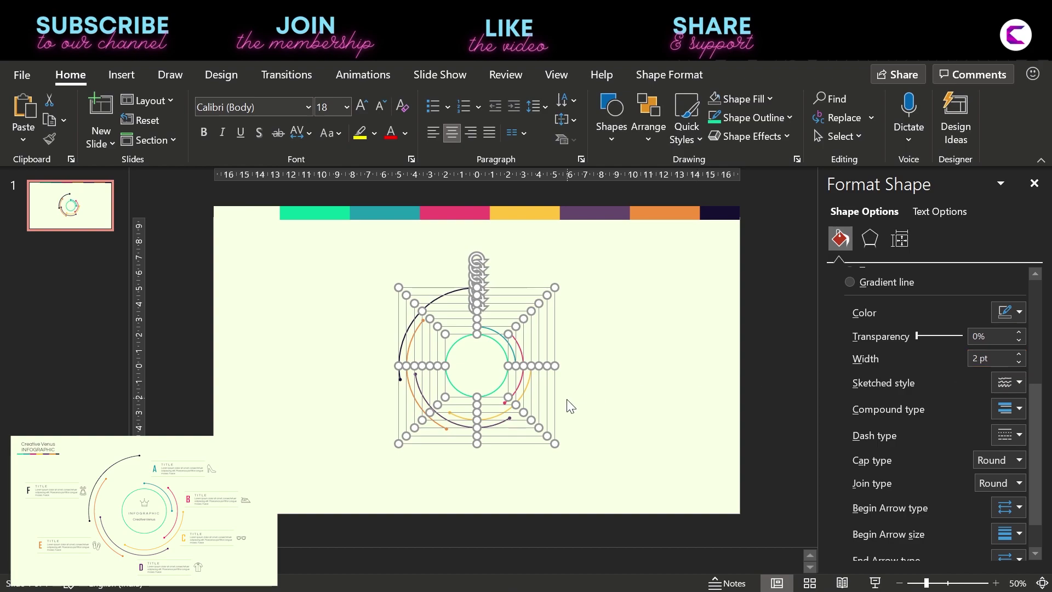
Group the arcs and enlarge the whole ring.
key(ctrl+g)
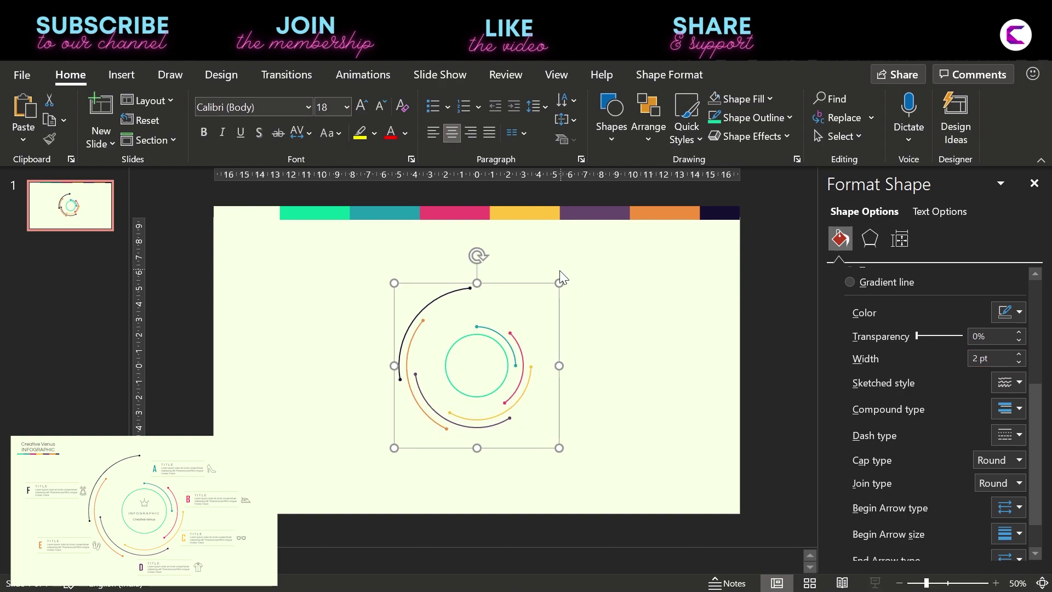
drag(557, 283, 590, 265)
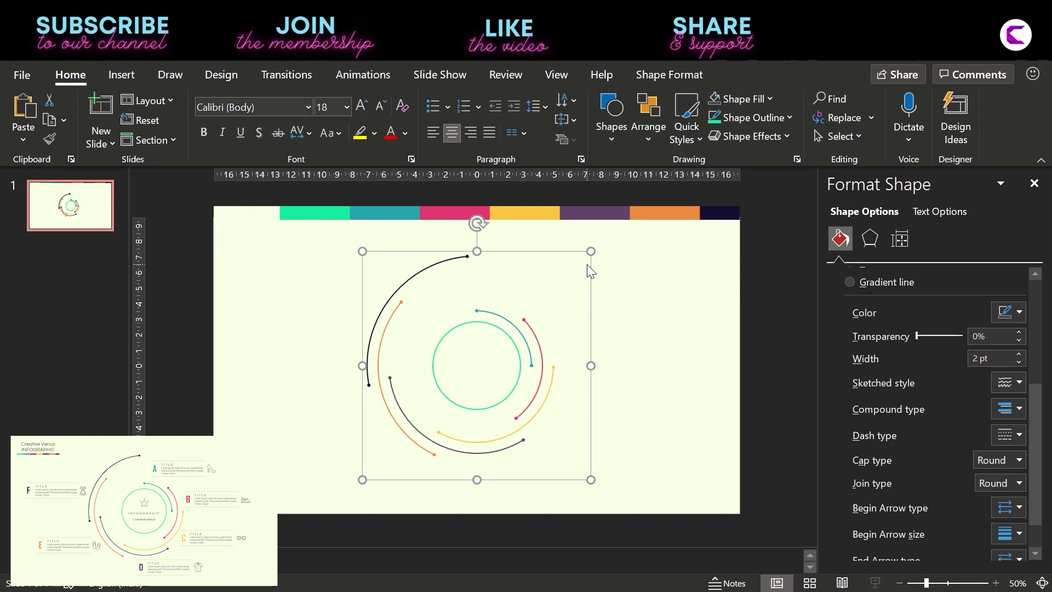
click(637, 379)
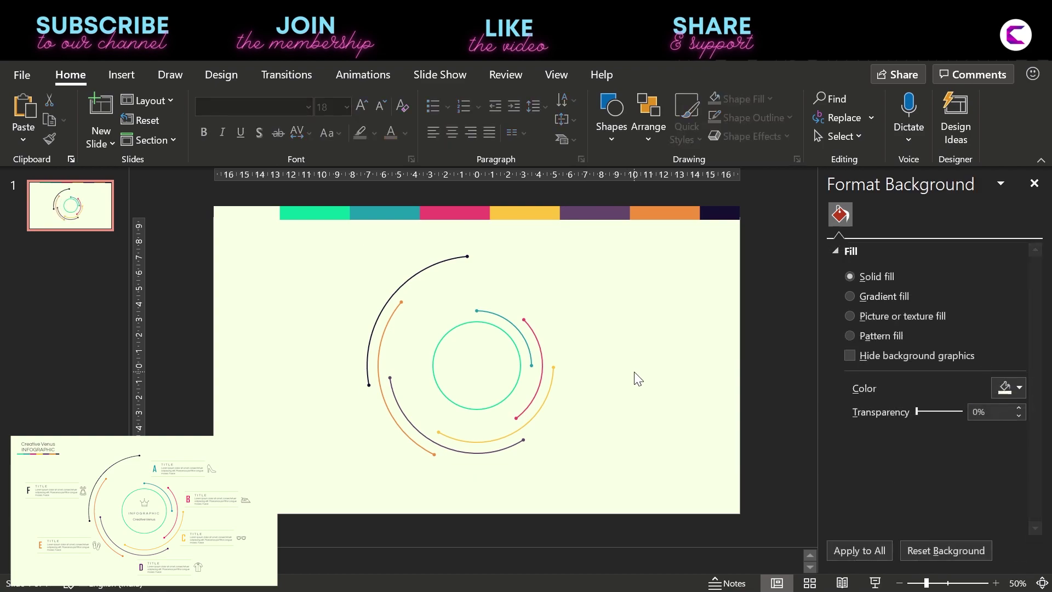
Ungroup the arcs and move the multicoloured stripe up off the slide's top edge.
click(546, 394)
key(ctrl+shift+g)
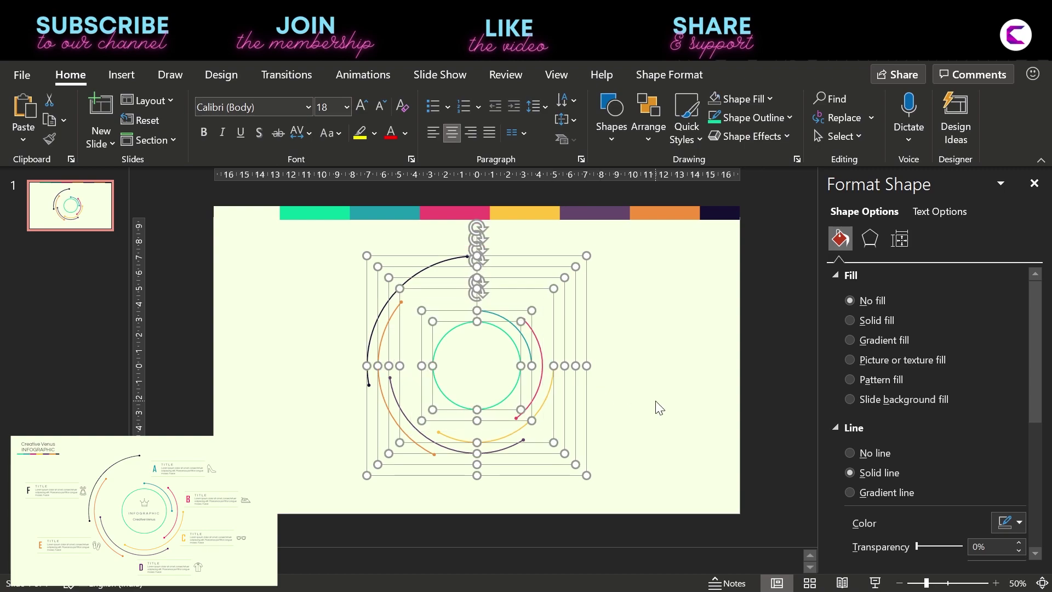
click(656, 406)
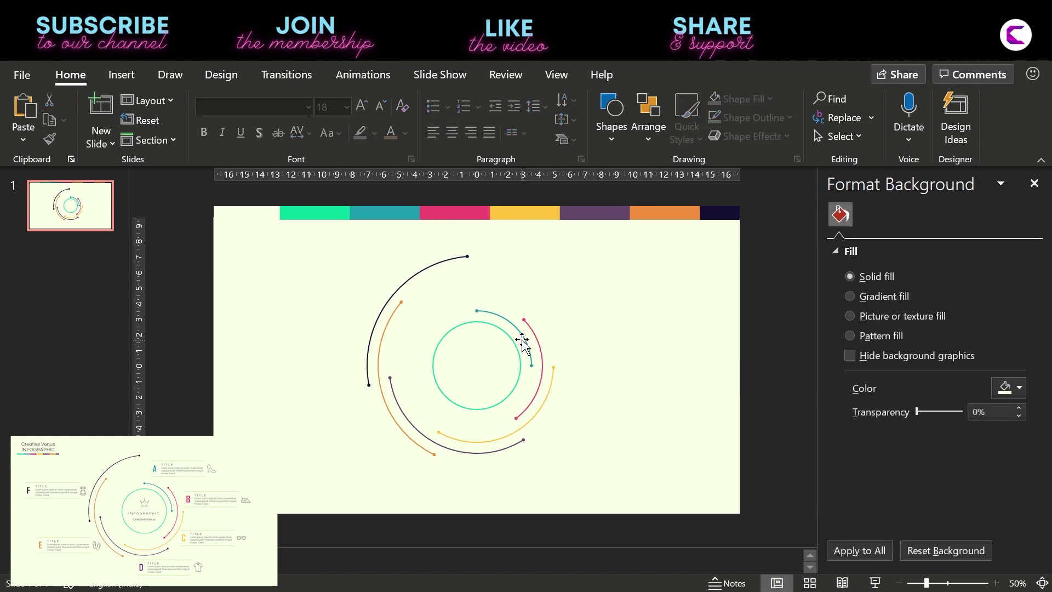
drag(549, 225, 531, 206)
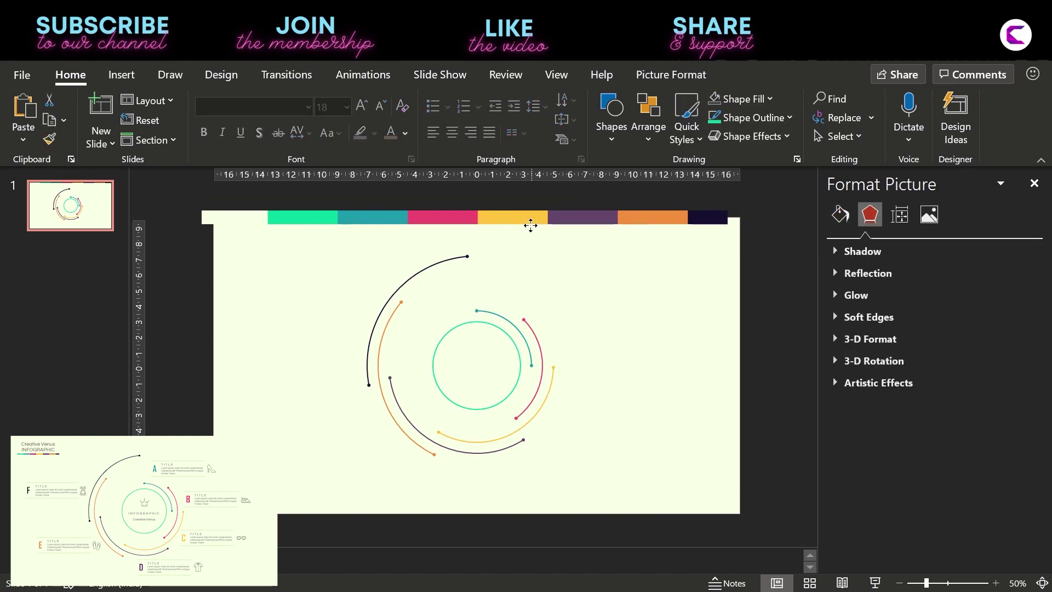
Add a centred 'infographic' text box inside the inner teal circle.
click(603, 317)
click(146, 80)
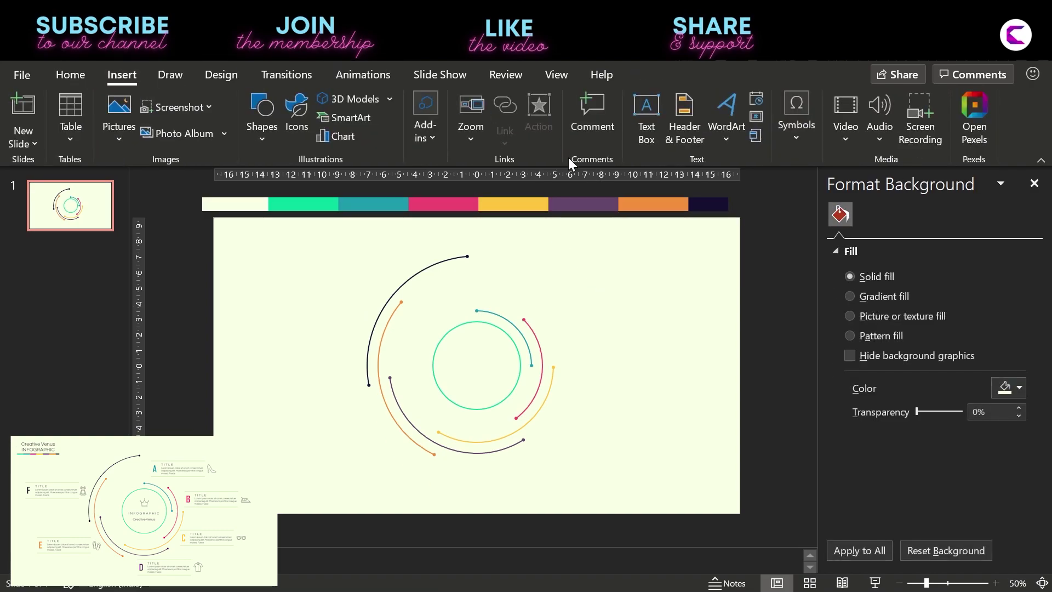
click(650, 129)
drag(444, 358, 509, 375)
text(infographic)
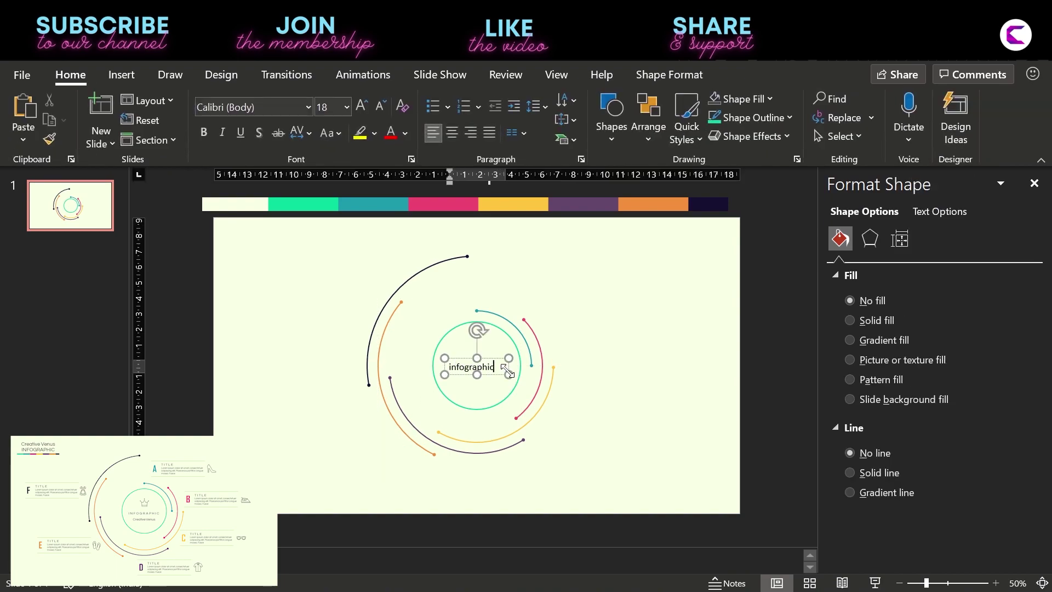
key(ctrl+a)
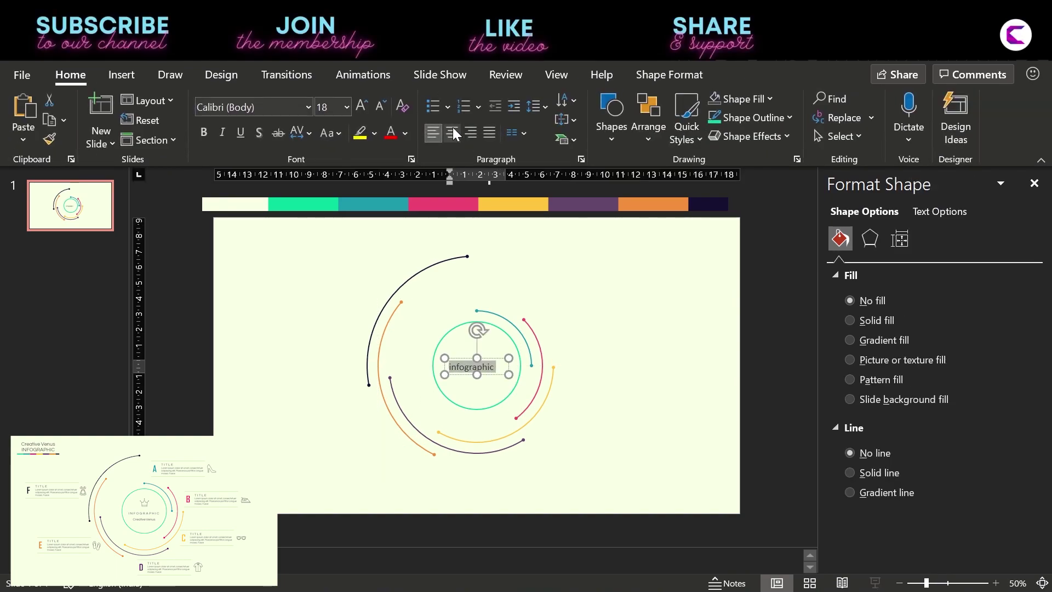
click(453, 130)
Switch the slide master's theme fonts to Questrial.
click(553, 77)
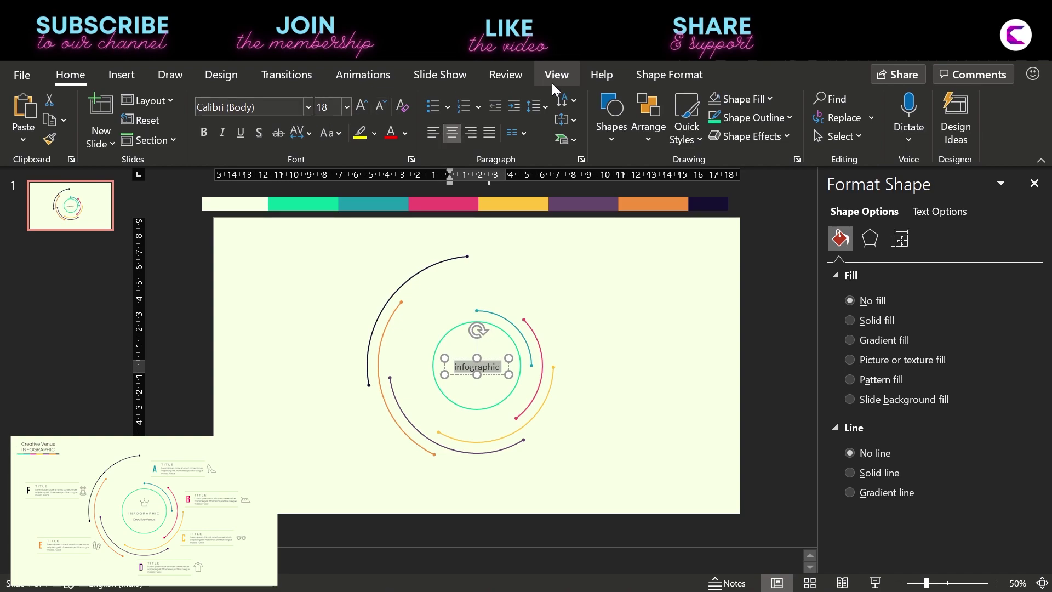
click(214, 126)
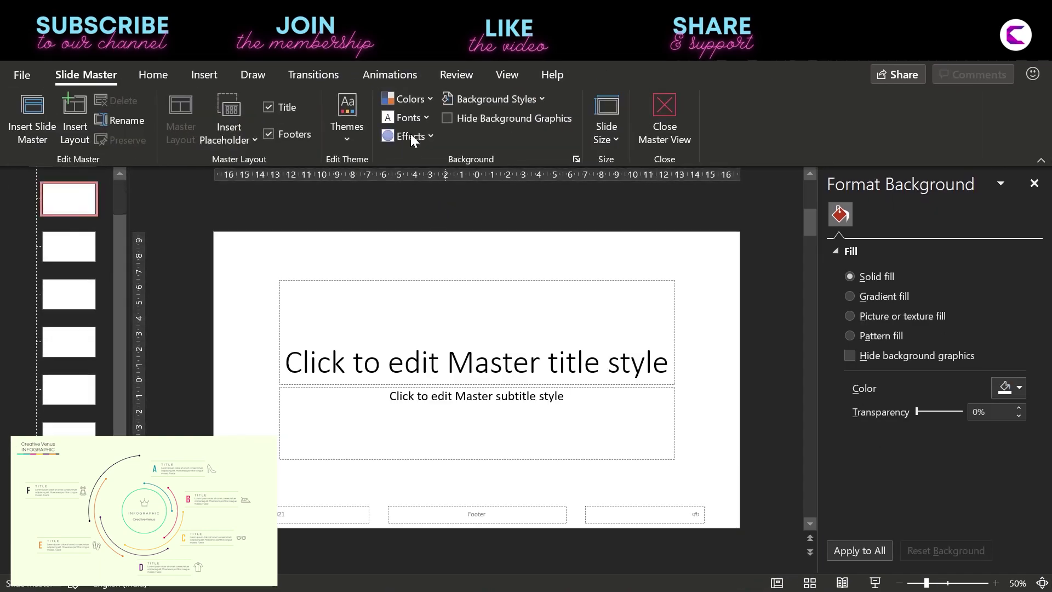
click(420, 120)
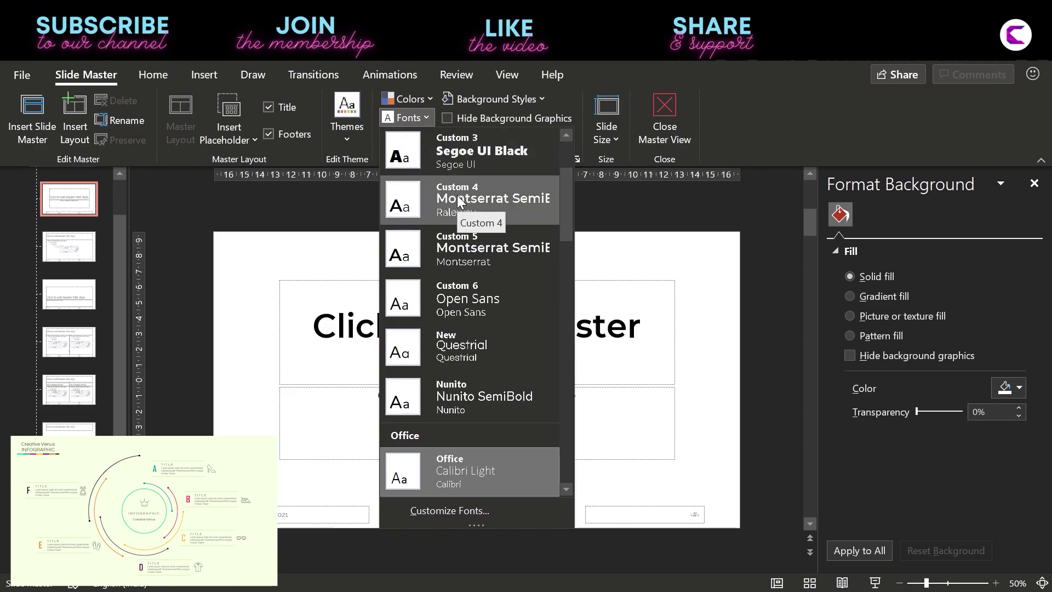
click(483, 343)
Make the infographic label UPPERCASE with loose character spacing.
click(677, 134)
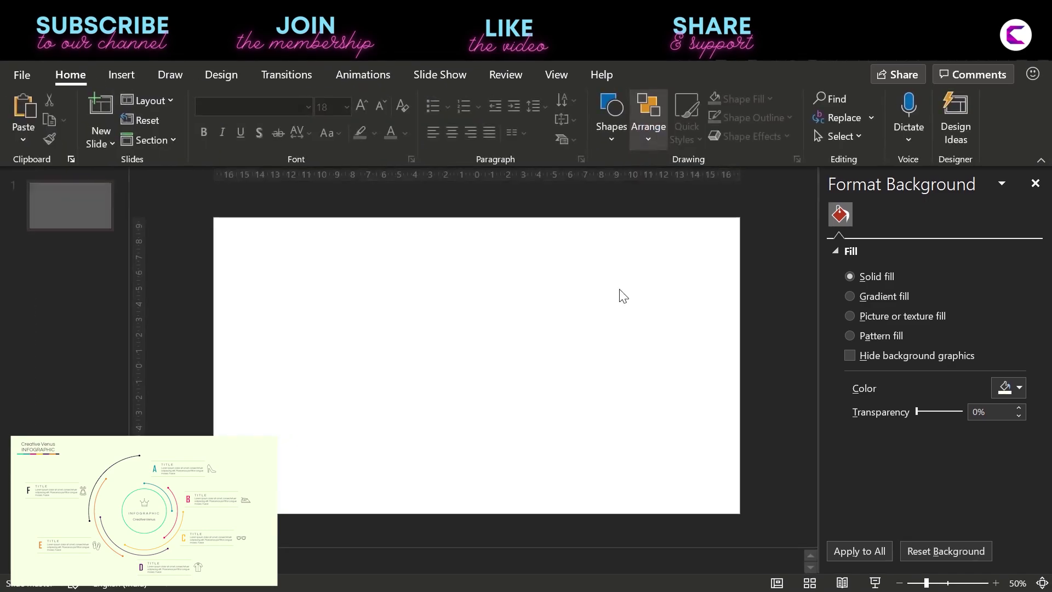
double_click(476, 366)
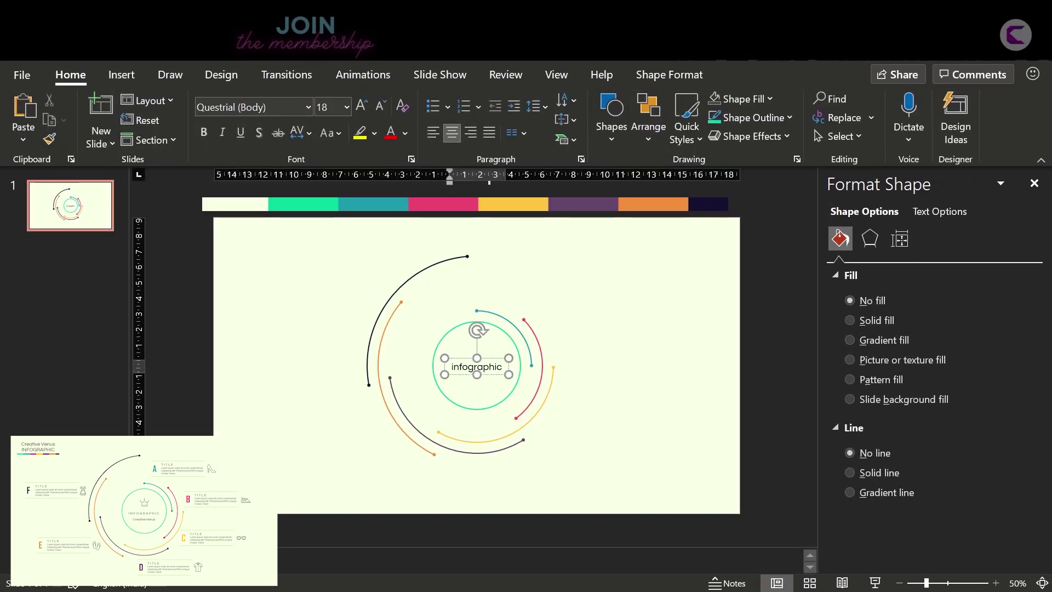
click(329, 134)
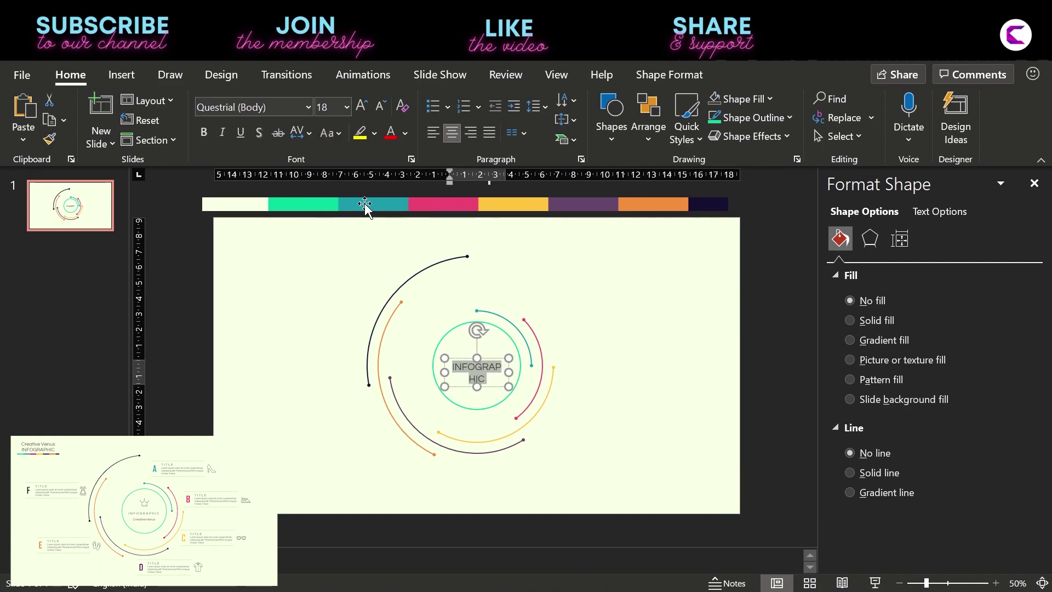
click(363, 203)
click(304, 134)
click(329, 226)
Set INFOGRAPHIC to 12 pt dark navy on one line, centred in the circle.
click(381, 106)
click(378, 105)
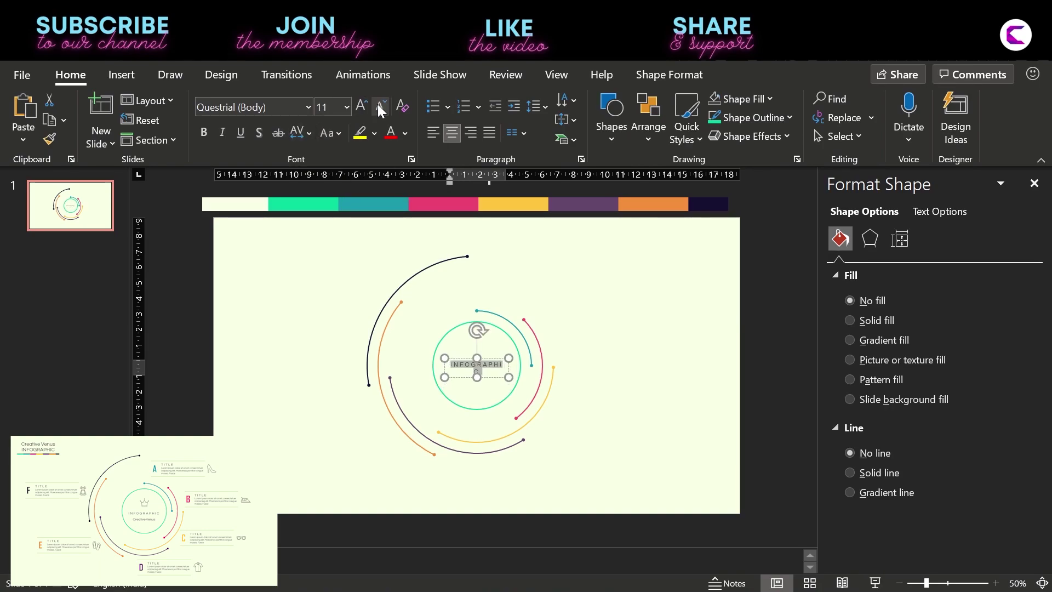
drag(509, 377, 521, 376)
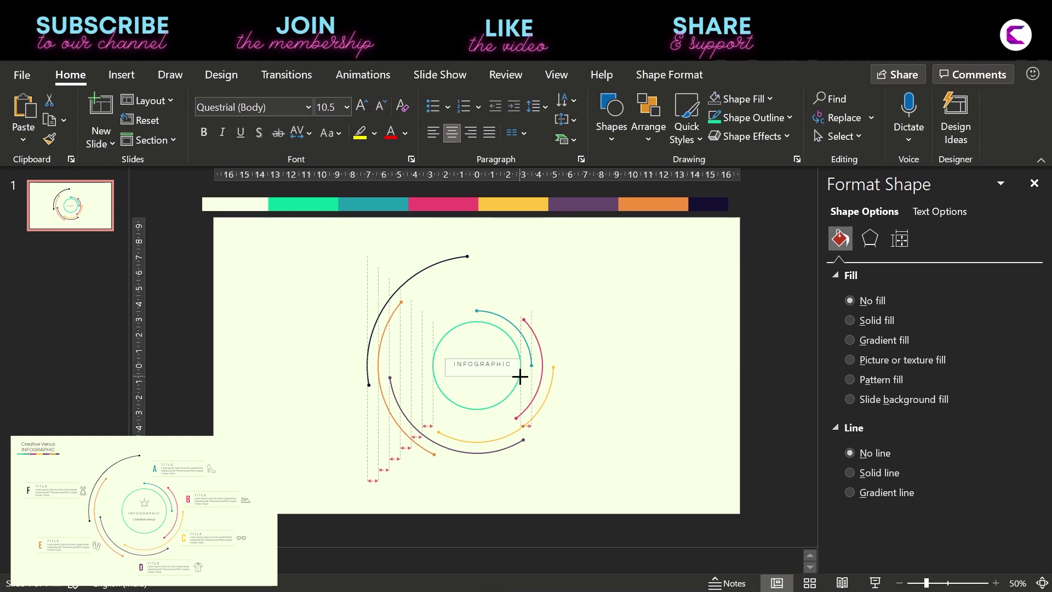
click(357, 105)
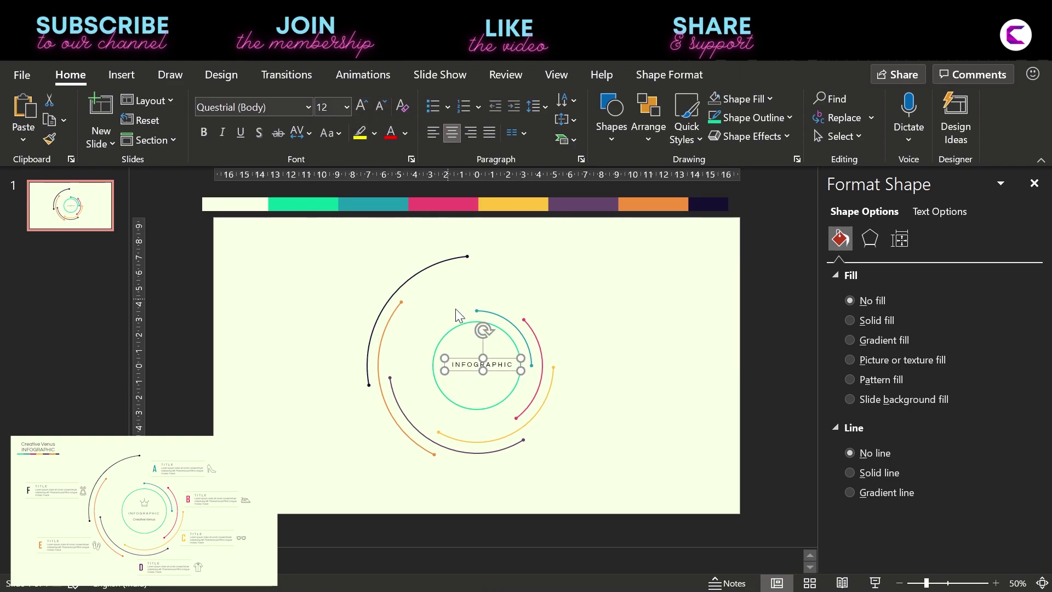
drag(499, 369, 492, 364)
click(403, 133)
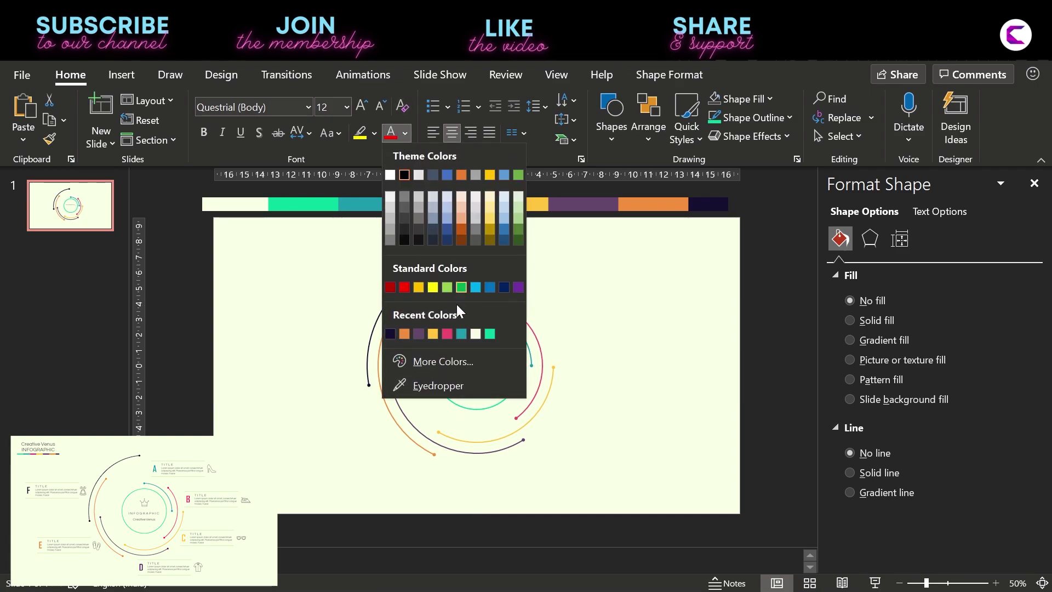
click(391, 333)
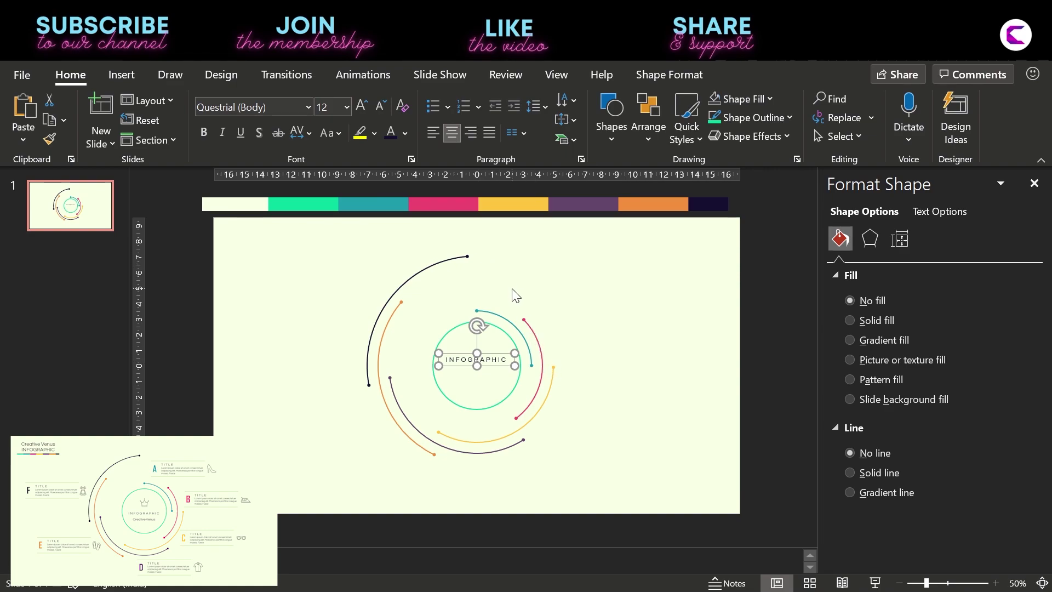
Duplicate the INFOGRAPHIC label below the original and retype it as Creative Venus.
key(ctrl+v)
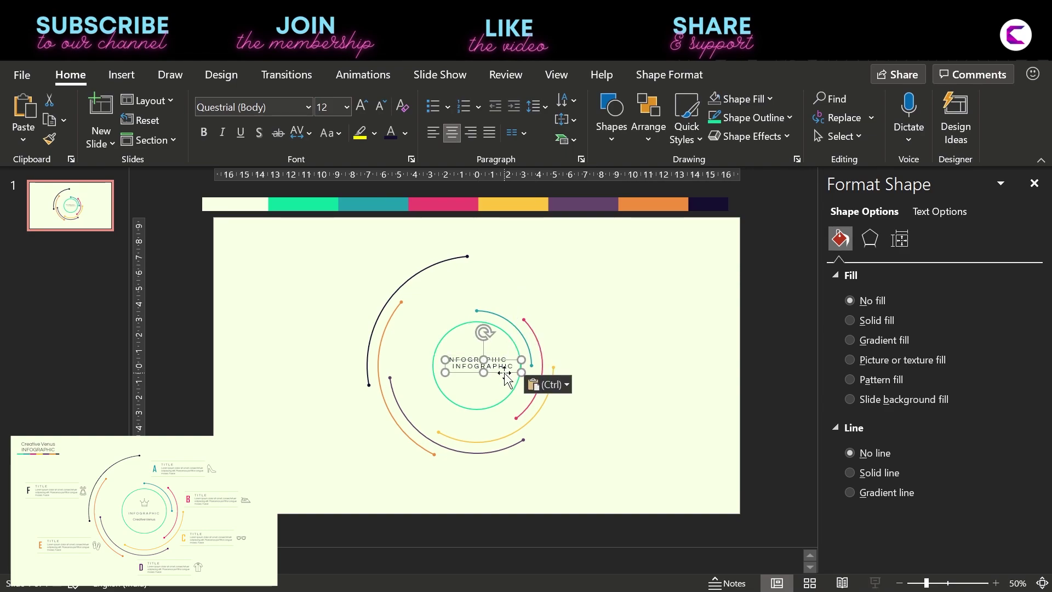
drag(497, 369, 500, 381)
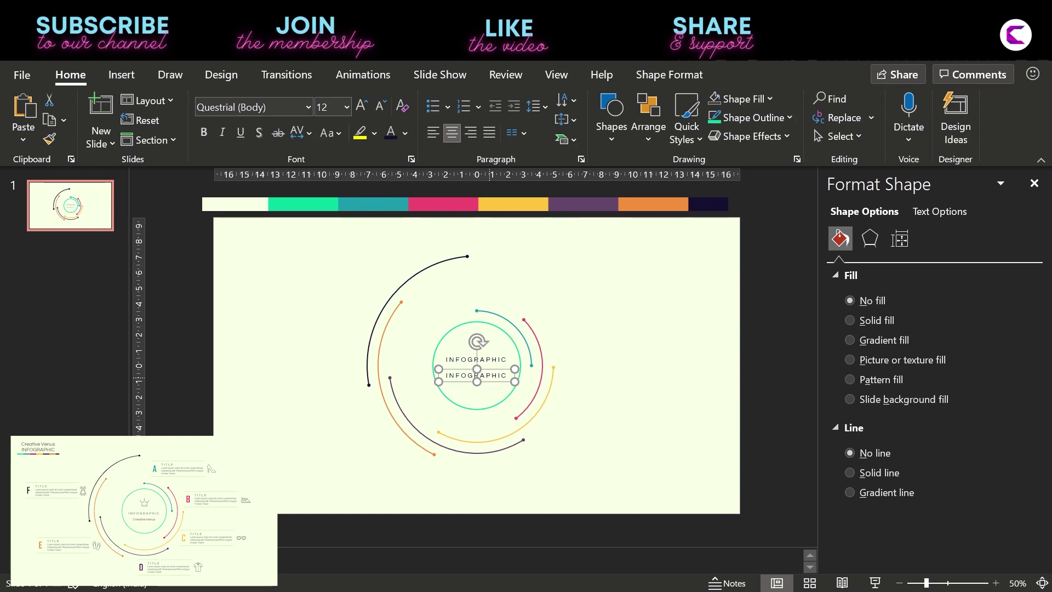
double_click(491, 377)
text(crea)
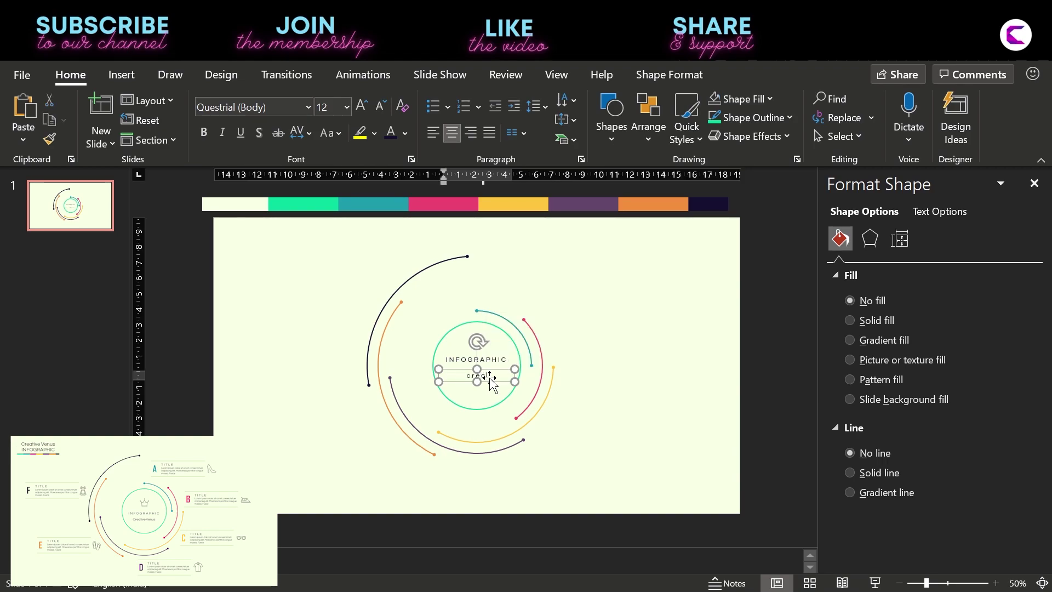
text(enus)
Apply Capitalize Each Word and normal character spacing to the subtitle.
key(ctrl+a)
click(331, 134)
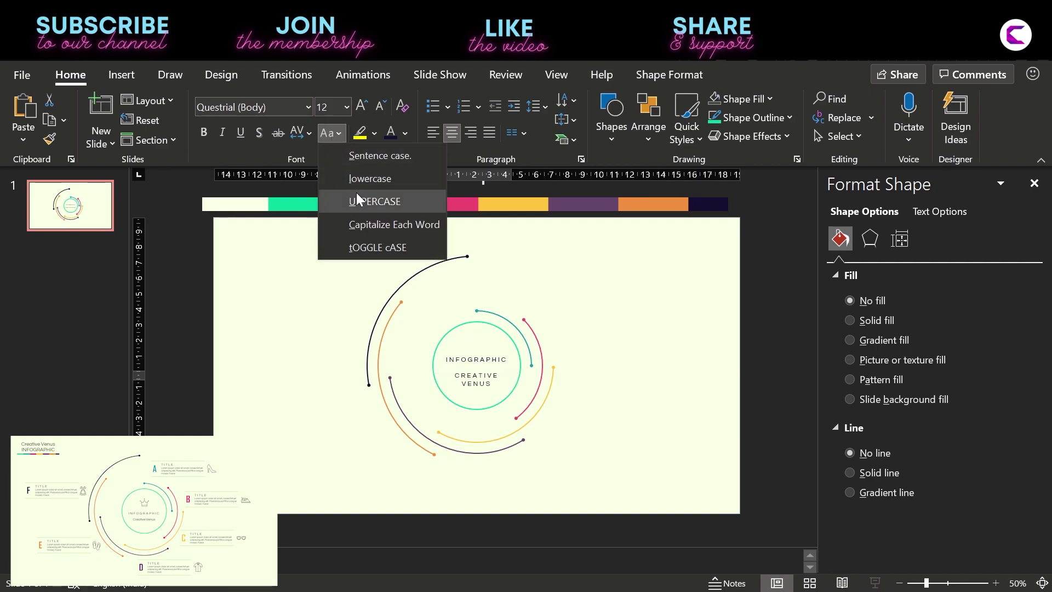
click(369, 225)
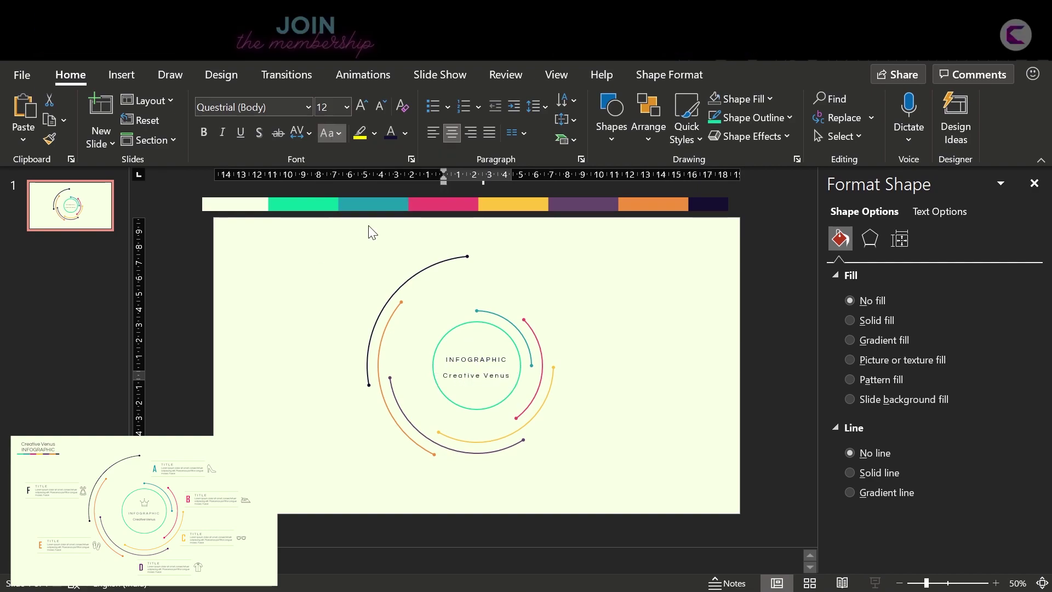
click(308, 134)
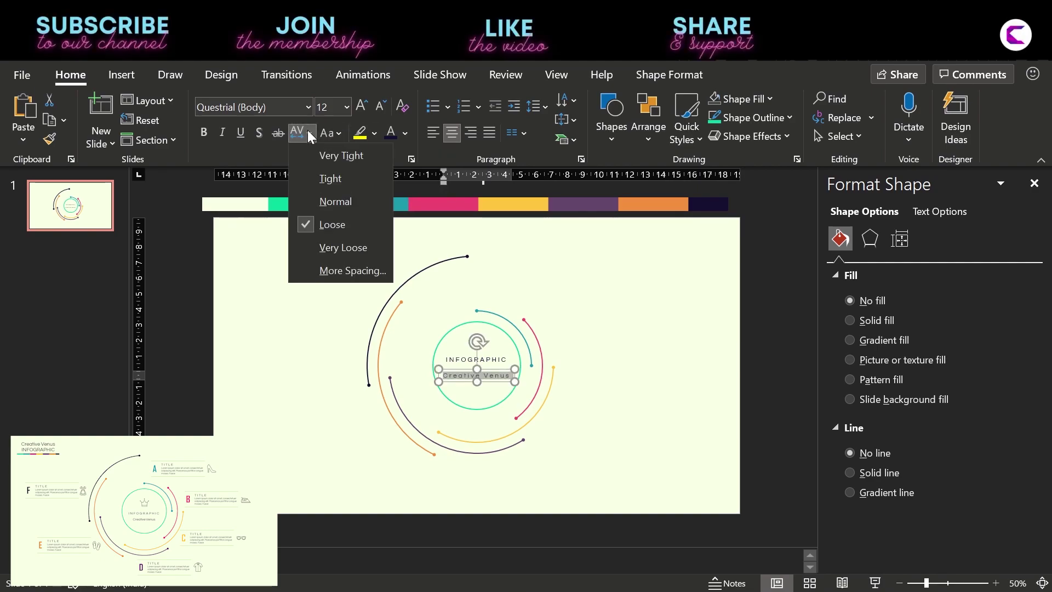
click(334, 203)
Position the INFOGRAPHIC and Creative Venus labels centred inside the circle.
click(639, 406)
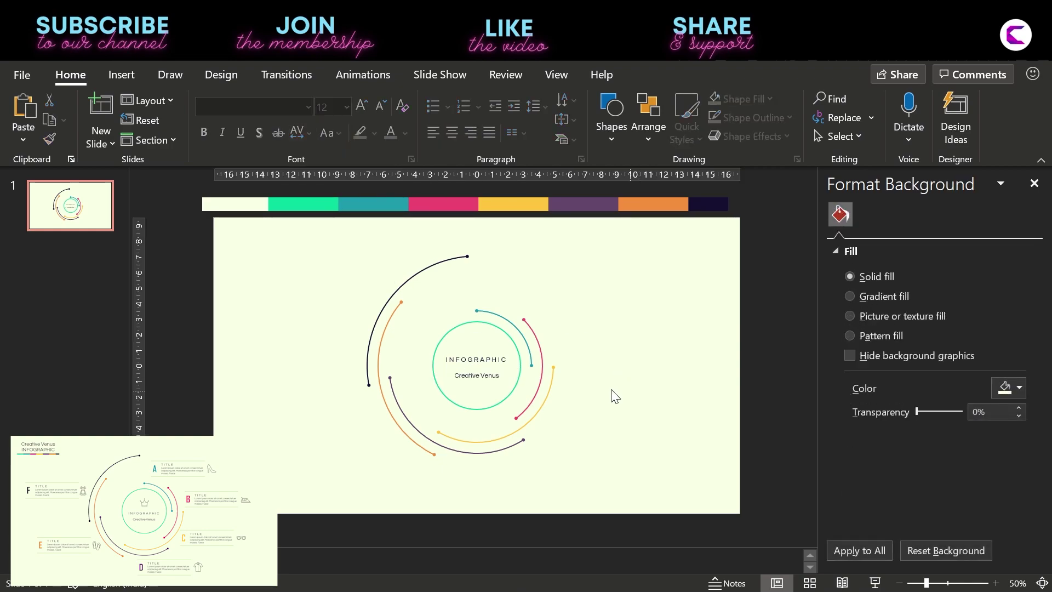
drag(477, 384, 493, 364)
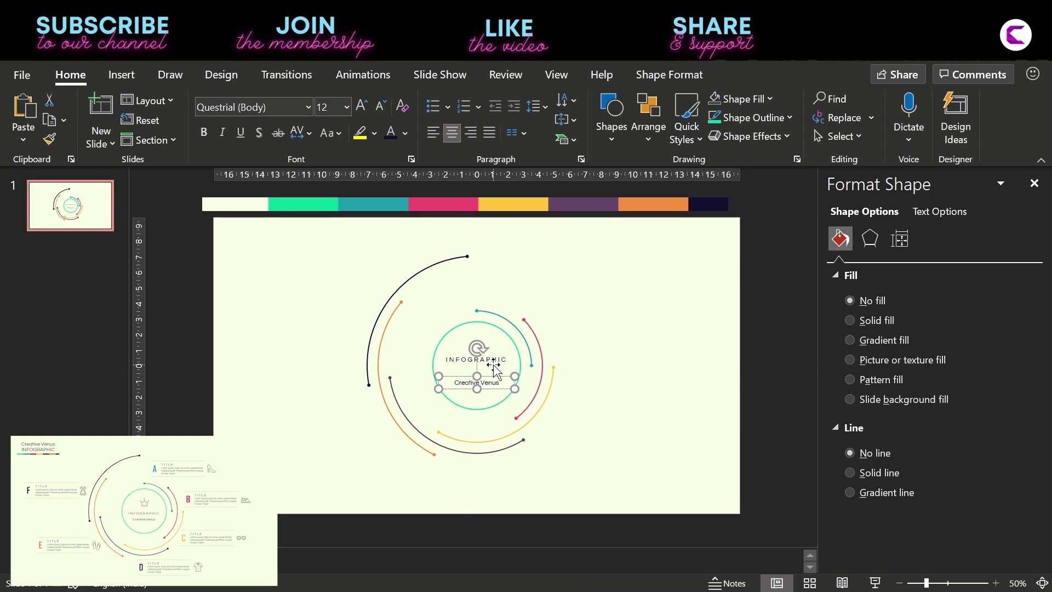
drag(493, 364, 493, 375)
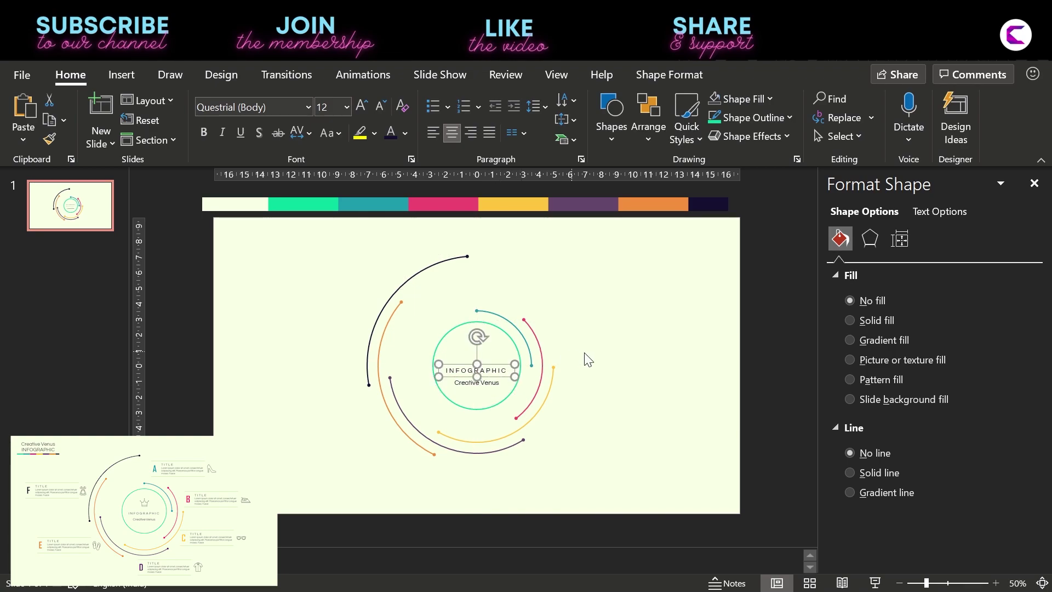
click(600, 359)
Add a text box reading 'Title' above the circle.
click(140, 80)
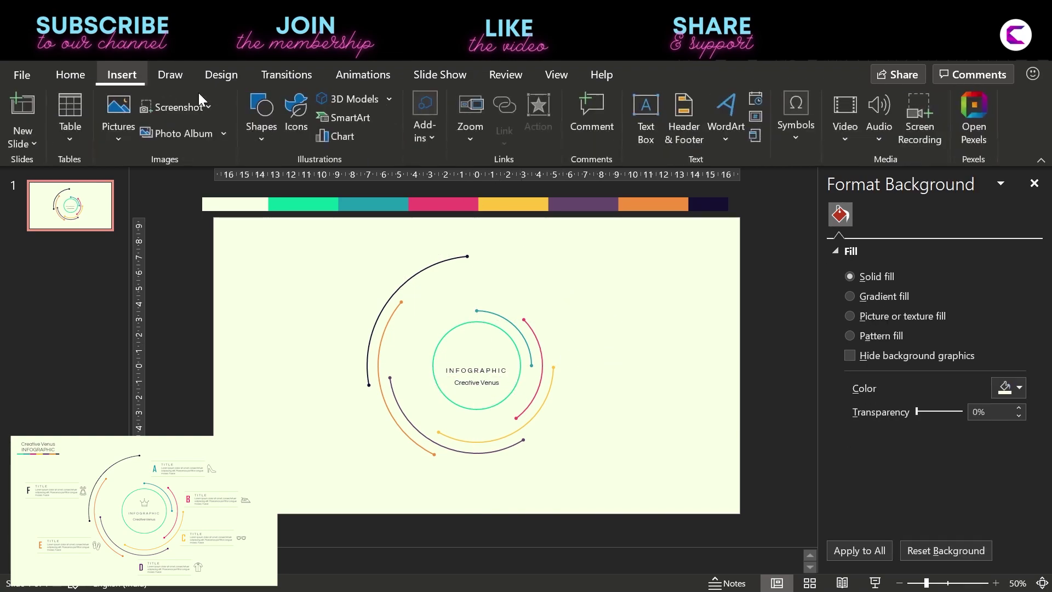
click(275, 139)
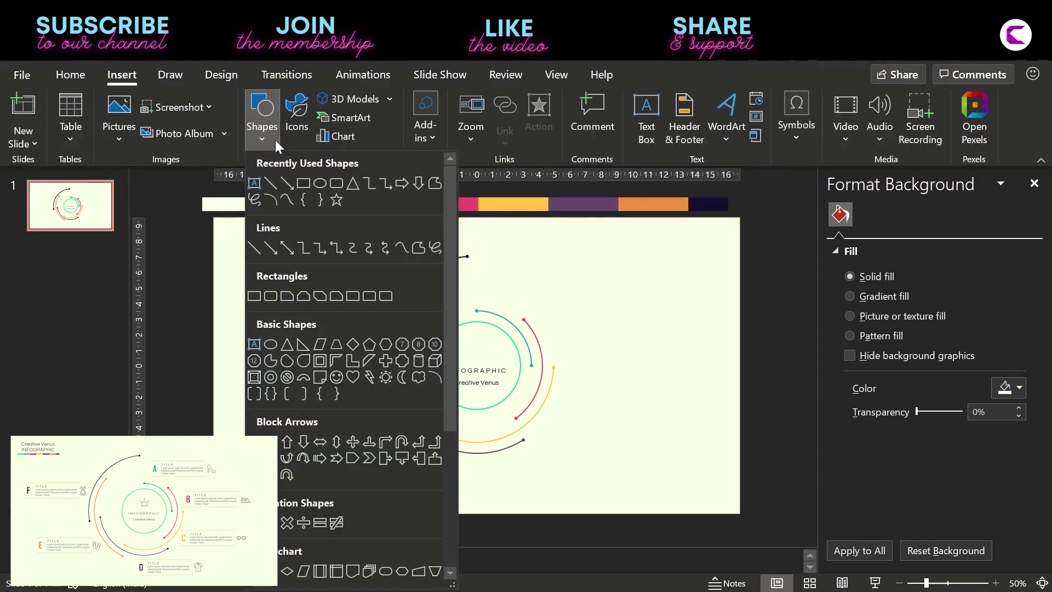
click(649, 129)
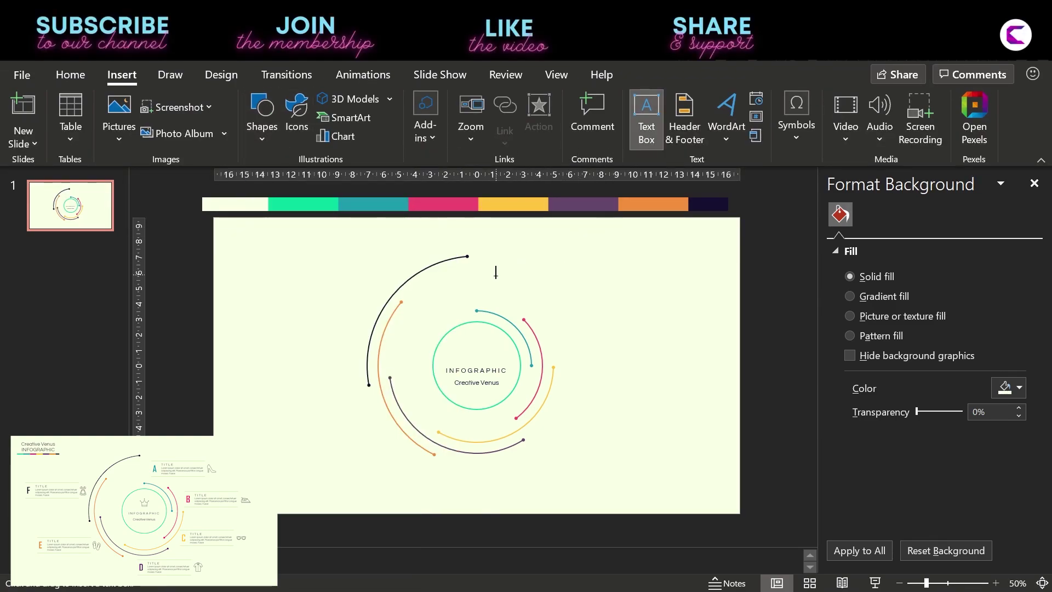
drag(492, 272, 550, 288)
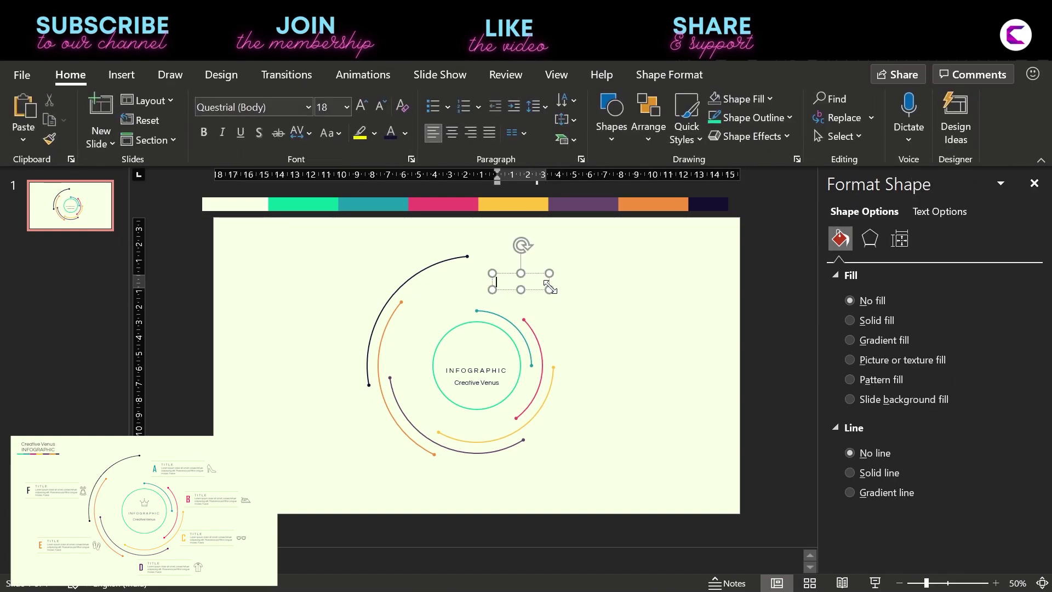
text(Title)
Format TITLE as uppercase, loose spacing, 12 pt black, then duplicate the box.
click(326, 133)
click(365, 202)
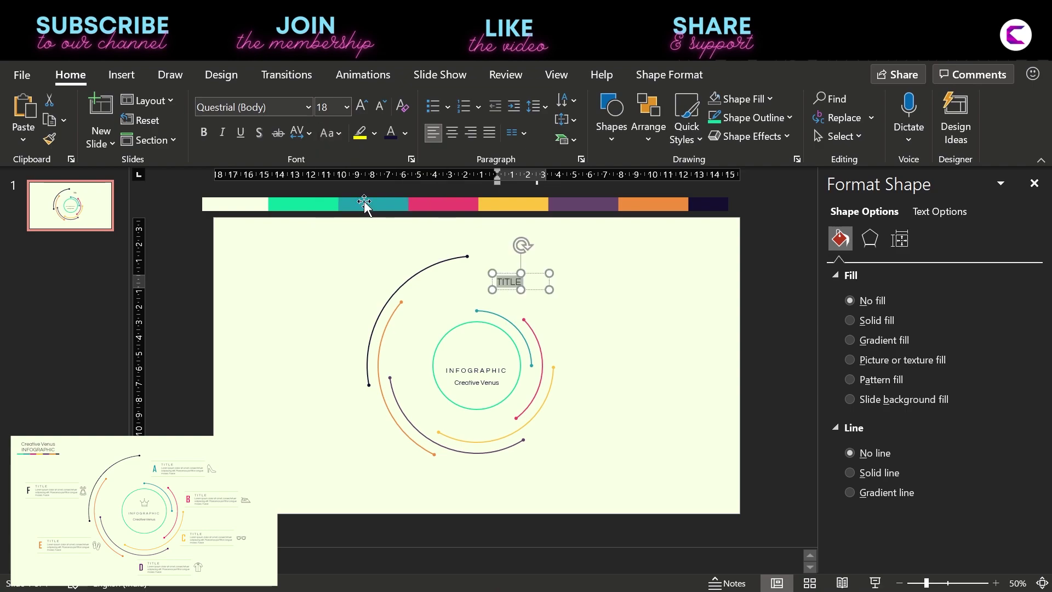
click(306, 134)
click(328, 220)
click(378, 108)
drag(531, 285, 535, 285)
click(406, 134)
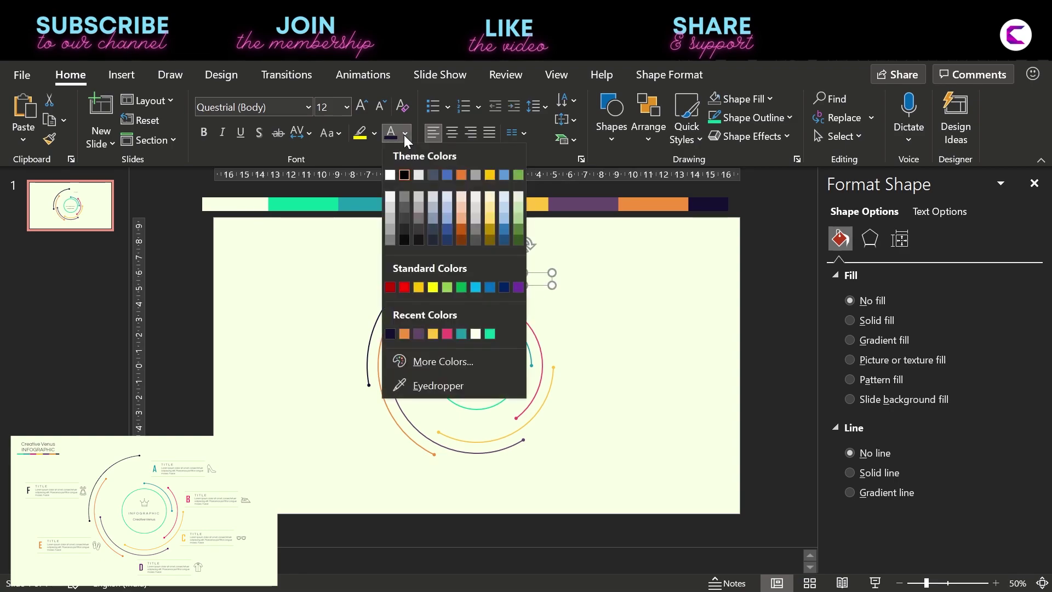
click(403, 176)
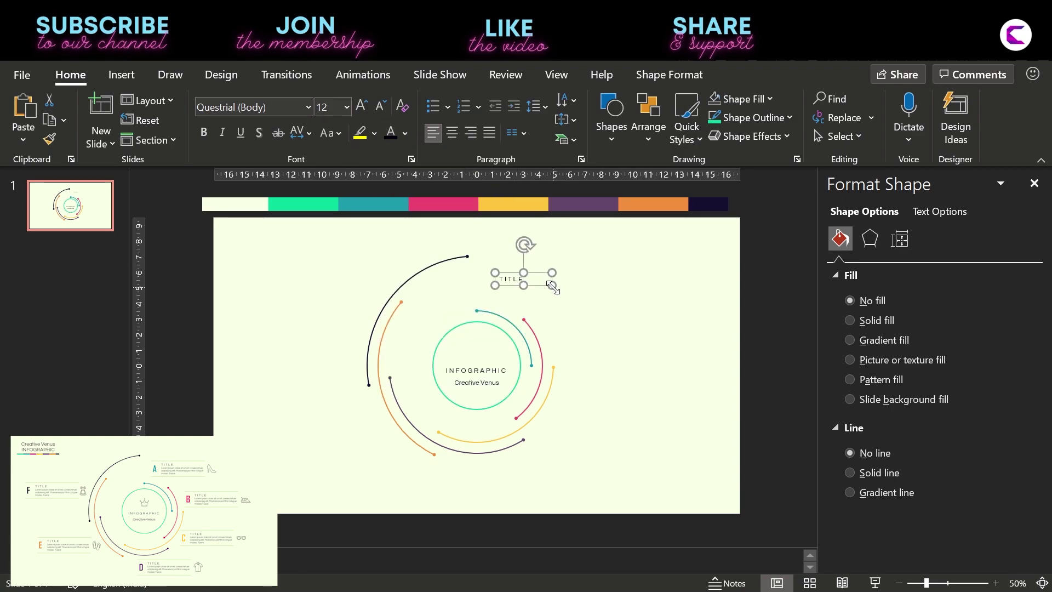
key(ctrl+c)
key(ctrl+v)
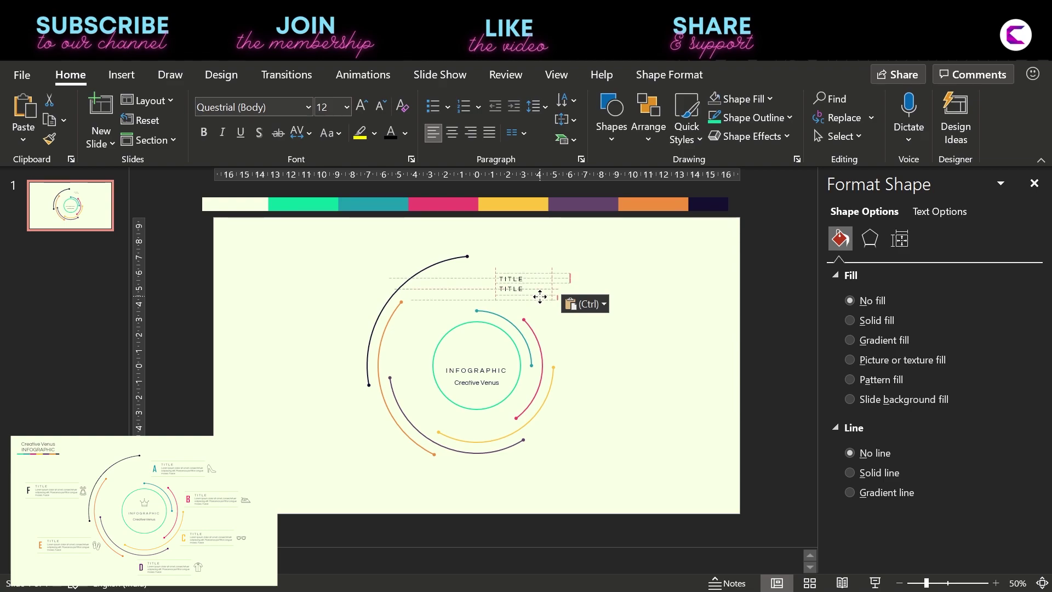
Move the duplicate below TITLE and replace its text with a Lorem ipsum paragraph.
drag(548, 296, 541, 300)
click(508, 290)
double_click(508, 289)
key(BackSpace)
text(=lorem)
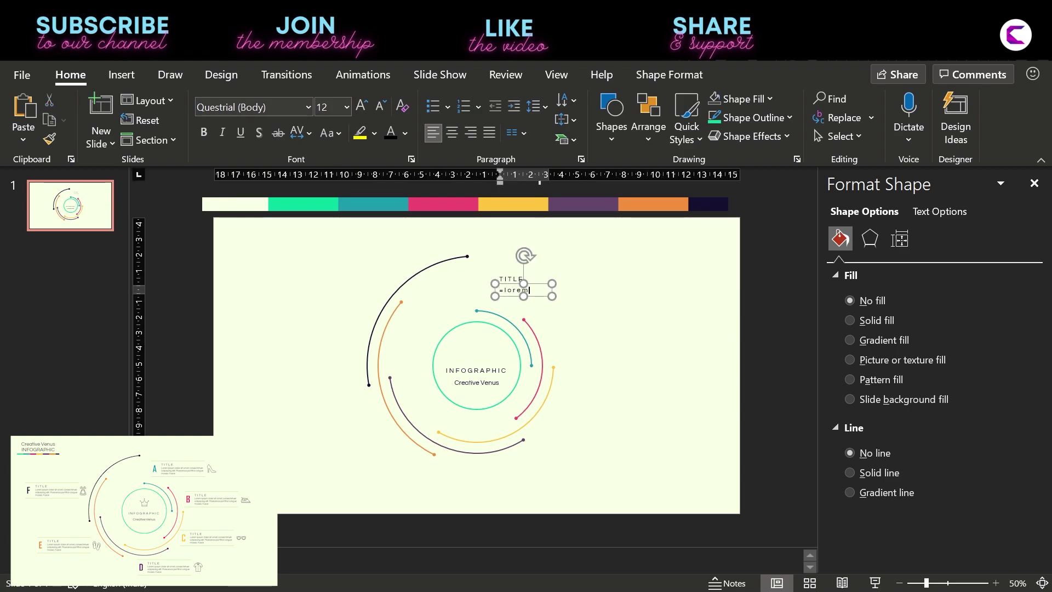
text(()
text())
key(Return)
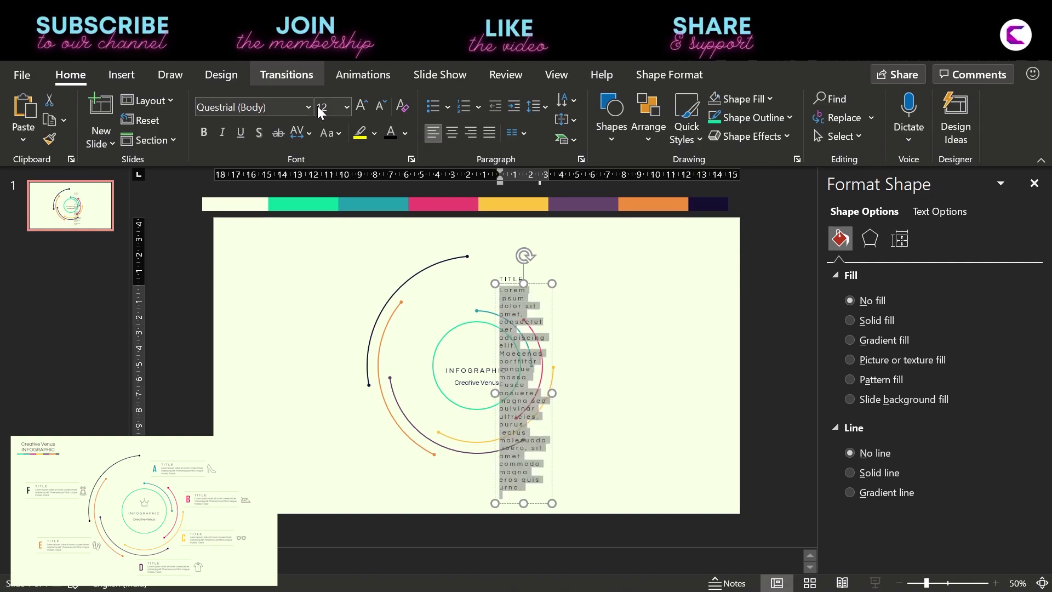
Set the paragraph to normal spacing at 10 pt and delete the text after 'Fusce'.
click(304, 134)
click(321, 200)
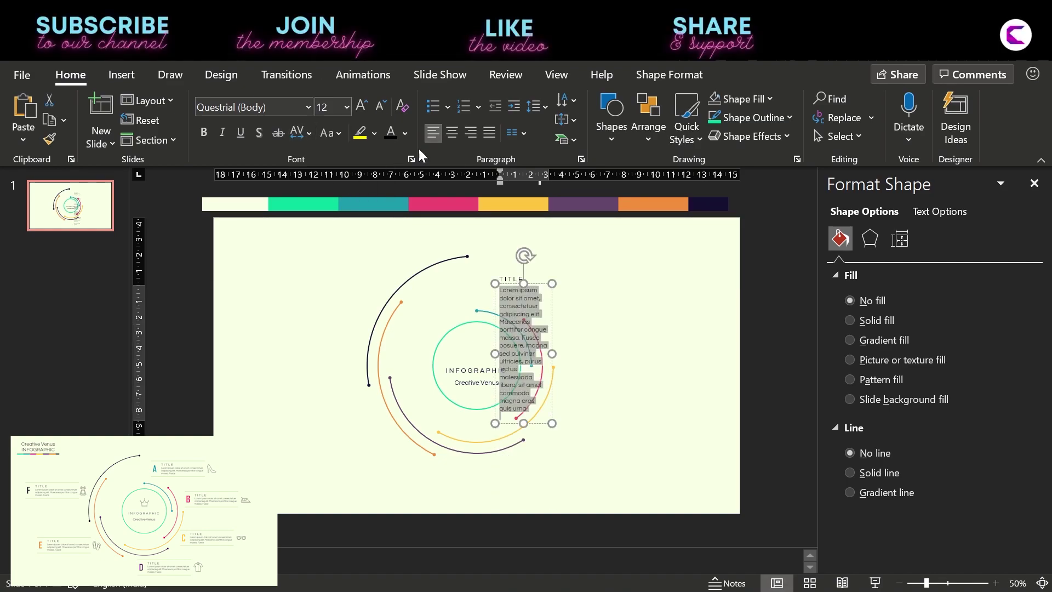
click(379, 104)
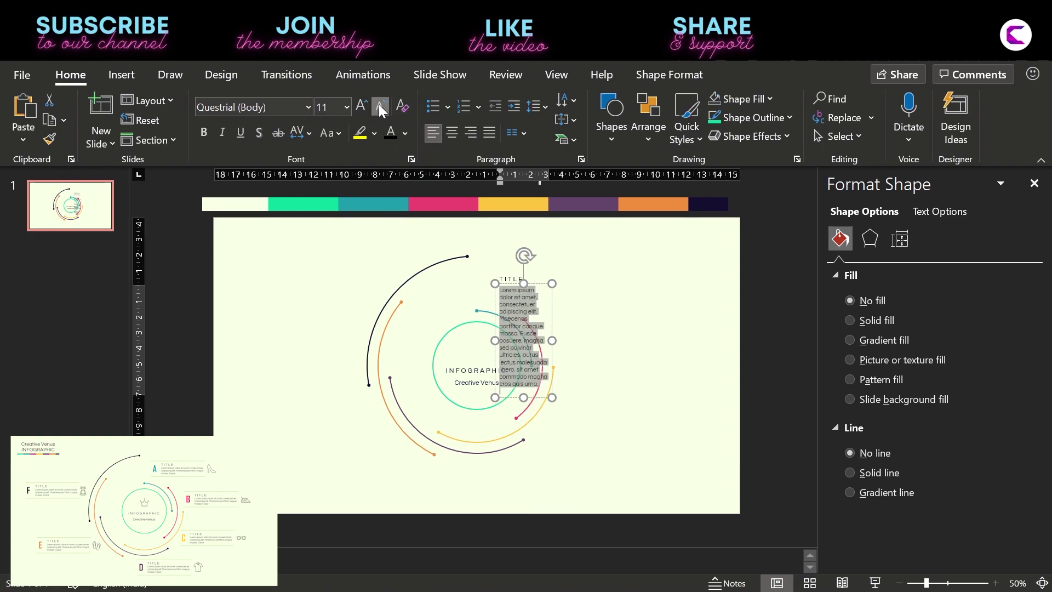
click(532, 324)
drag(517, 329, 513, 375)
key(Delete)
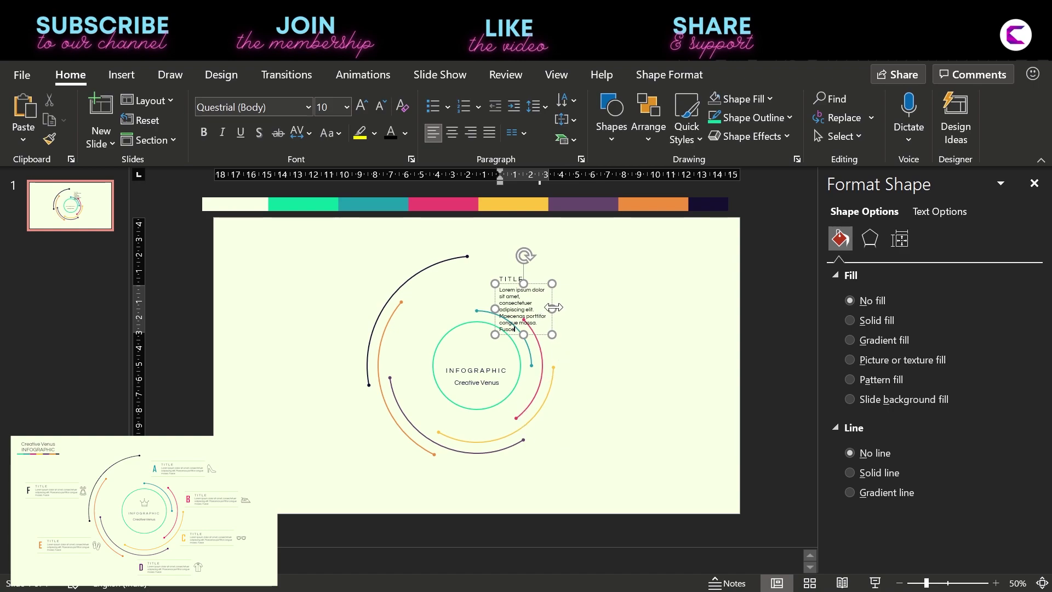
Shrink the body text further and resize its box so it wraps to three lines.
drag(552, 309, 619, 300)
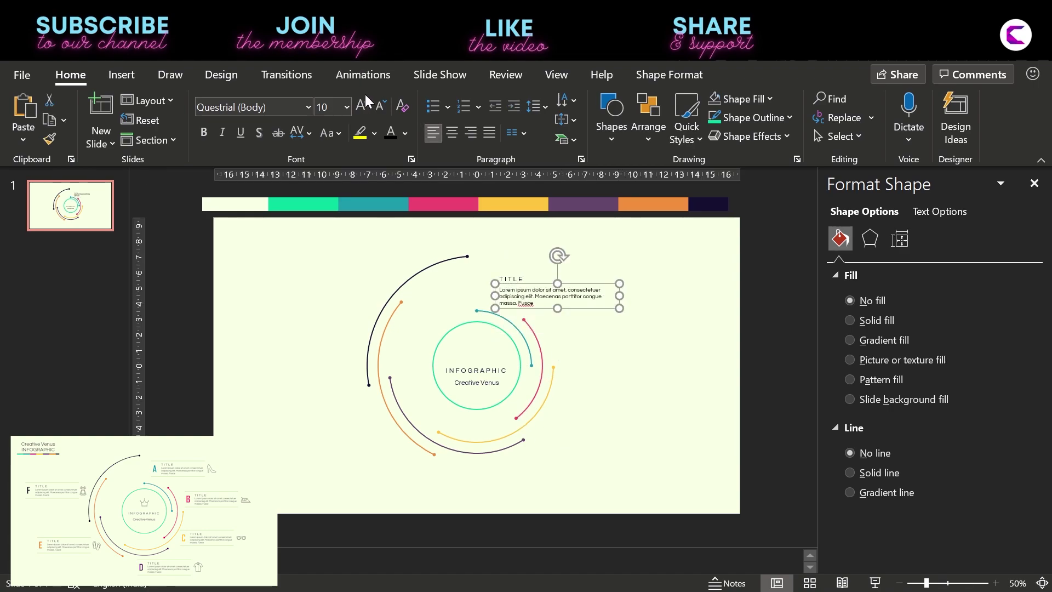
click(380, 110)
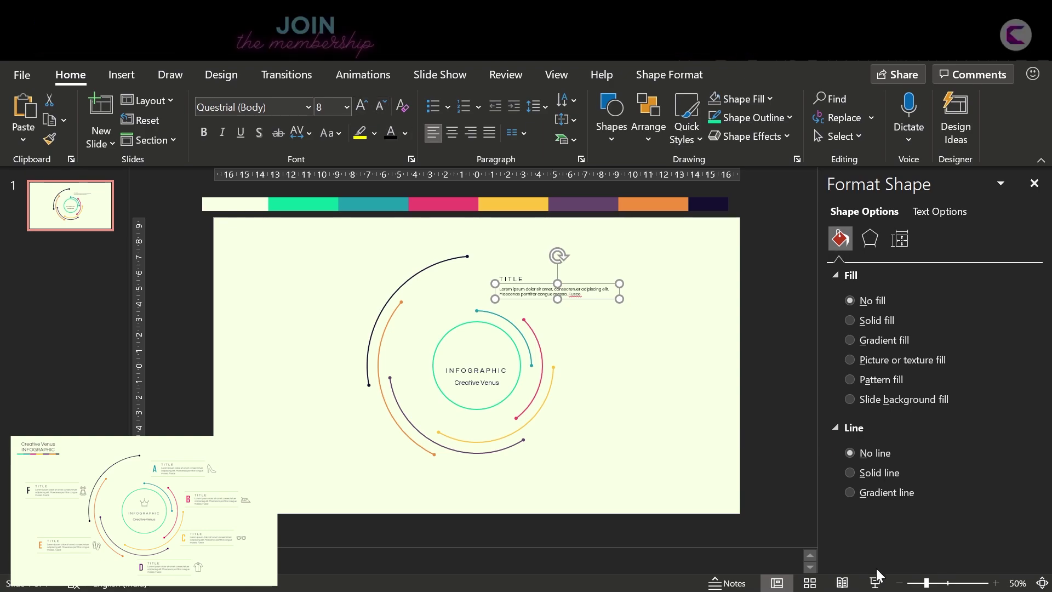
click(875, 582)
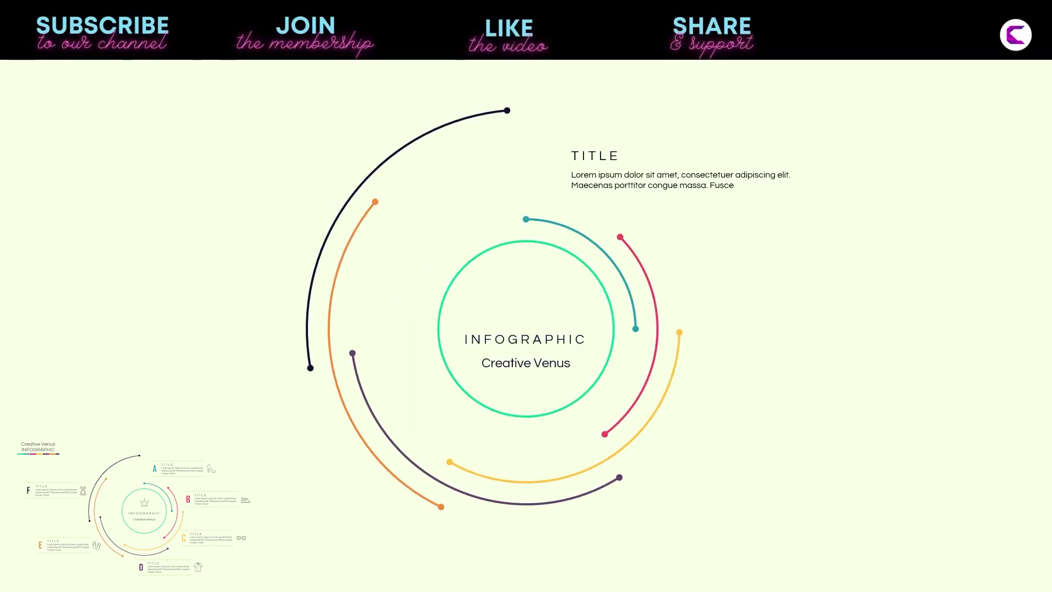
key(Escape)
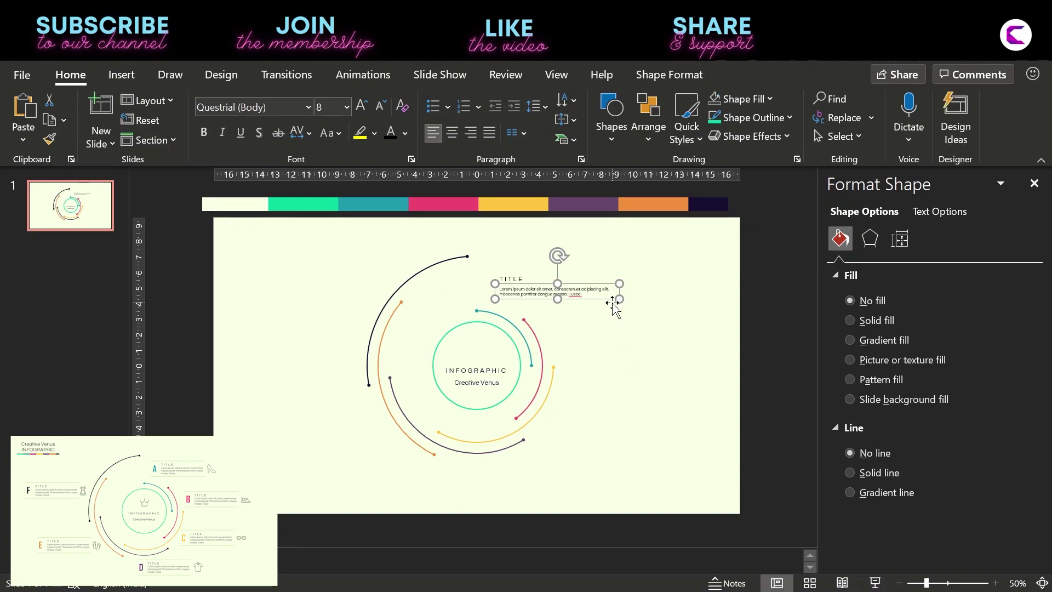
drag(613, 302, 586, 302)
Colour the Lorem ipsum body text dark gray and nudge it up slightly.
click(612, 334)
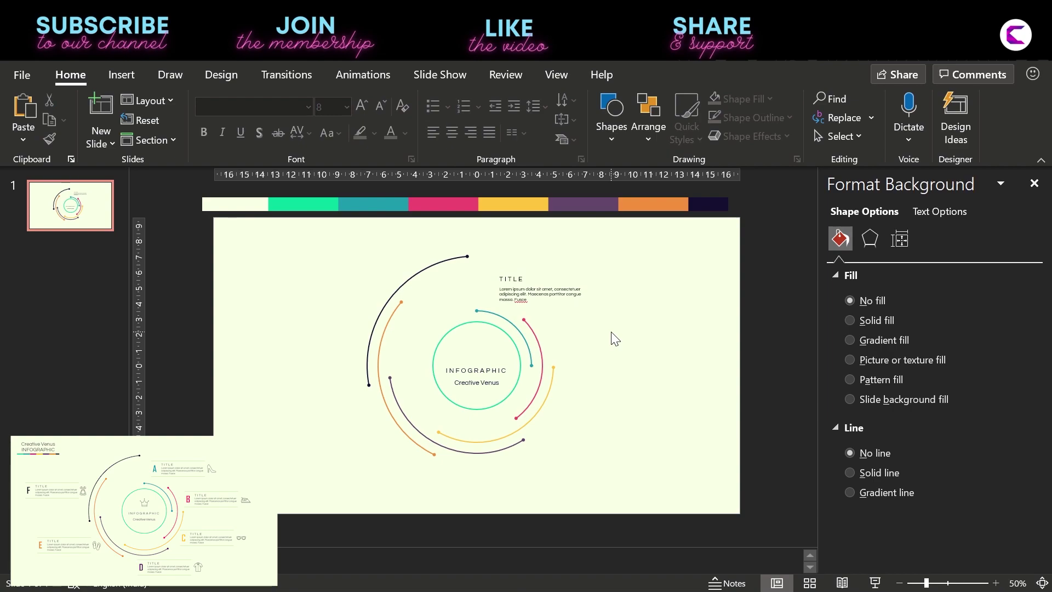
click(539, 294)
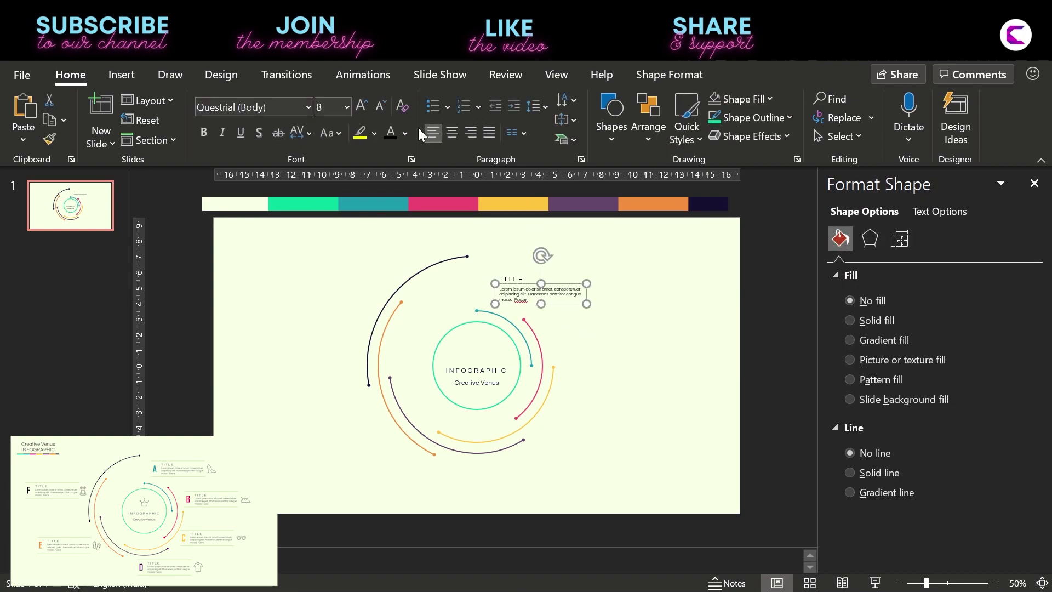
click(406, 133)
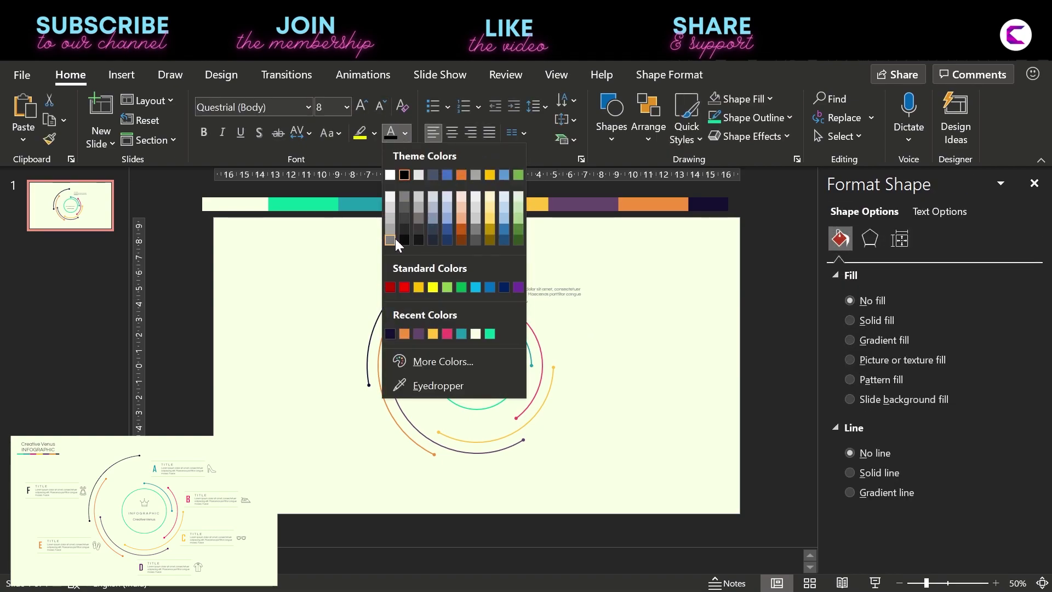
click(403, 219)
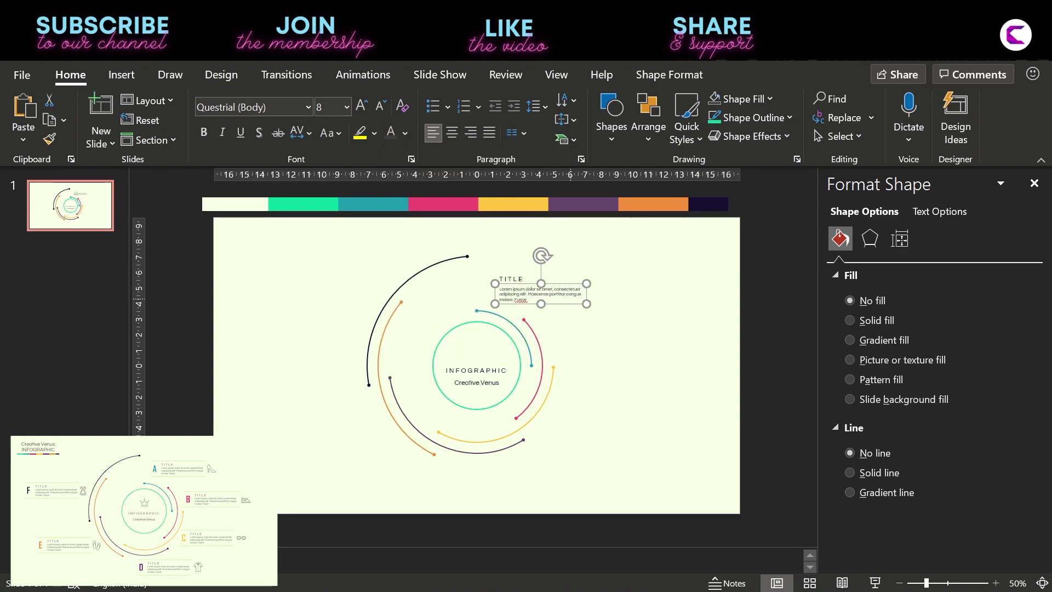
drag(551, 304, 551, 301)
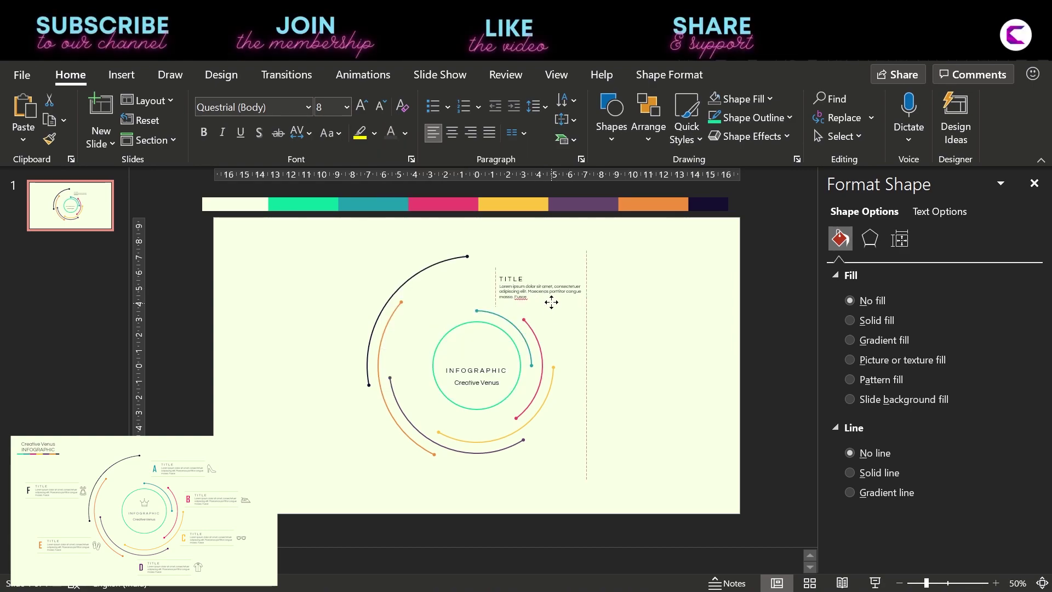
Group TITLE with its body text and shift the group slightly right.
drag(618, 321, 471, 264)
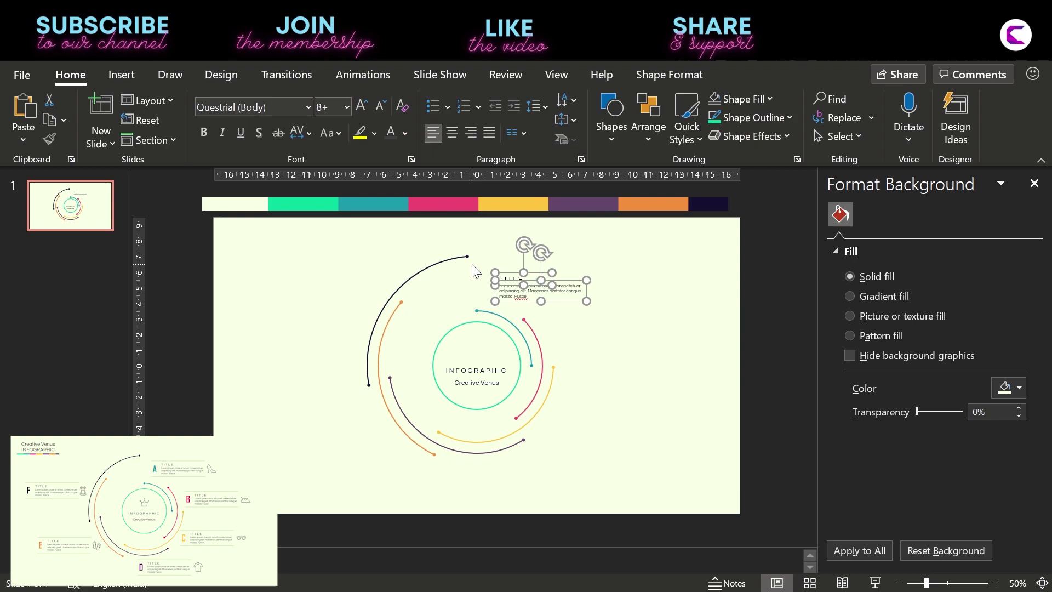
key(ctrl+g)
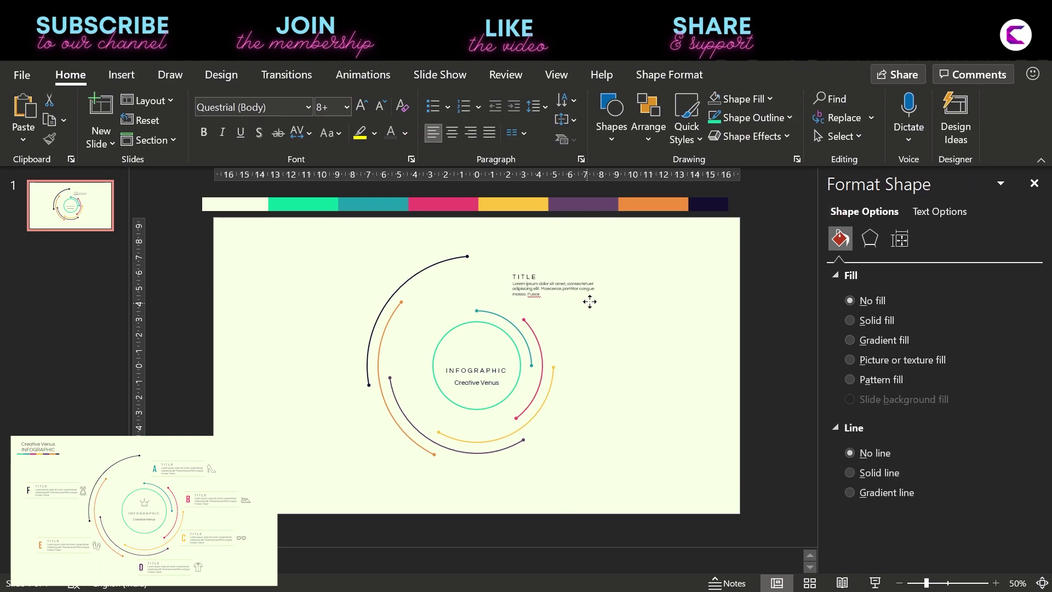
drag(572, 306, 592, 303)
key(Escape)
Add a text box containing the letter A to the left of the TITLE block.
click(121, 74)
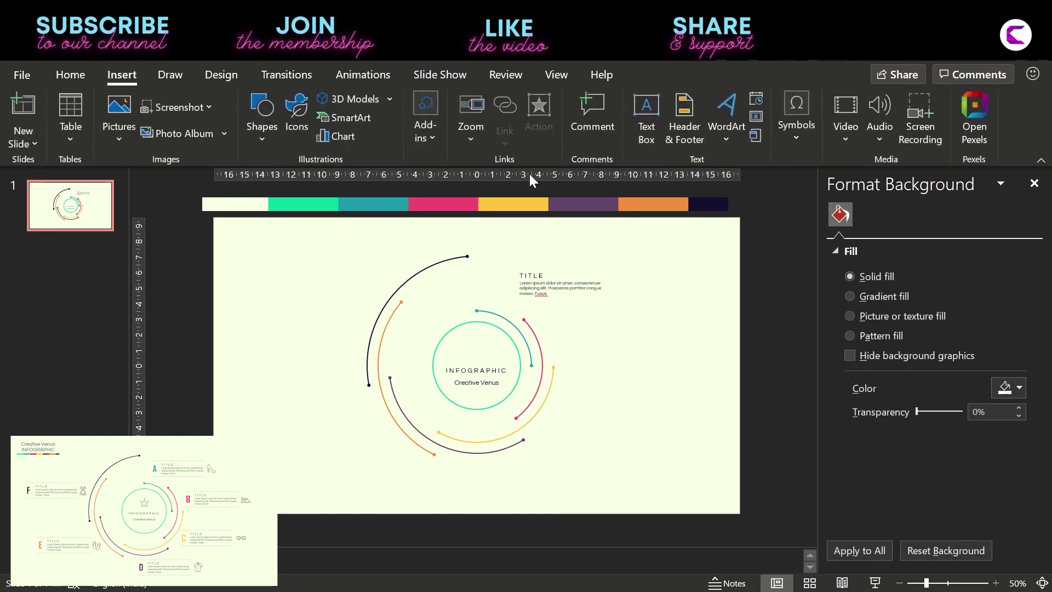
click(650, 132)
drag(479, 274, 511, 294)
text(A)
key(ctrl+a)
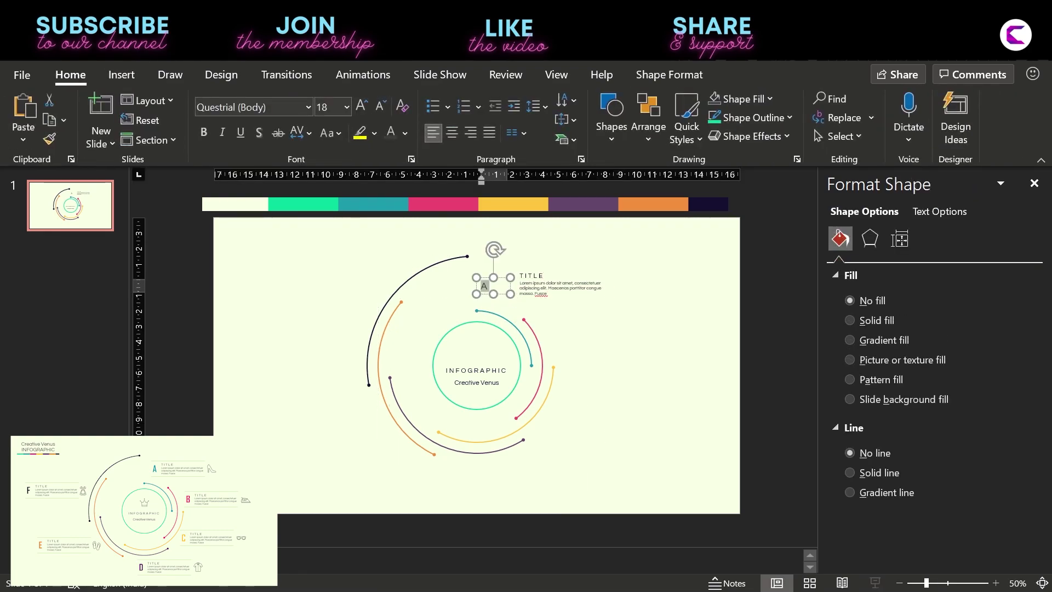
Format the A as Agency FB, bold, size 32, and place it beside TITLE.
click(307, 107)
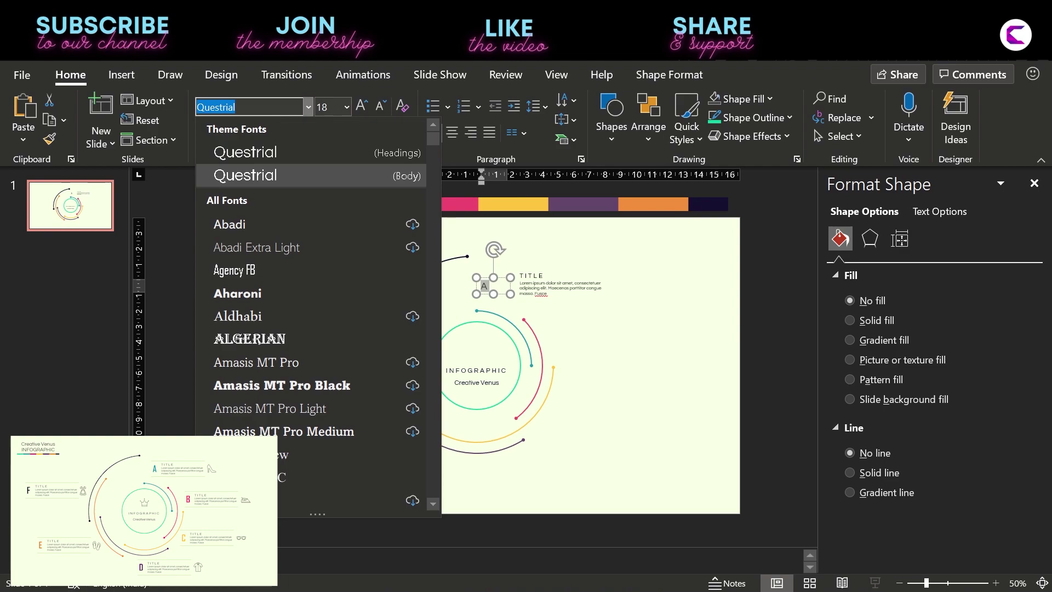
text(Montse)
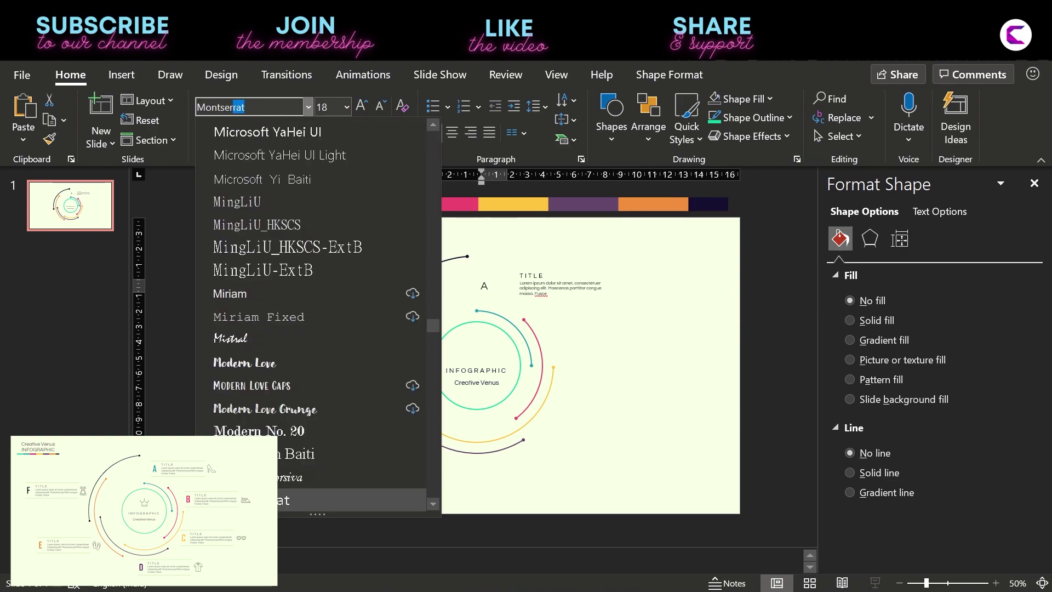
text(r)
key(BackSpace)
key(BackSpace)
key(BackSpace)
text(Agency FB)
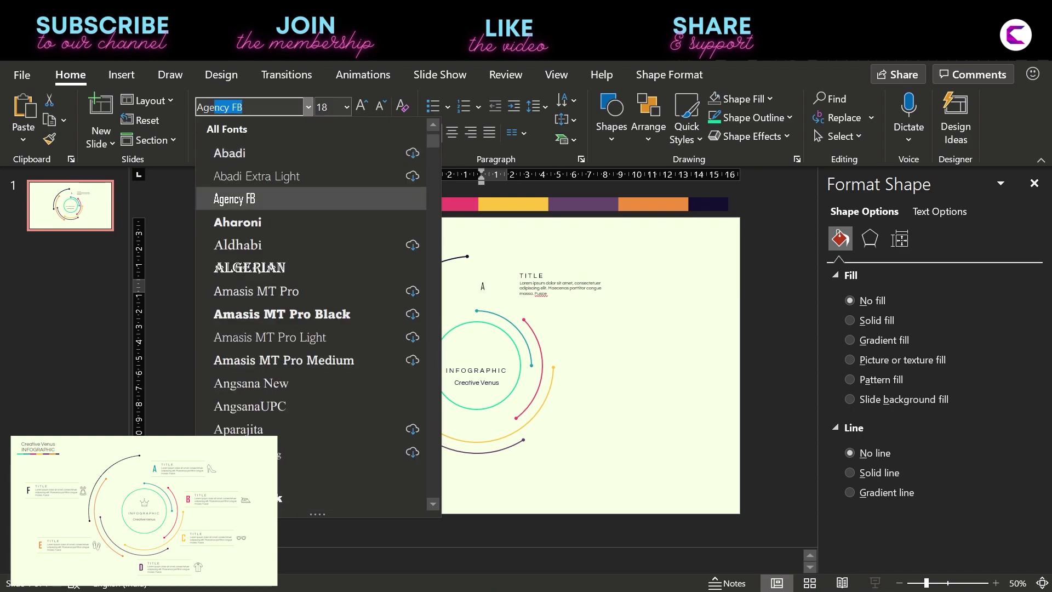
key(Return)
click(203, 132)
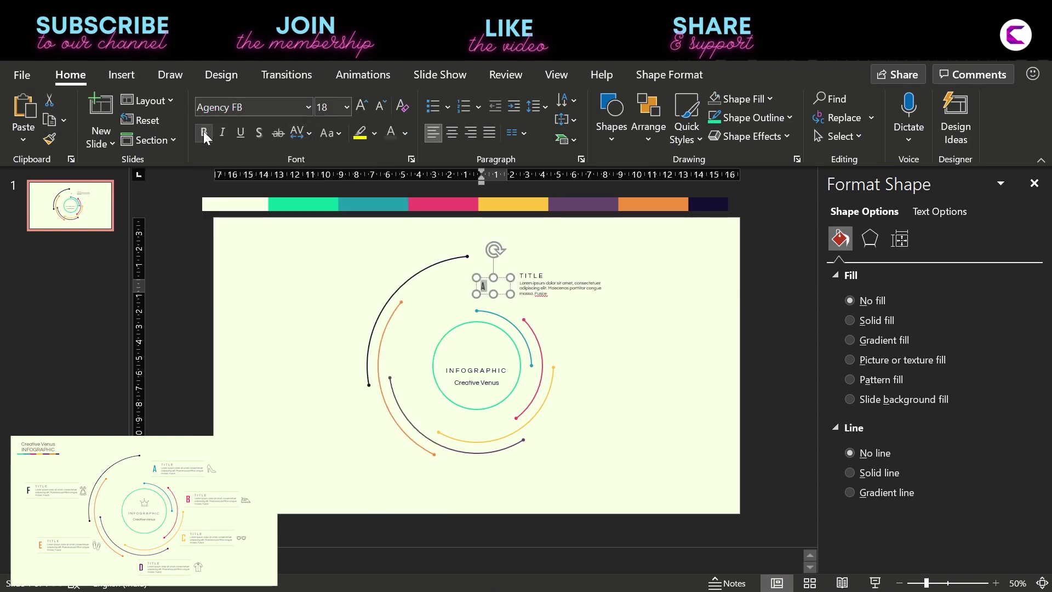
click(365, 107)
triple_click(367, 107)
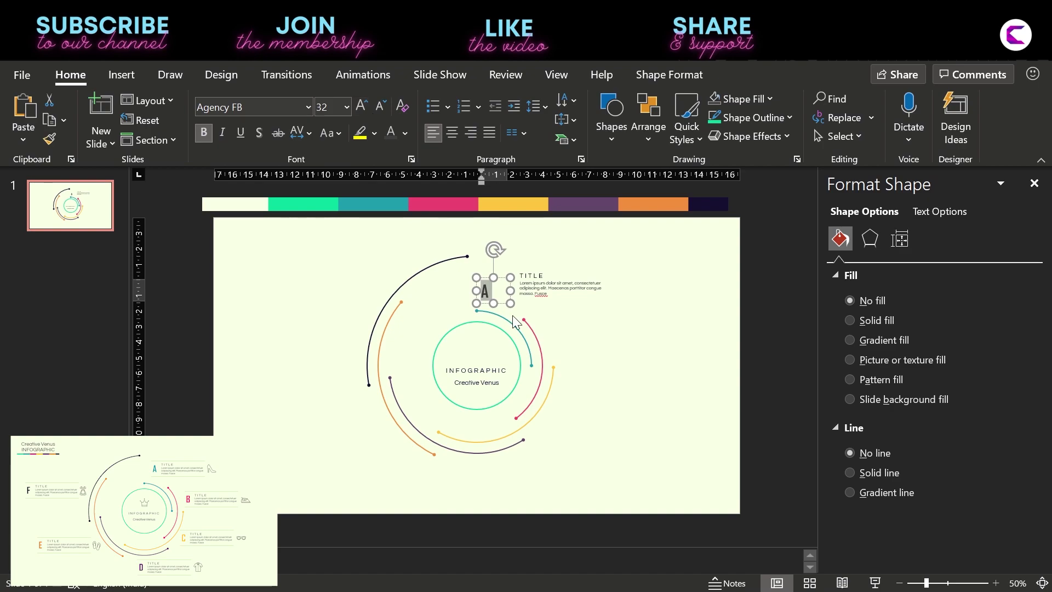
drag(512, 299, 525, 296)
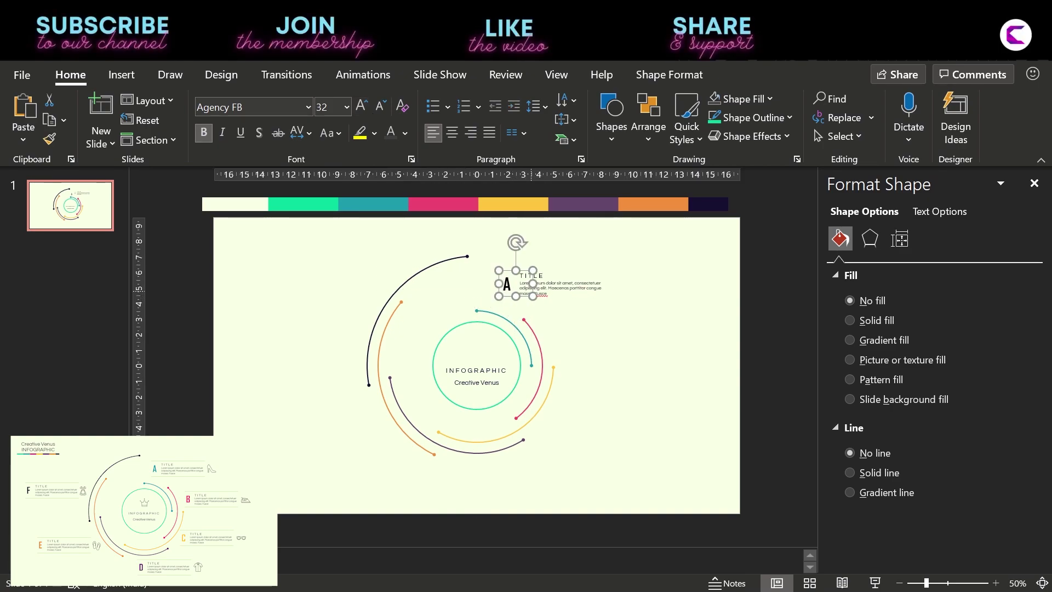
Colour the A teal using the eyedropper on the teal bar, then realign the TITLE group.
click(405, 133)
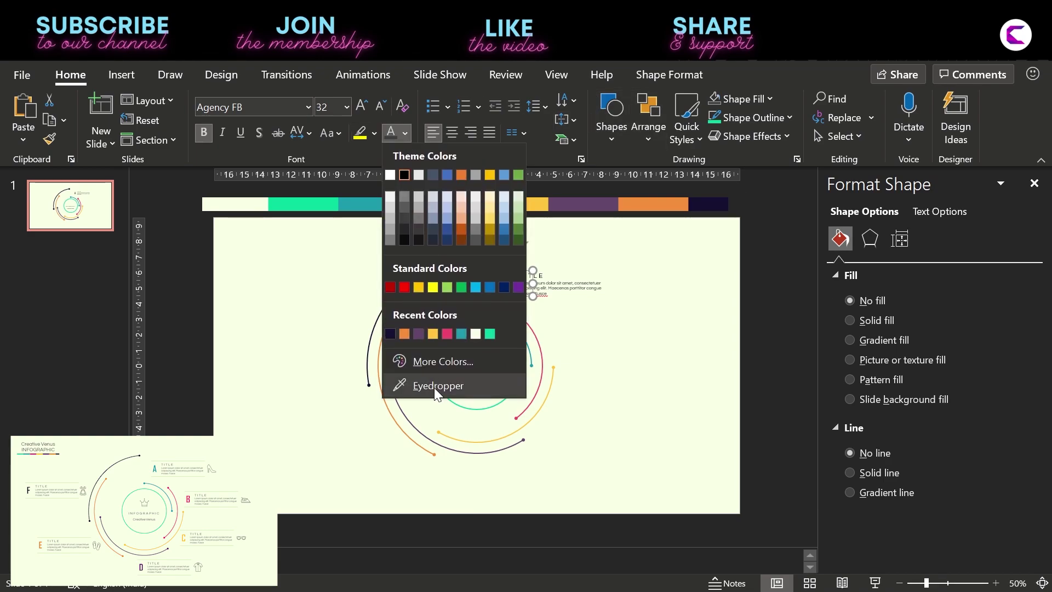
click(433, 386)
click(357, 205)
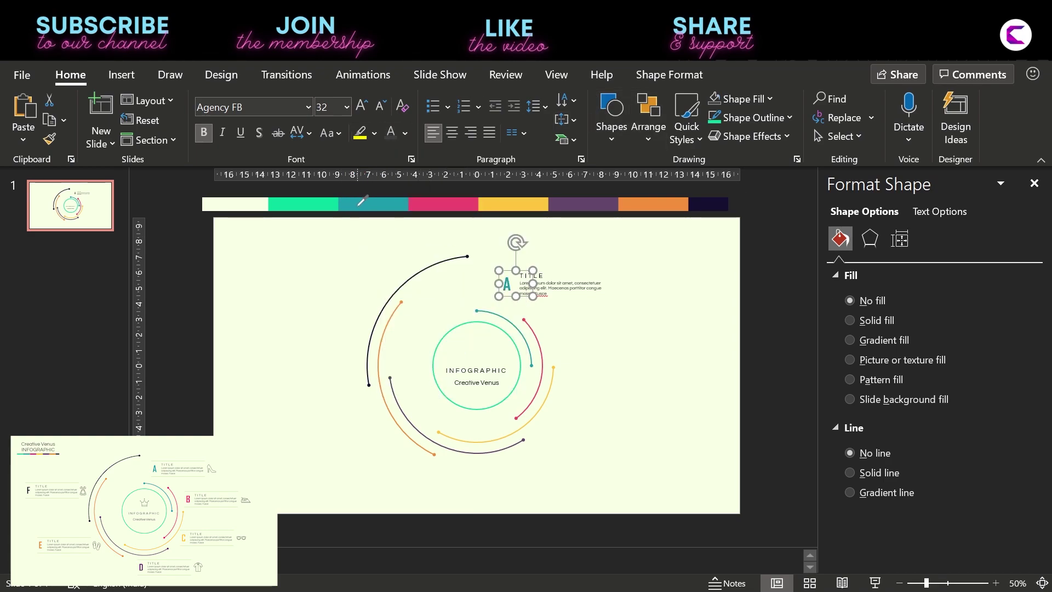
click(550, 301)
drag(551, 301, 550, 302)
Align the A and TITLE block to the middle, group them, and shift them slightly left.
shift+click(506, 283)
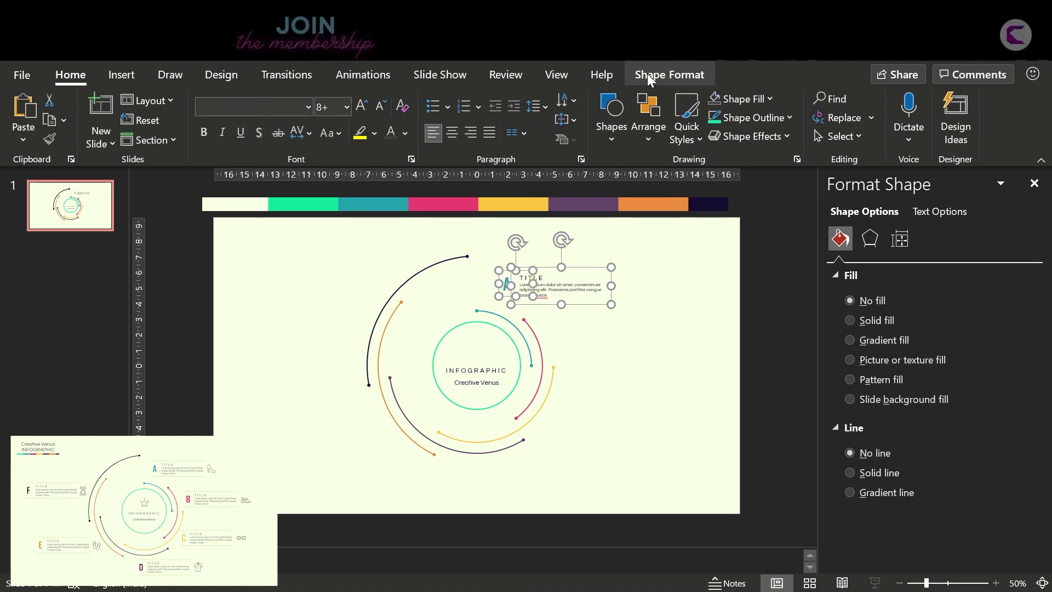
click(666, 74)
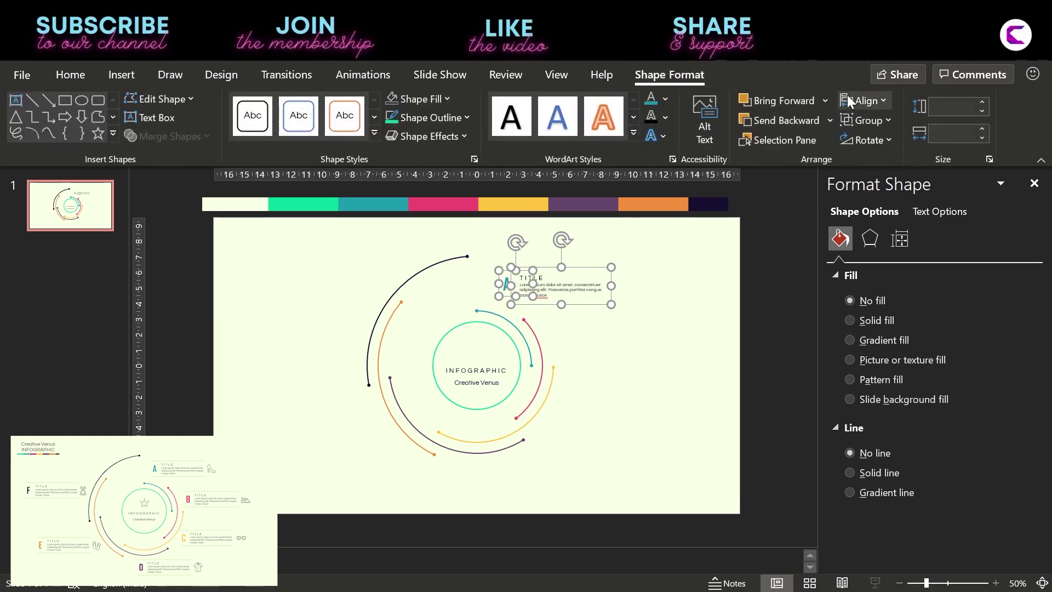
click(853, 100)
click(889, 215)
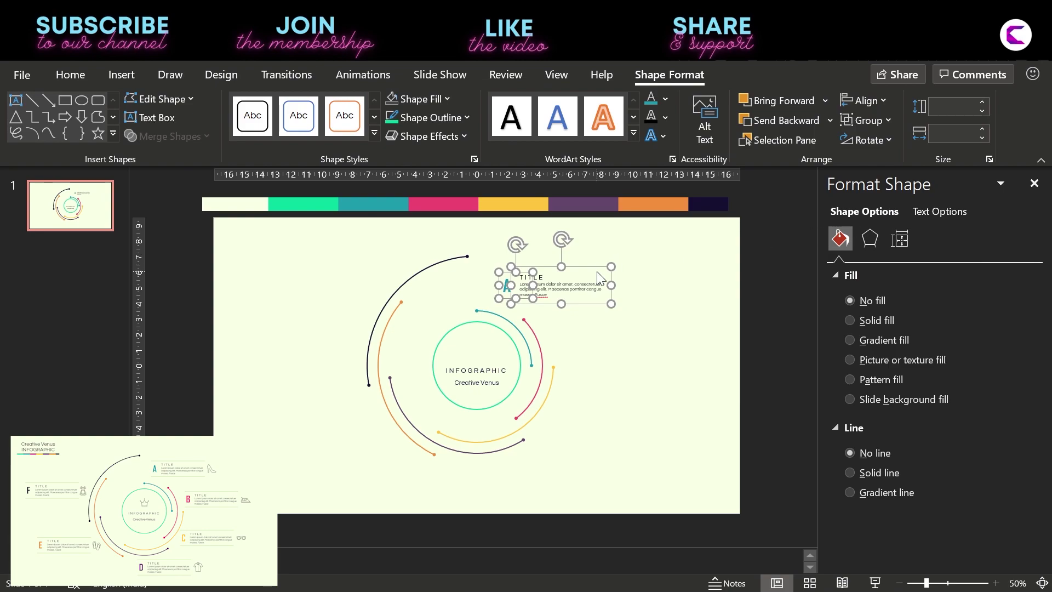
key(ctrl+g)
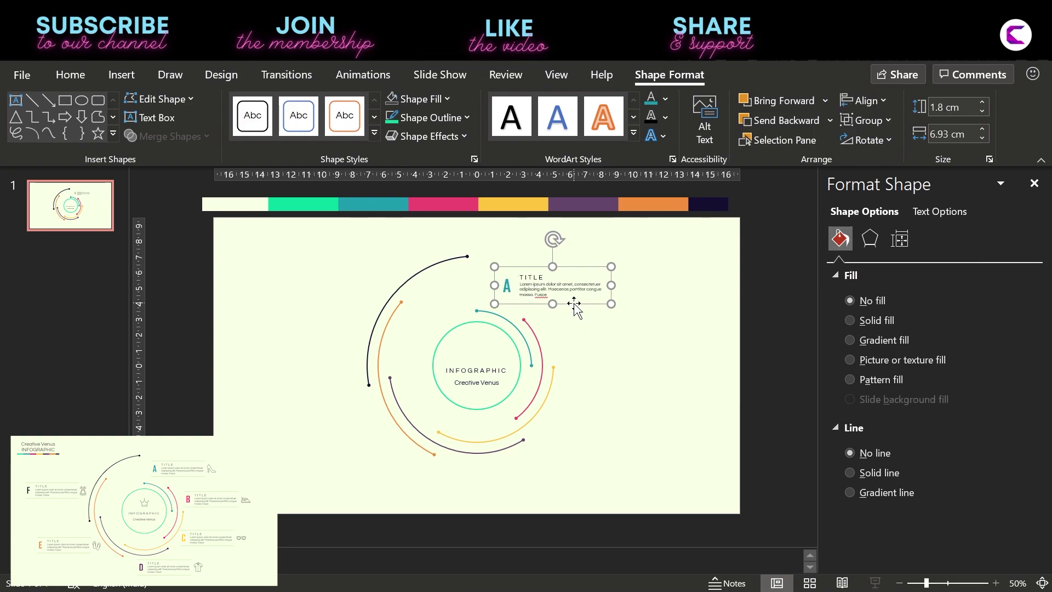
drag(574, 305, 564, 304)
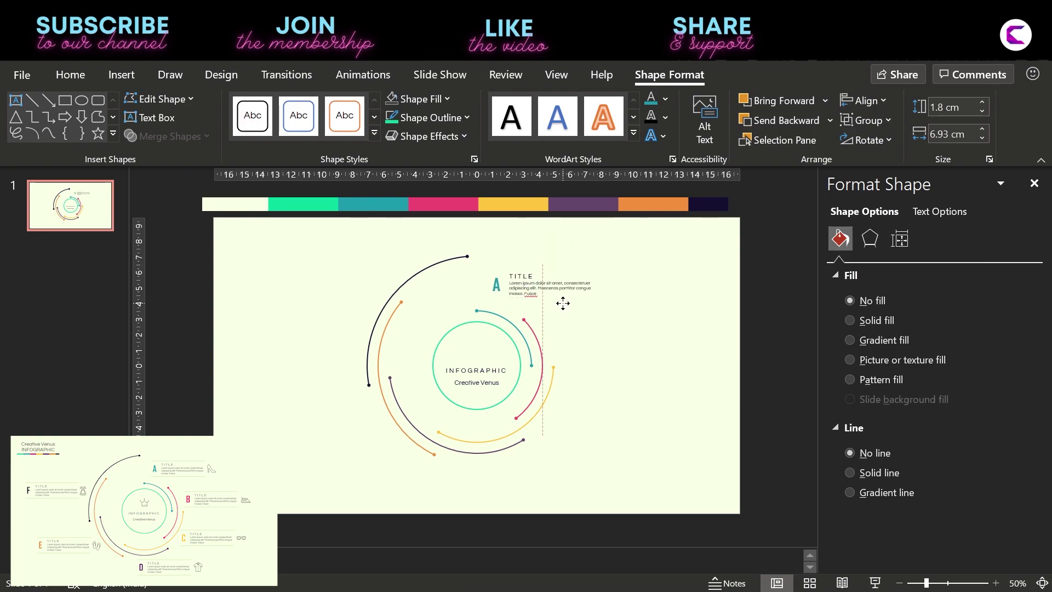
click(607, 347)
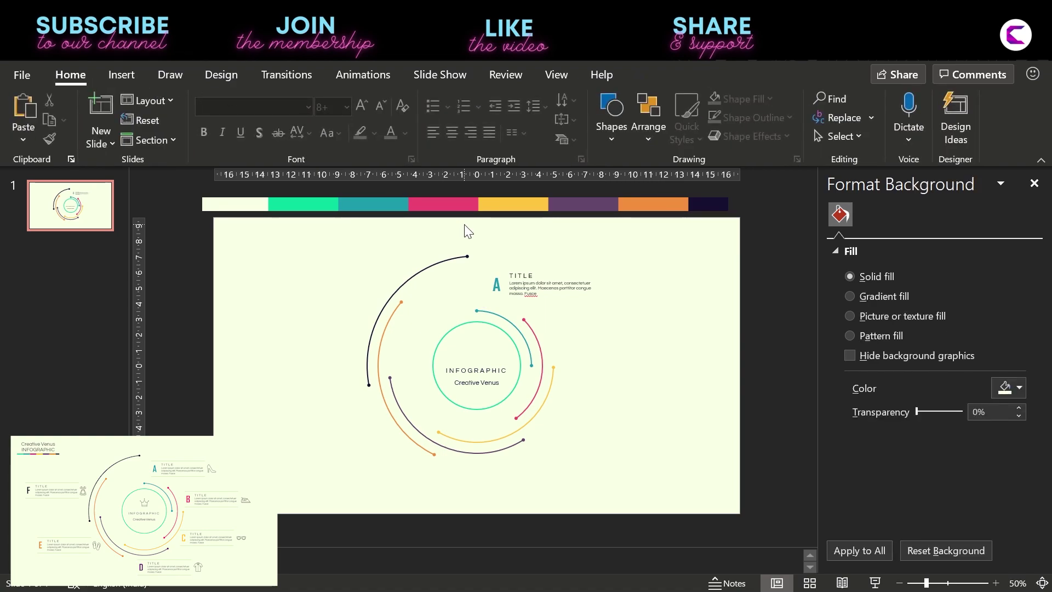
click(574, 303)
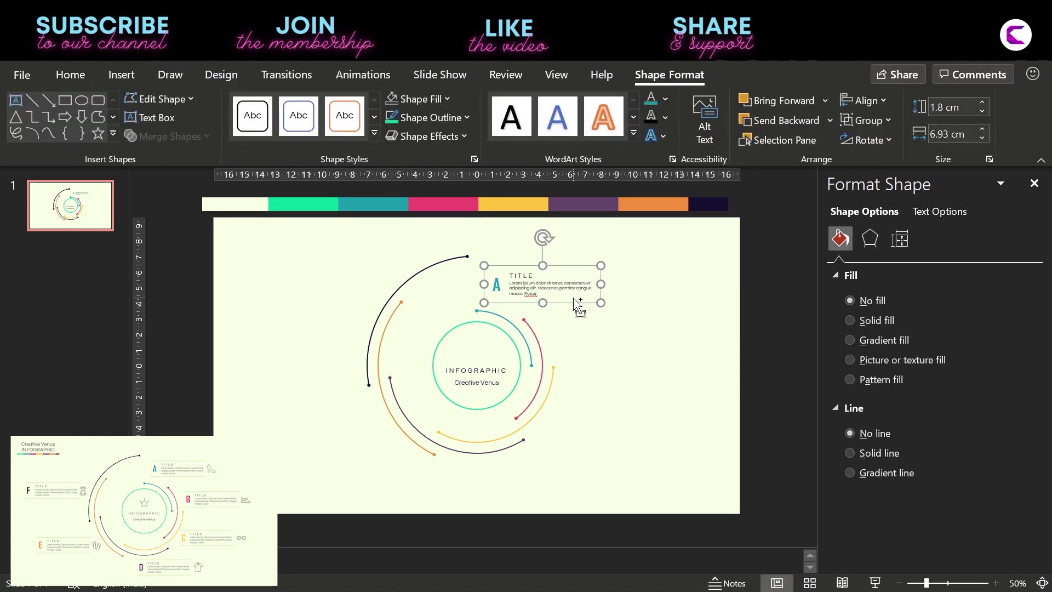
click(609, 367)
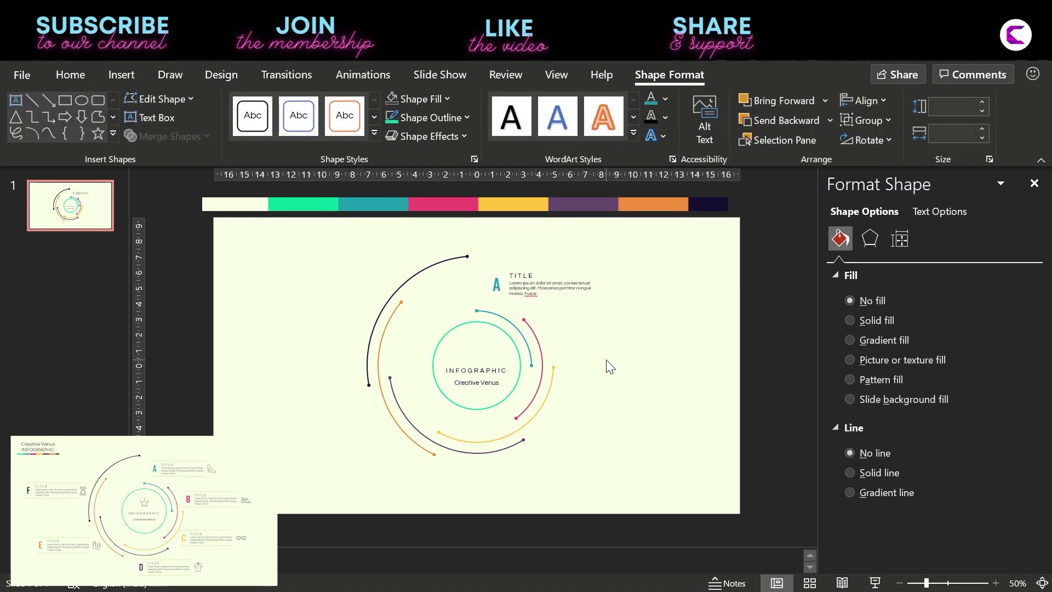
Choose the Line shape from the Insert Shapes gallery.
click(112, 67)
click(268, 142)
click(278, 182)
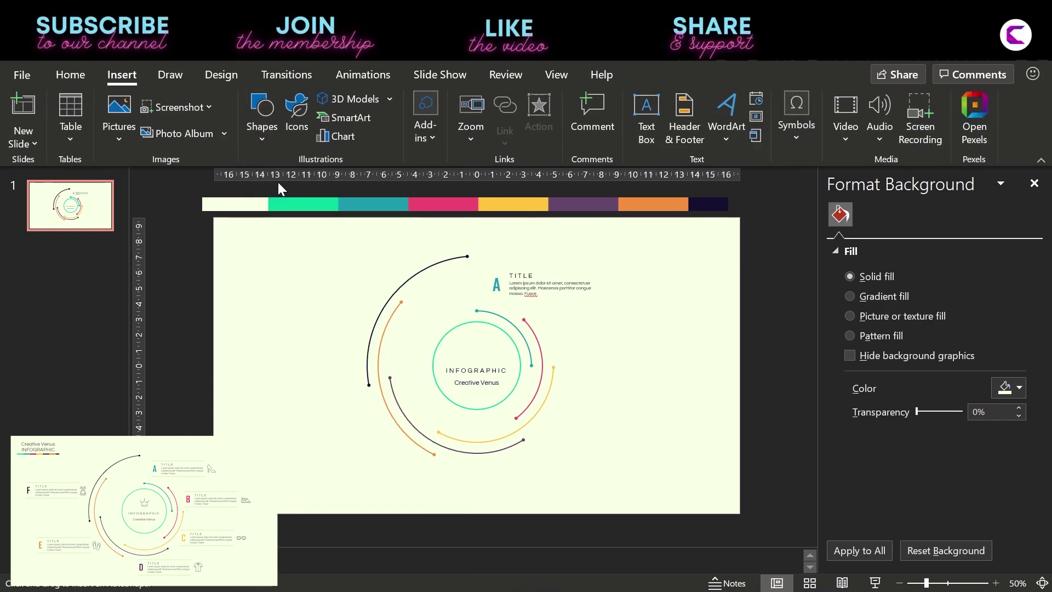
Draw a horizontal line by the A/TITLE block with a solid, cream-sampled outline.
mouse_move(494, 300)
mouse_down()
mouse_move(607, 301)
mouse_move(598, 300)
mouse_up()
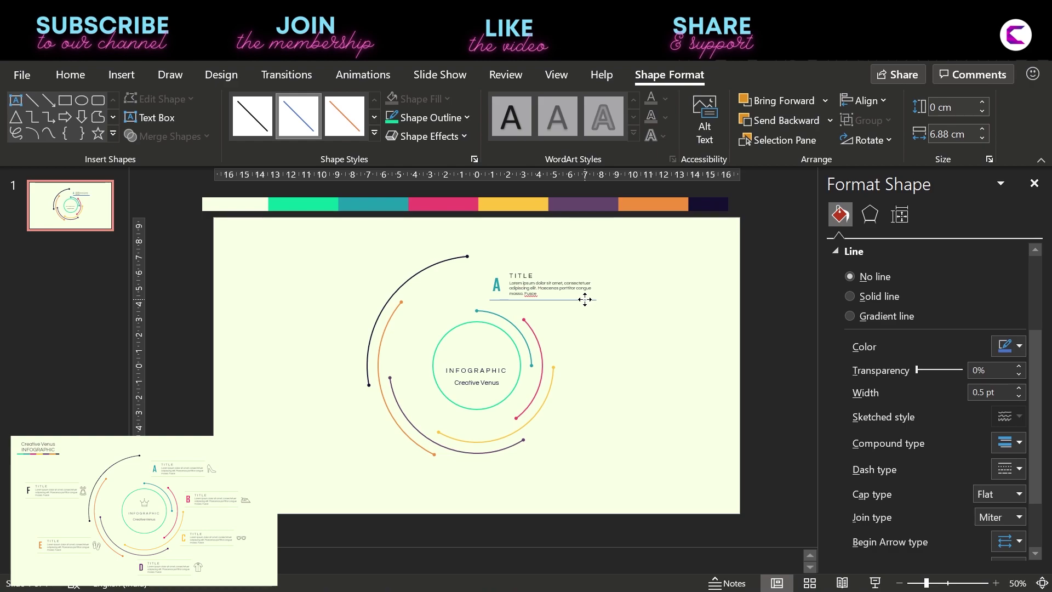
click(850, 296)
click(1010, 348)
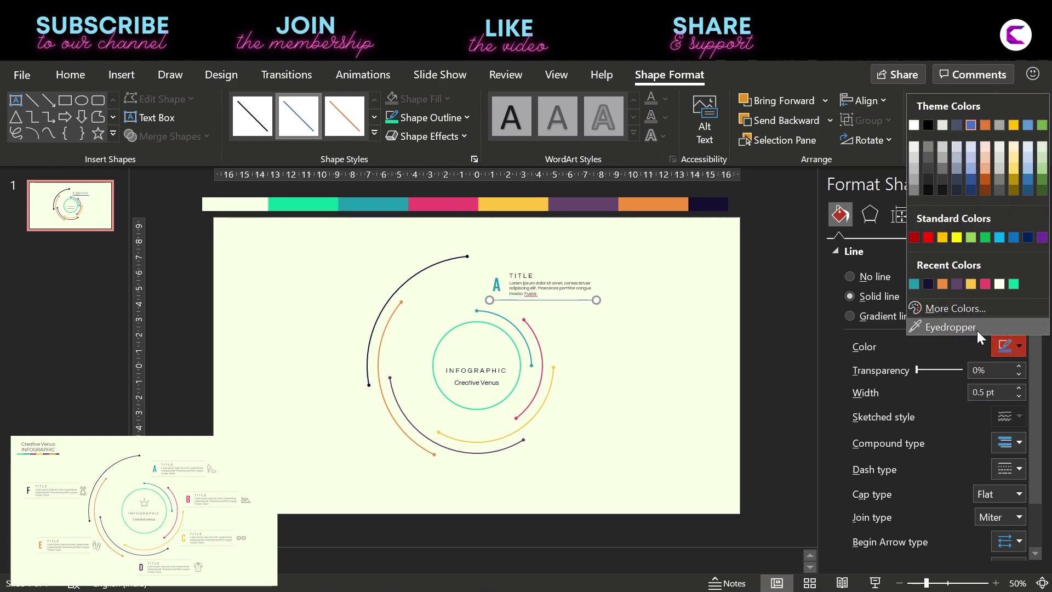
click(925, 156)
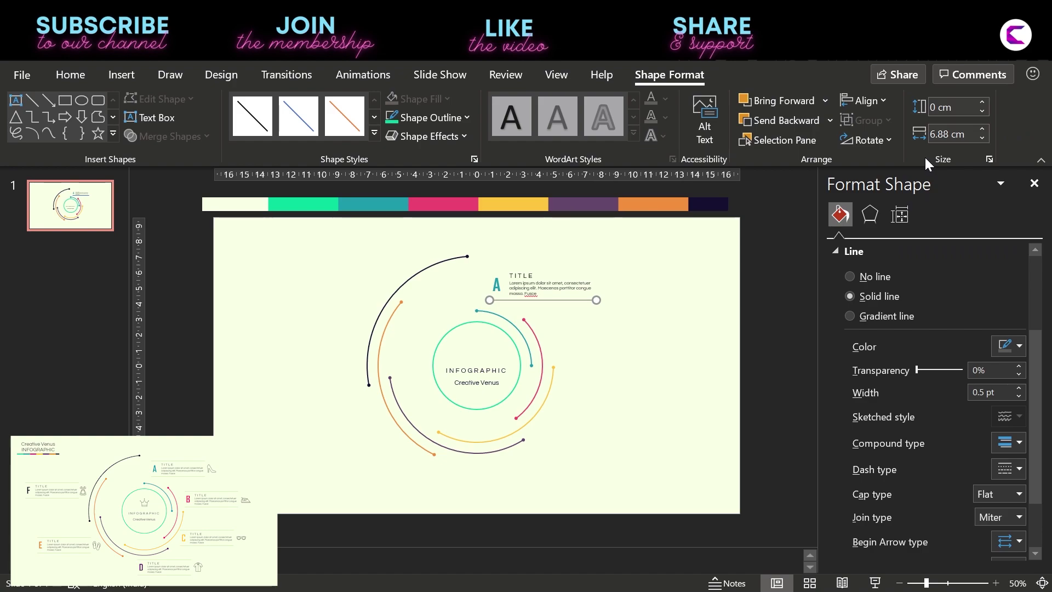
click(1004, 345)
click(974, 328)
click(250, 203)
Adjust the line colour to lime green in More Colors.
click(1011, 345)
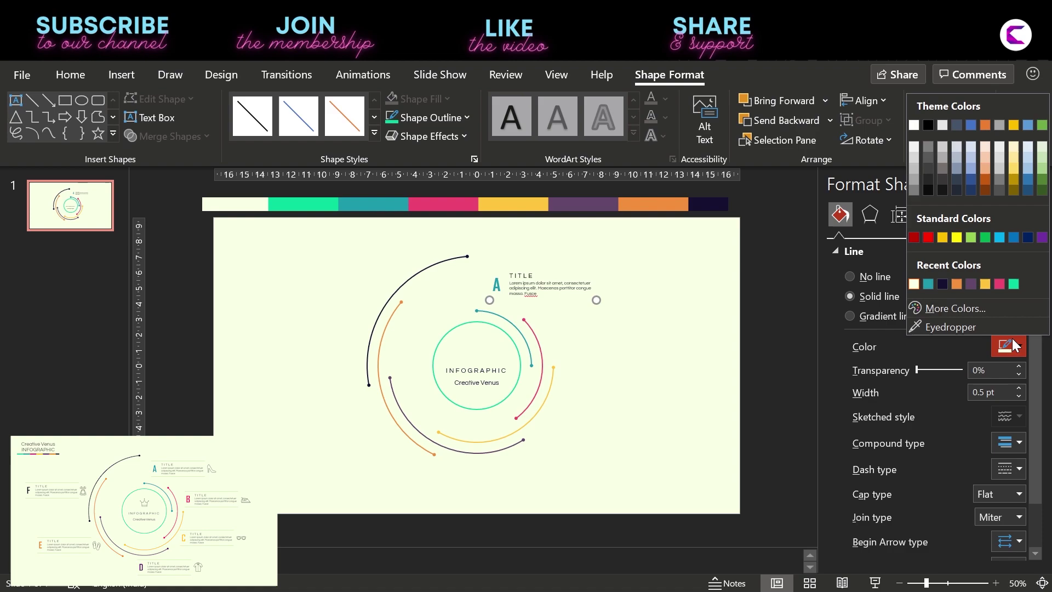
click(933, 308)
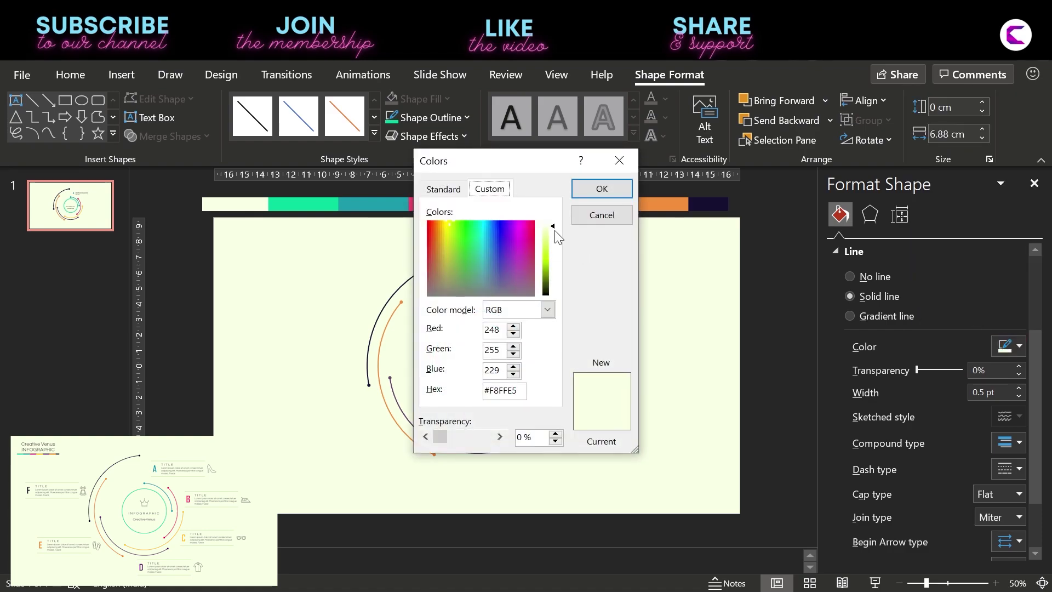
drag(554, 230, 556, 244)
click(612, 187)
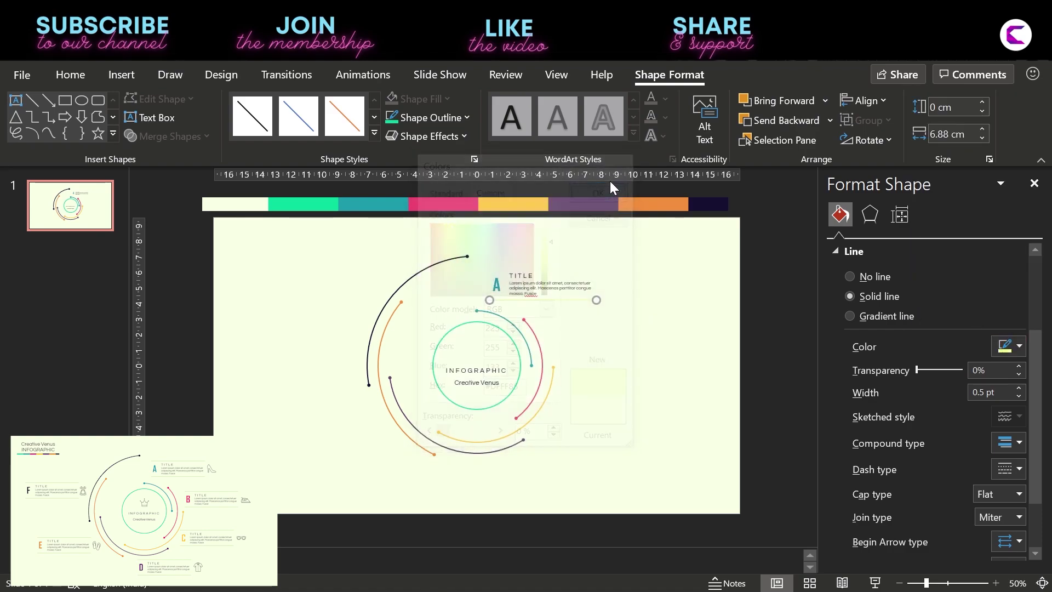
click(662, 376)
Darken the line's green further and shorten the line to about 5.53 cm.
click(572, 301)
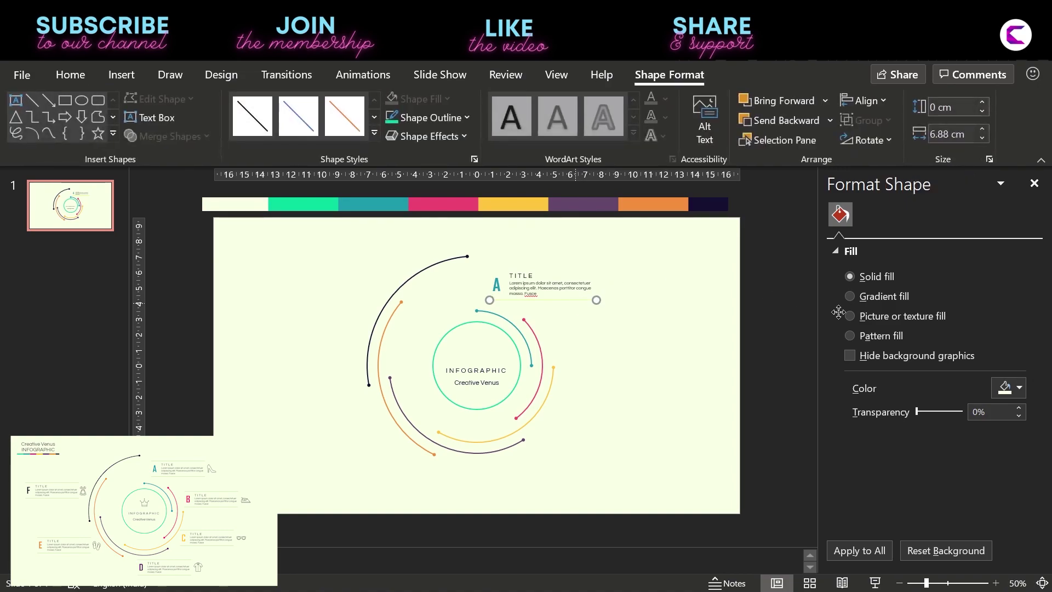
click(1008, 346)
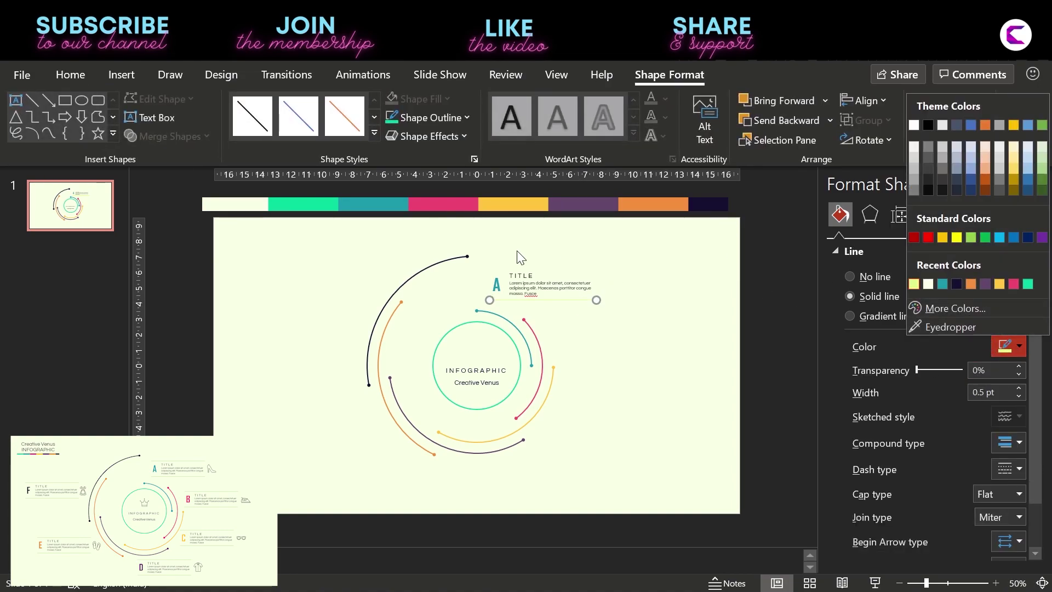
click(928, 307)
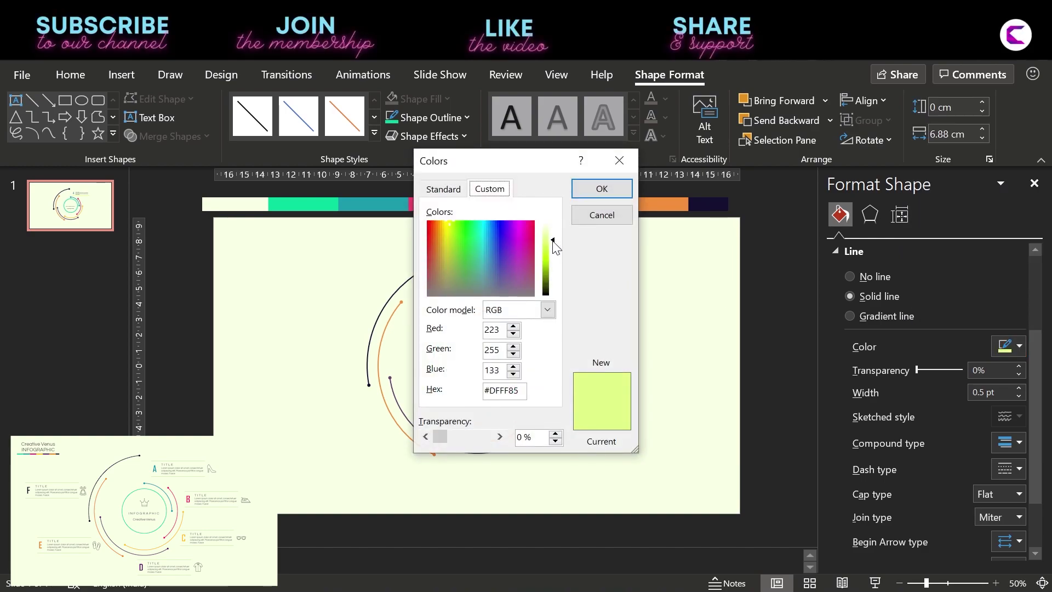
drag(553, 241, 553, 276)
click(602, 188)
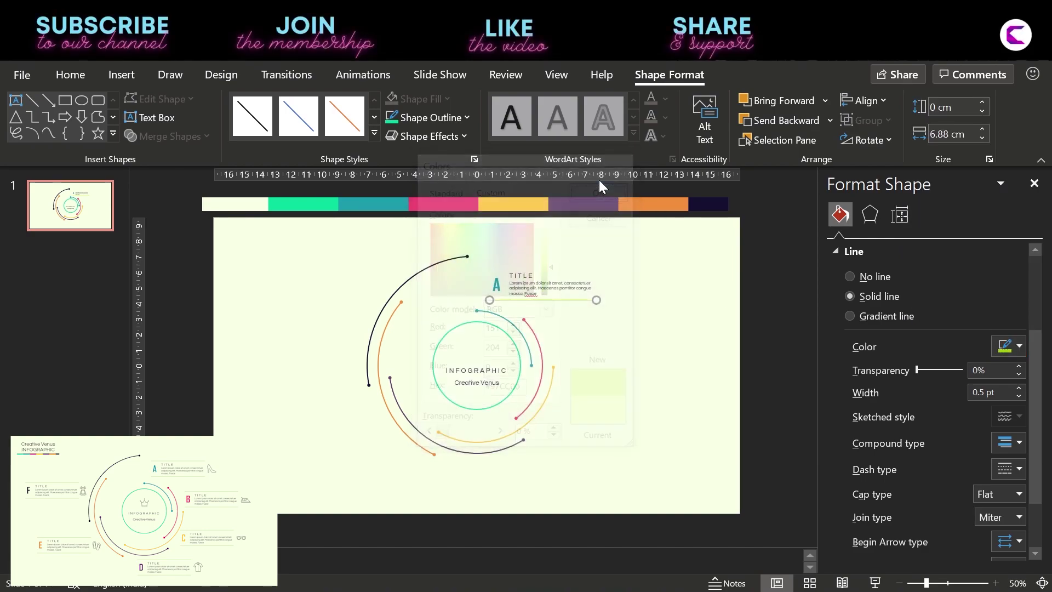
click(667, 364)
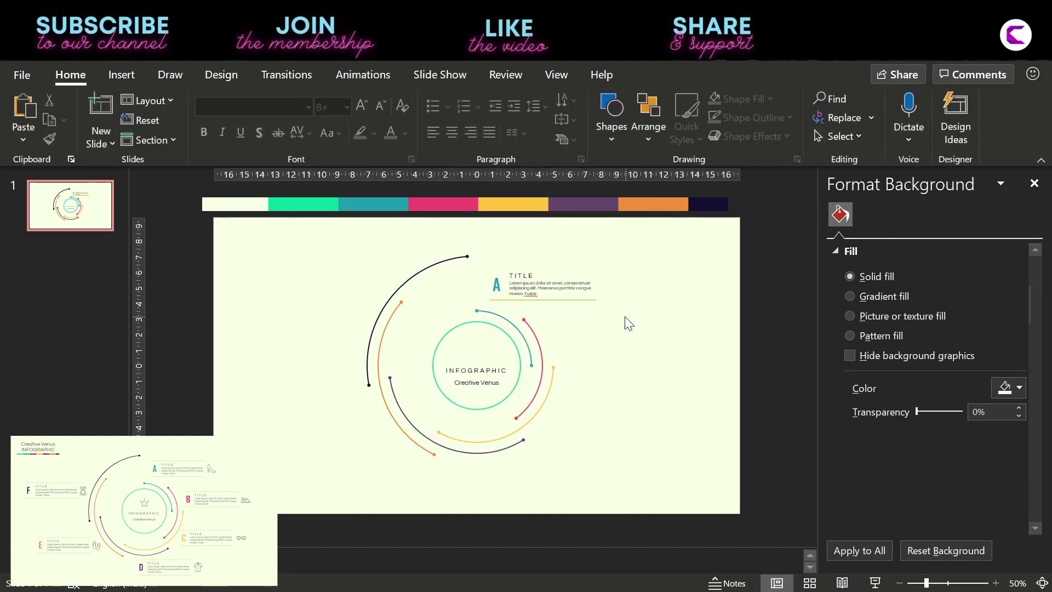
click(585, 300)
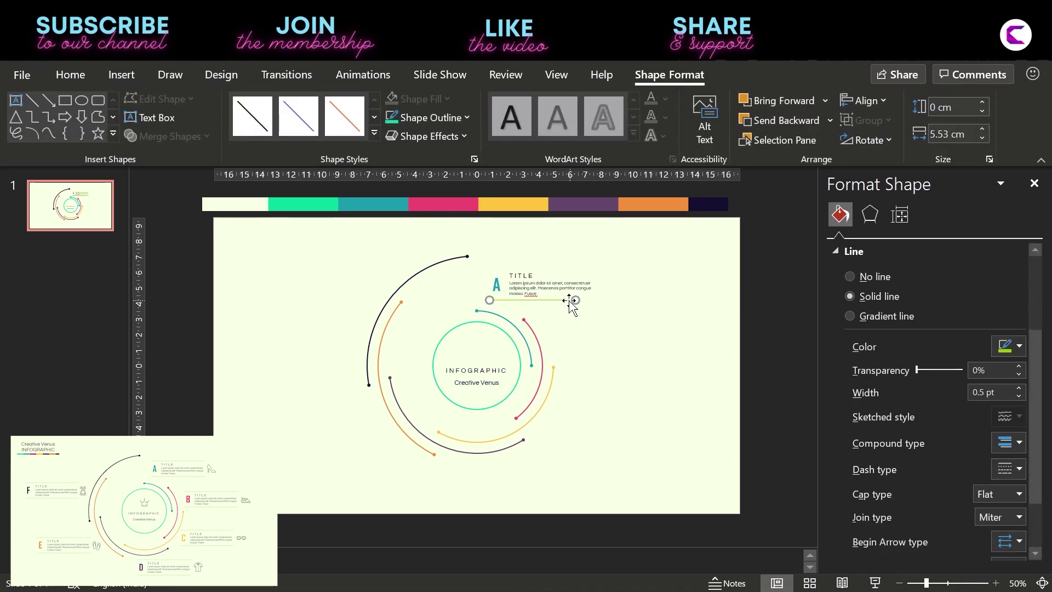
drag(596, 301, 574, 300)
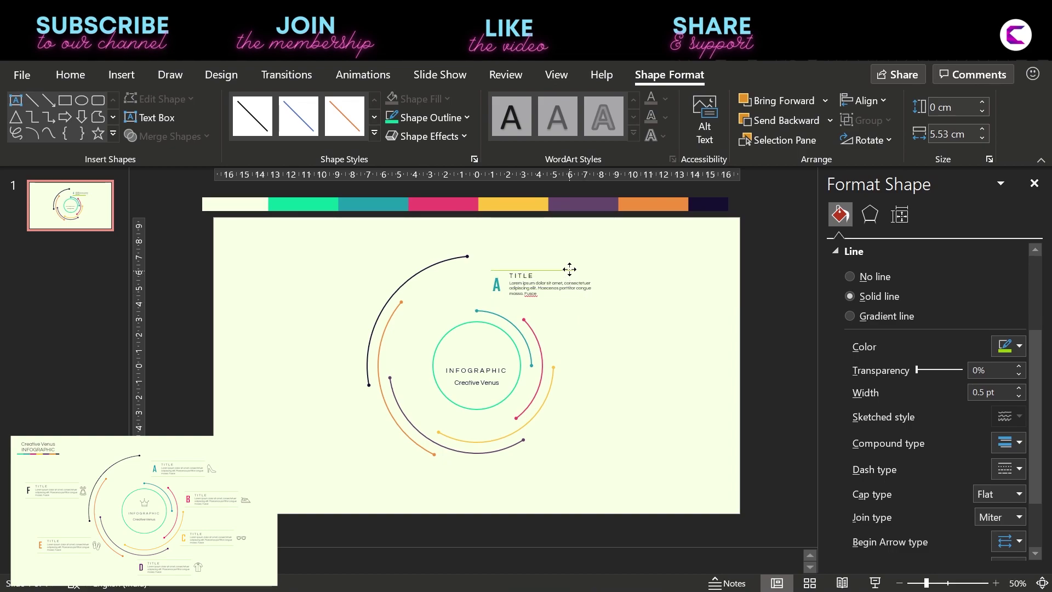
Place a copy of the green line below the title text.
click(569, 268)
click(585, 270)
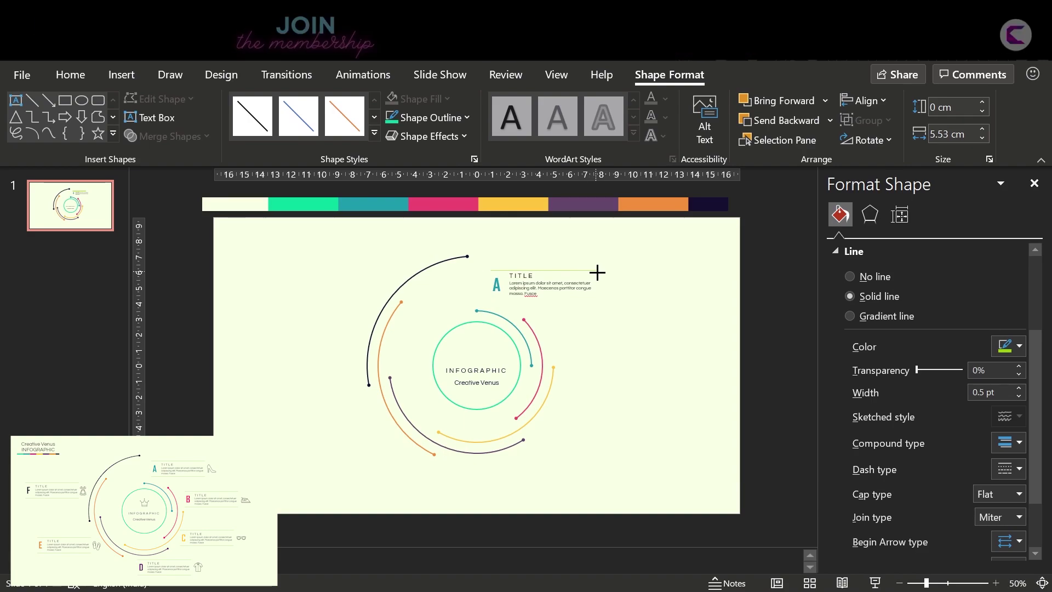
click(611, 317)
click(579, 300)
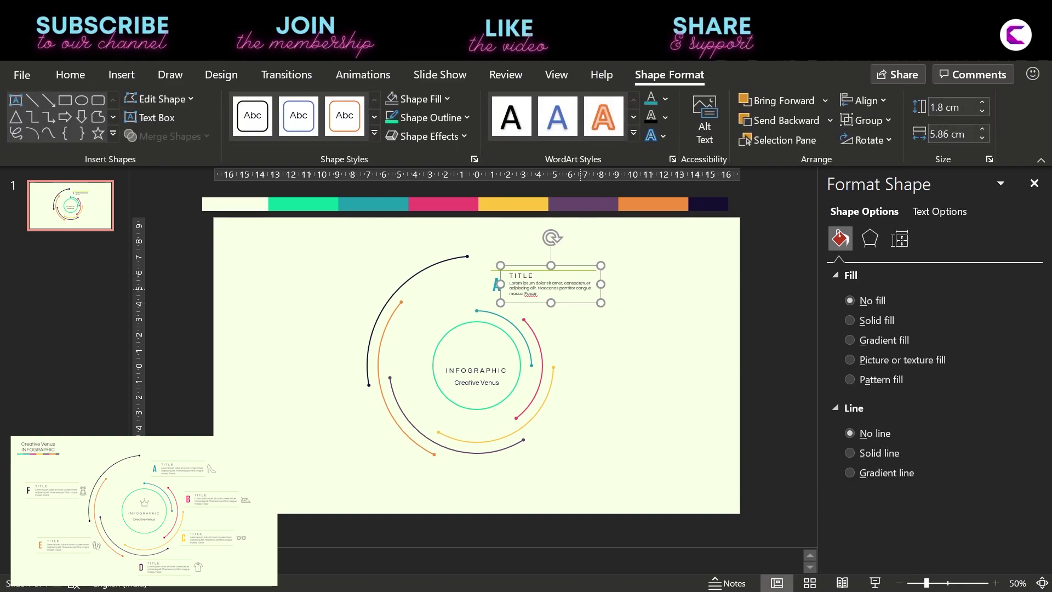
shift+click(496, 284)
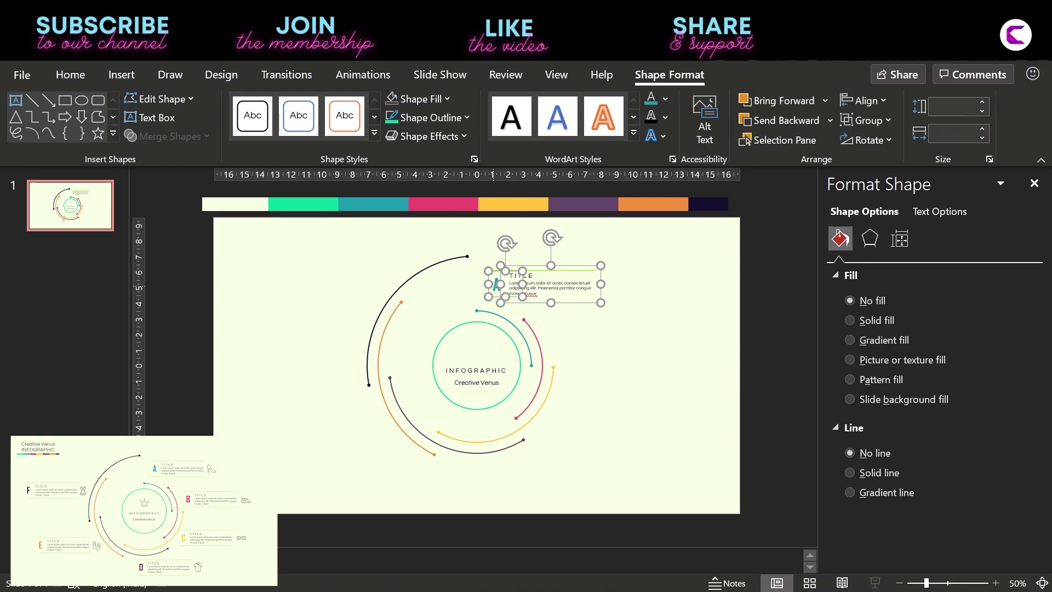
click(560, 271)
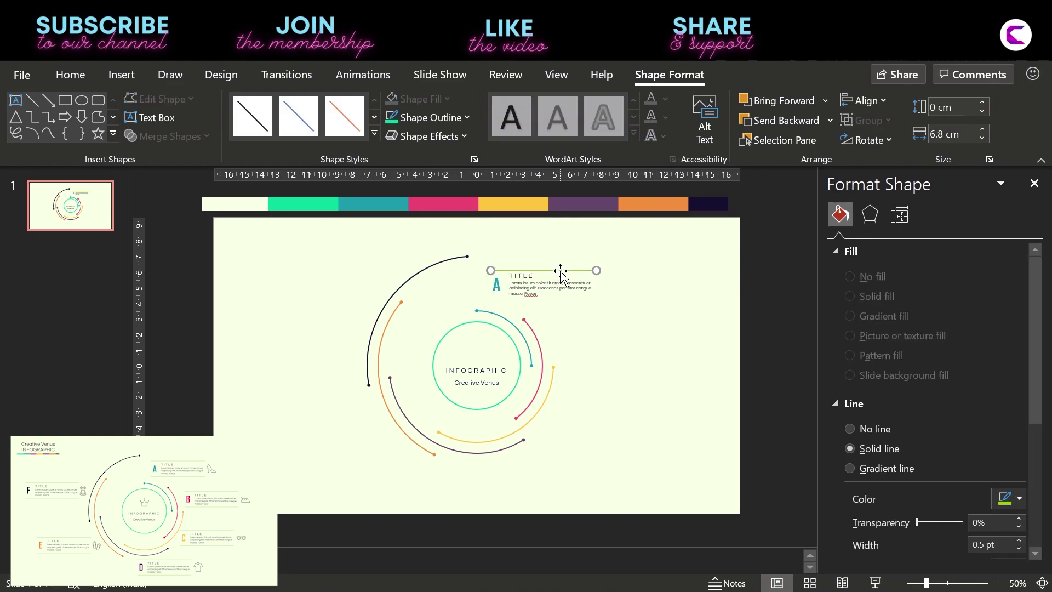
click(580, 281)
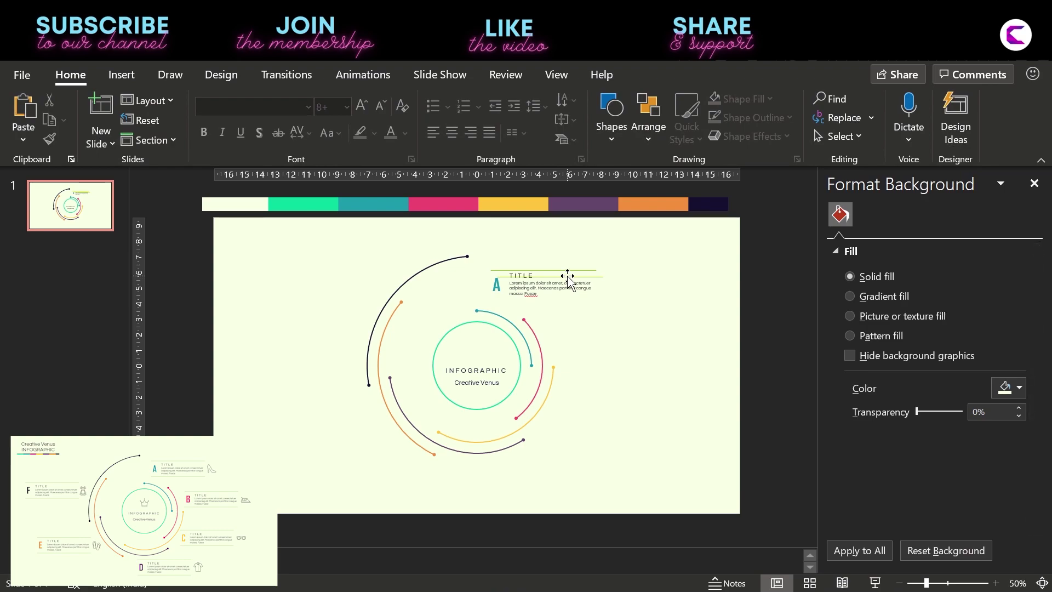
drag(566, 271, 565, 301)
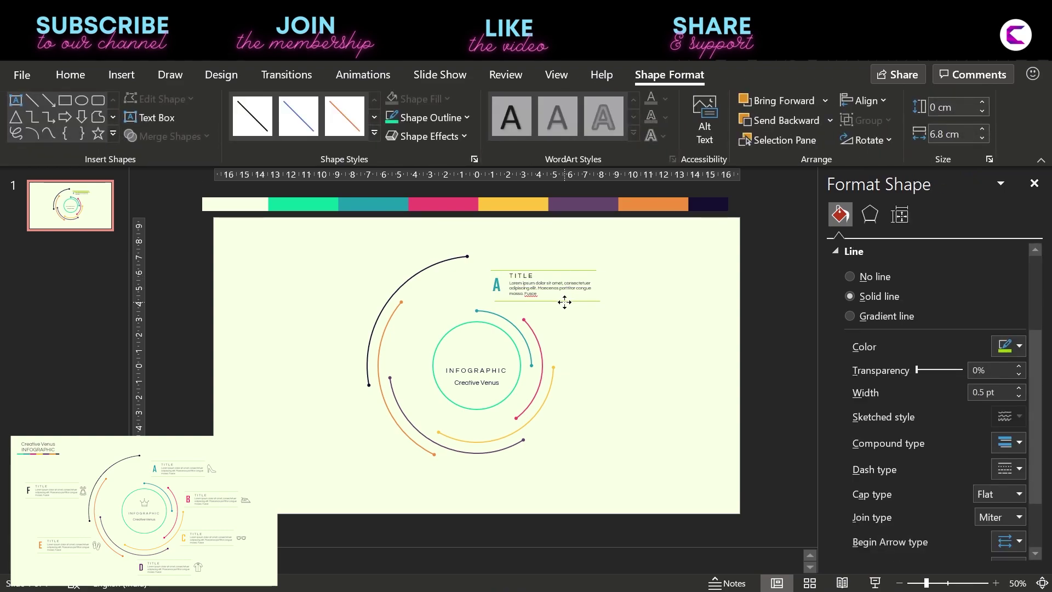
Center the two green lines on each other and group them.
shift+click(571, 270)
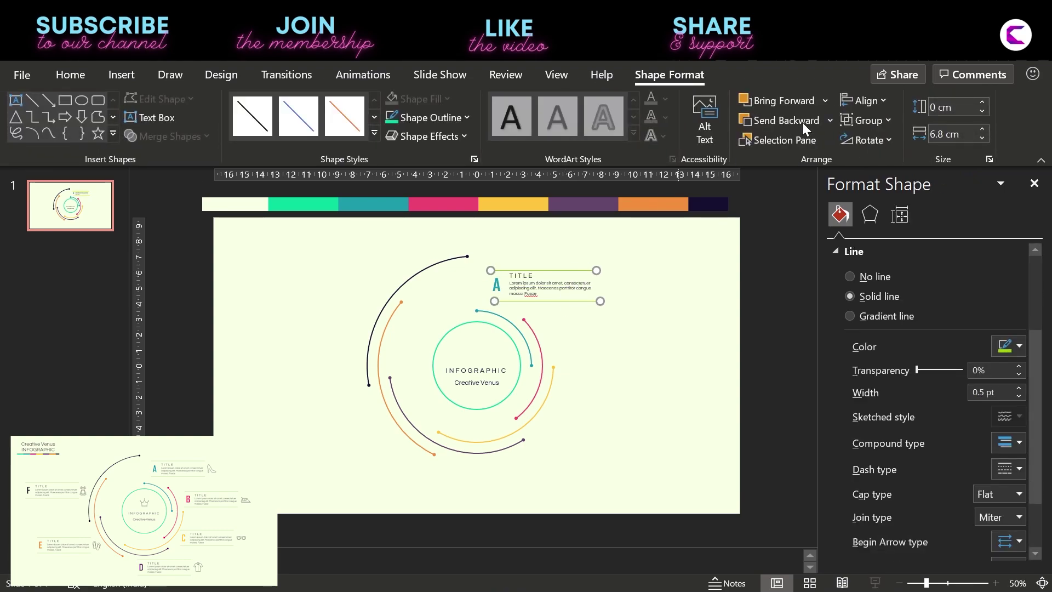
click(865, 100)
click(896, 145)
key(ctrl+g)
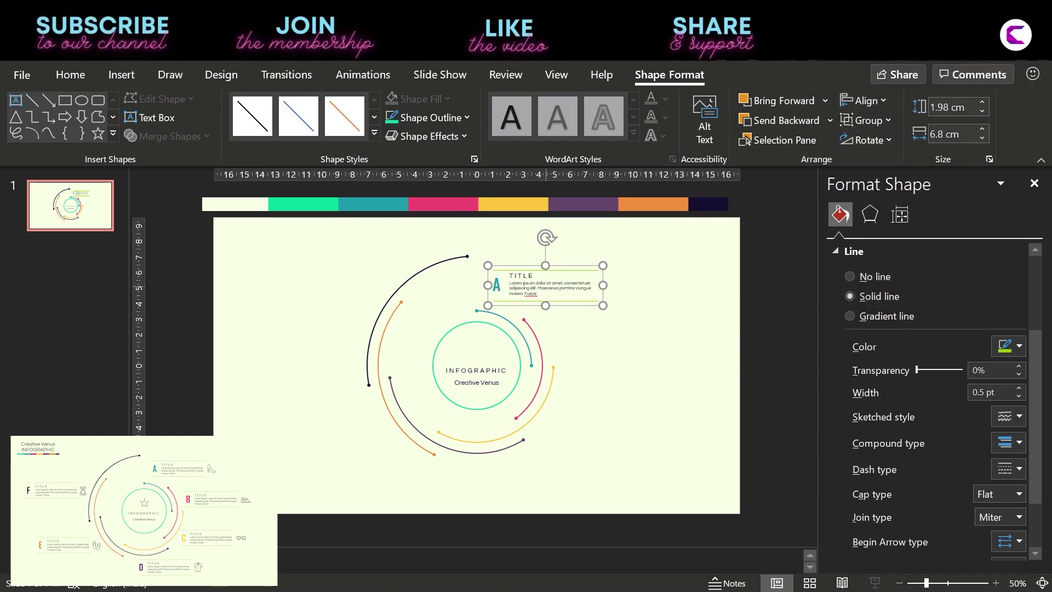
Center the title text horizontally and vertically between the lines, group everything, and nudge it into place.
shift+click(548, 285)
click(859, 106)
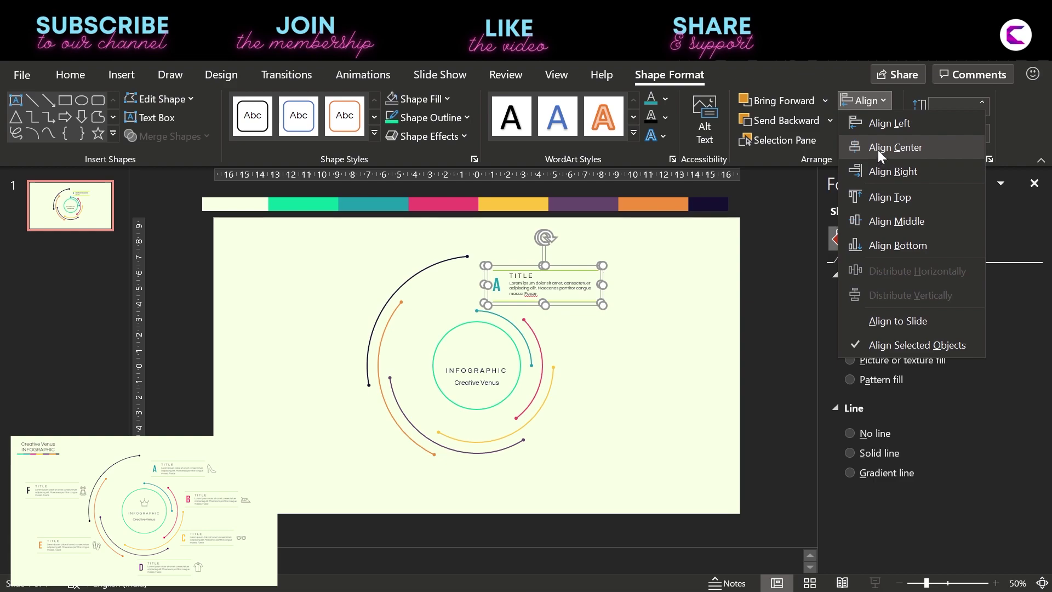
click(879, 150)
click(871, 104)
click(896, 219)
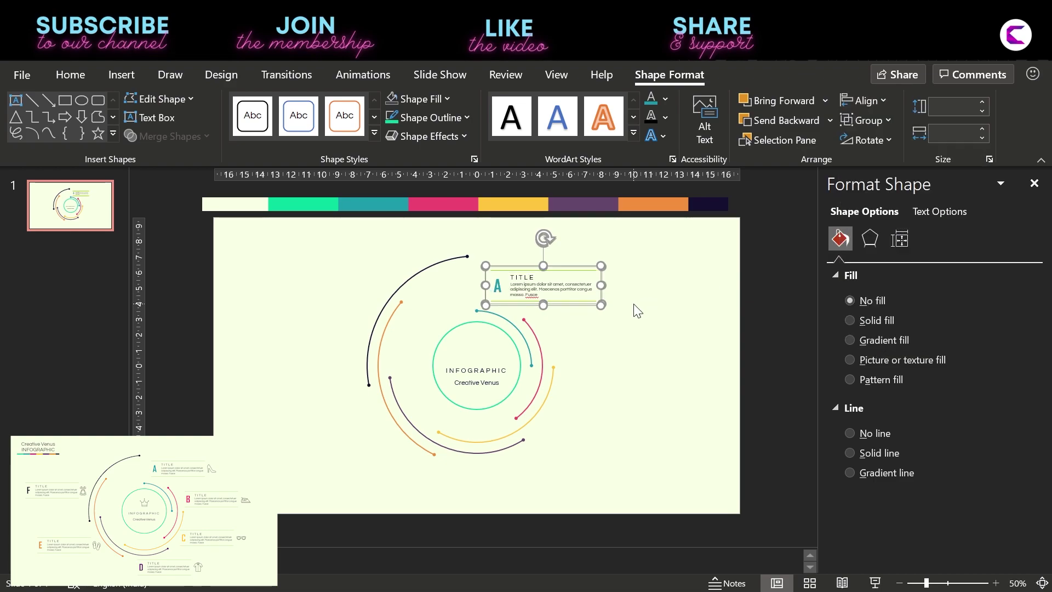
key(ctrl+g)
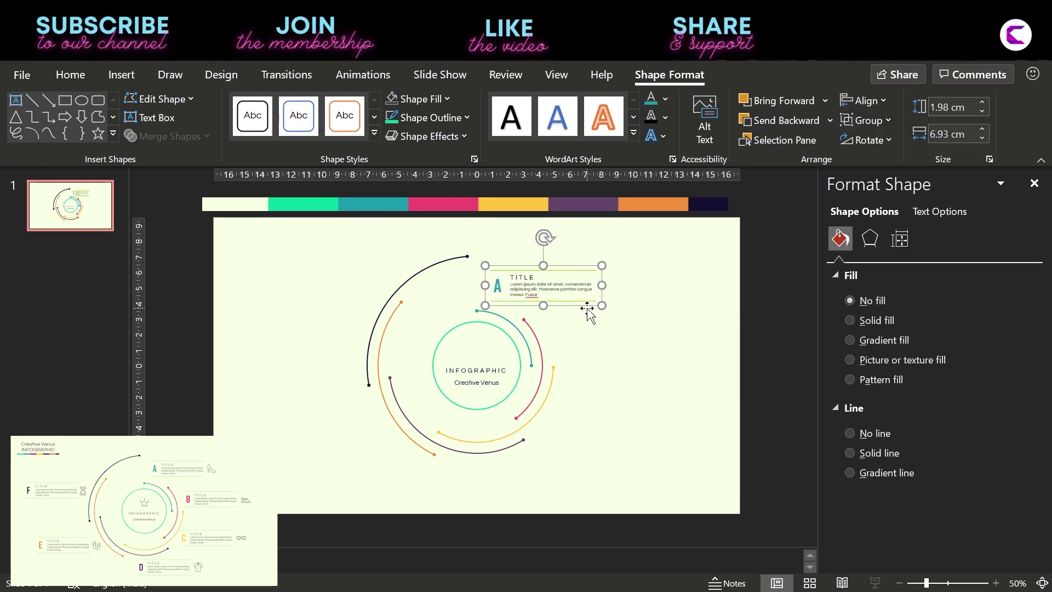
drag(588, 310, 585, 305)
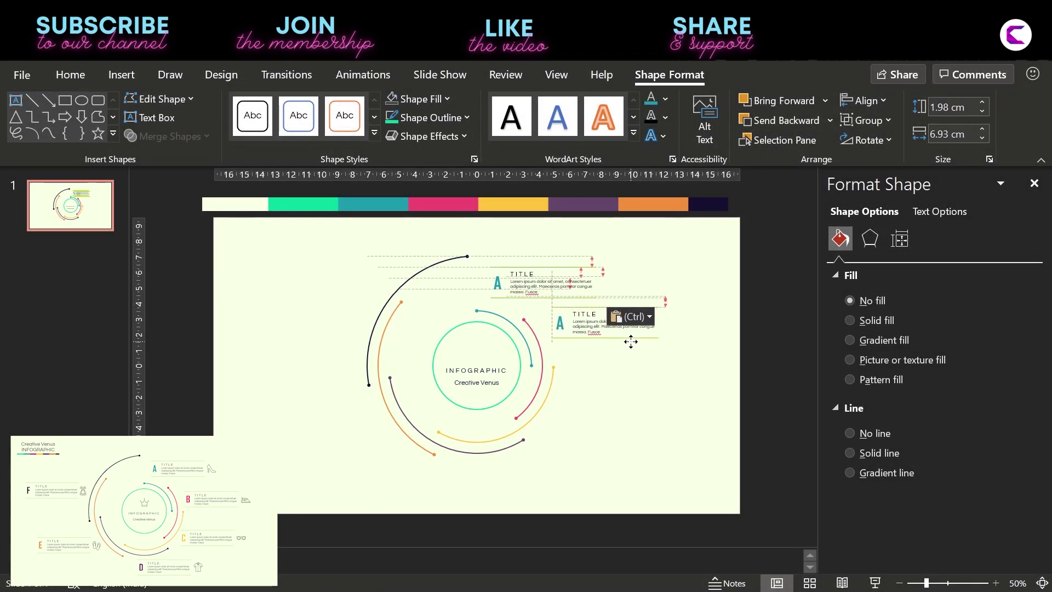
Place copies of the framed title block around the circle.
mouse_move(629, 340)
mouse_down()
mouse_move(630, 411)
mouse_move(592, 437)
mouse_up()
key(ctrl+v)
mouse_move(629, 357)
mouse_down()
mouse_move(537, 498)
mouse_move(340, 438)
mouse_move(307, 328)
mouse_up()
Change the copies' letters to B, C, D, E and F.
double_click(563, 343)
text(B)
double_click(555, 419)
text(C)
double_click(470, 477)
text(D)
double_click(279, 434)
text(E)
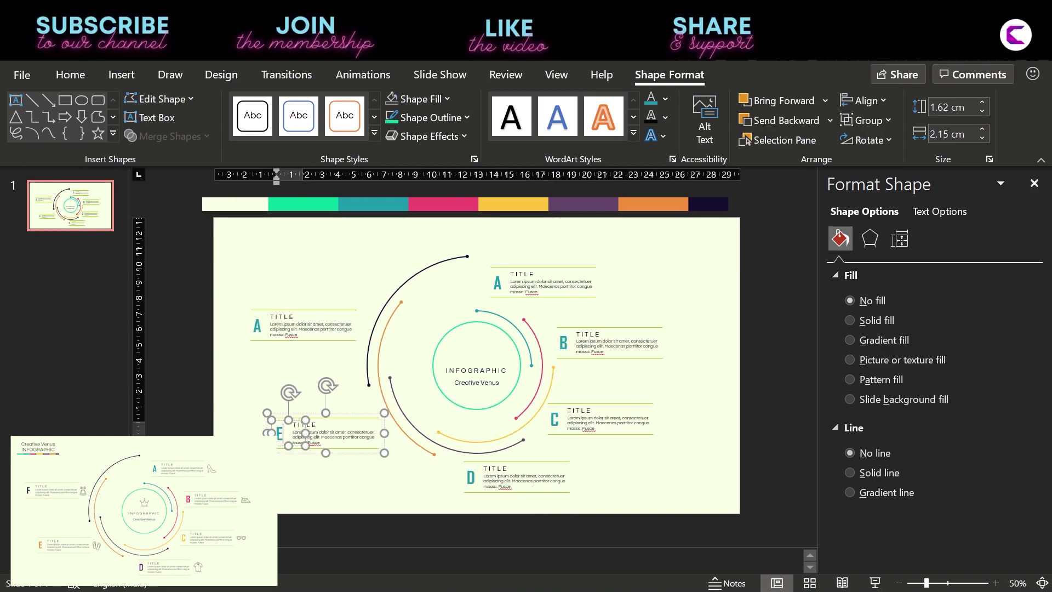
double_click(257, 326)
text(F)
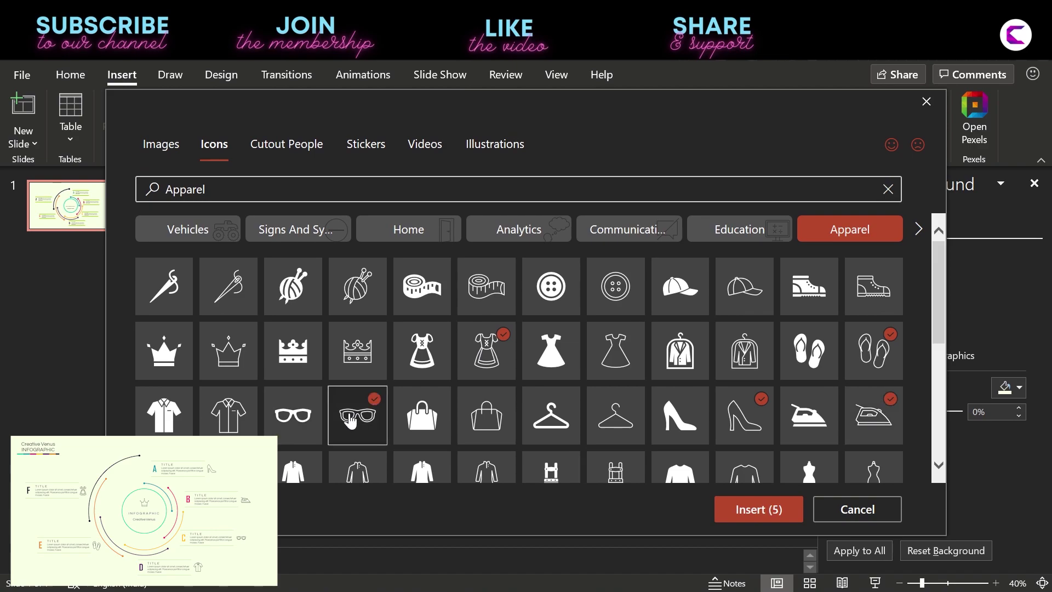
Insert five apparel icons (heel, iron, glasses, shirt, flip-flops) and start positioning one beside its title.
click(228, 351)
click(729, 511)
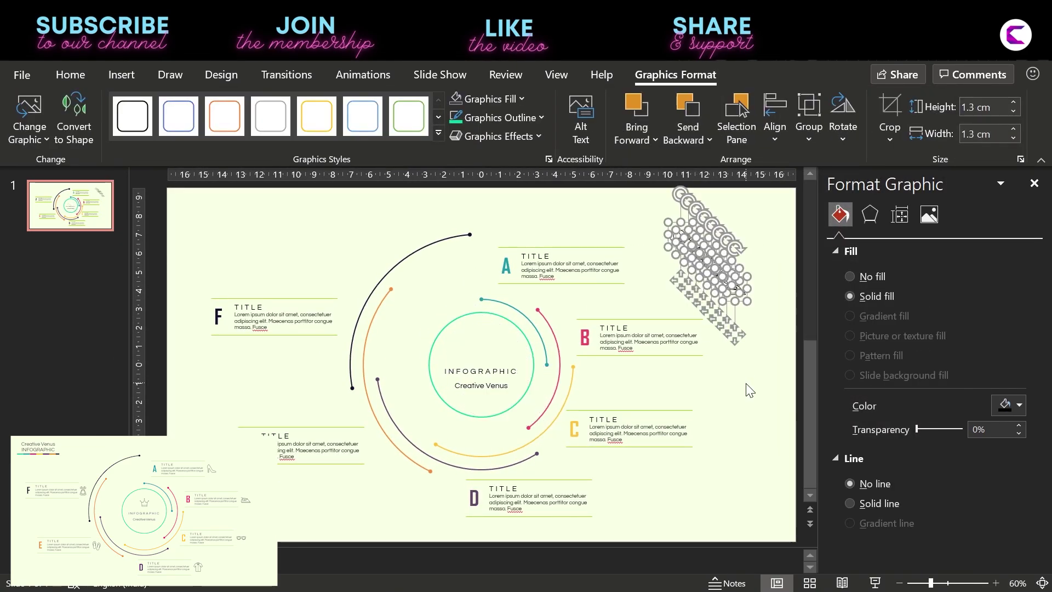
click(719, 342)
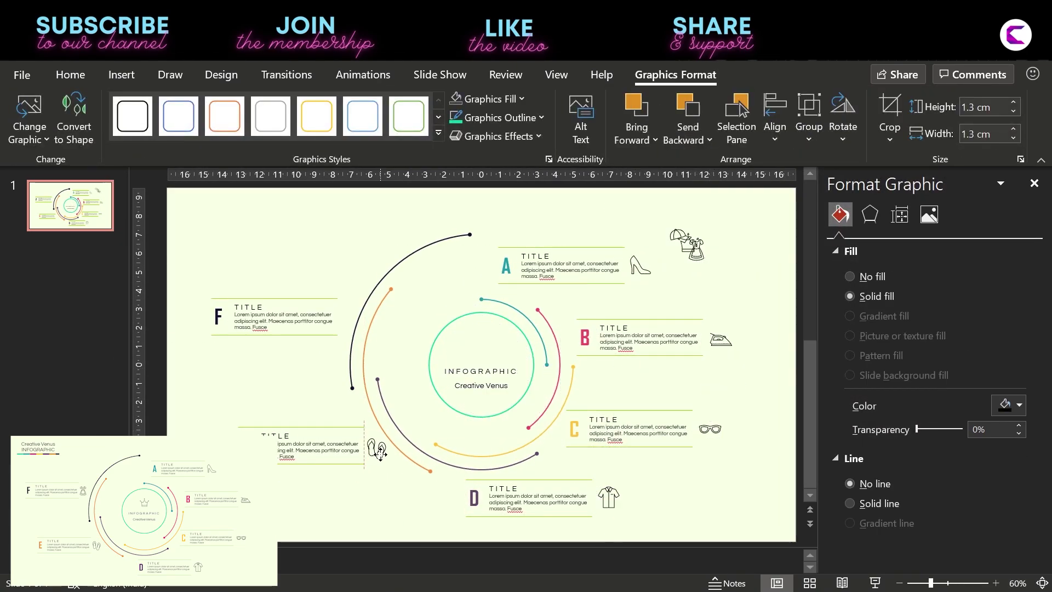